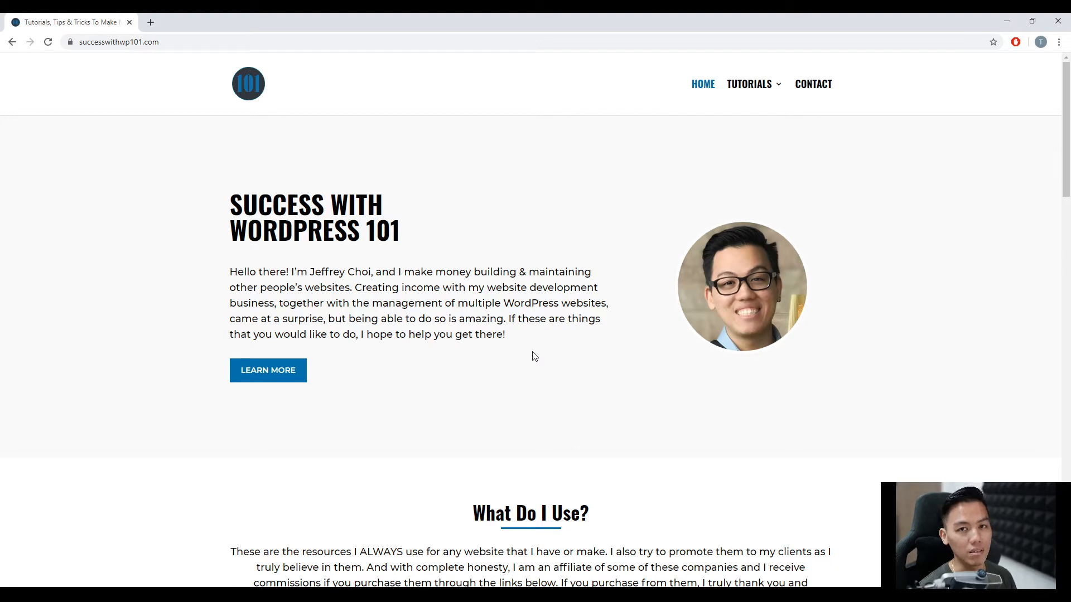
Follow the recommended SiteGround link in the resources section and open its Web Hosting plans.
scroll(533, 357, "down", 7)
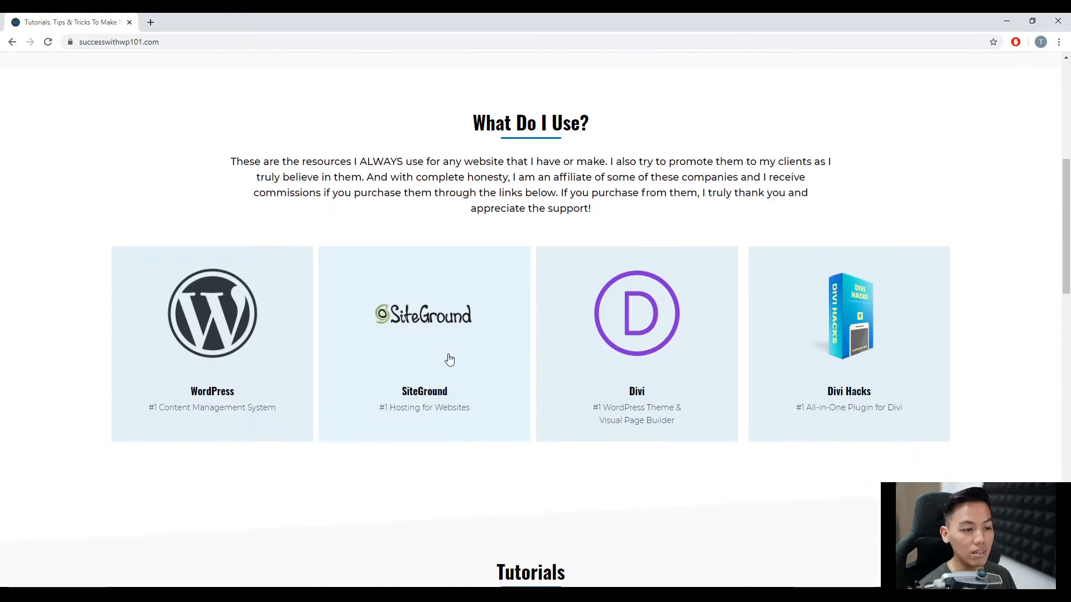
left_click(435, 363)
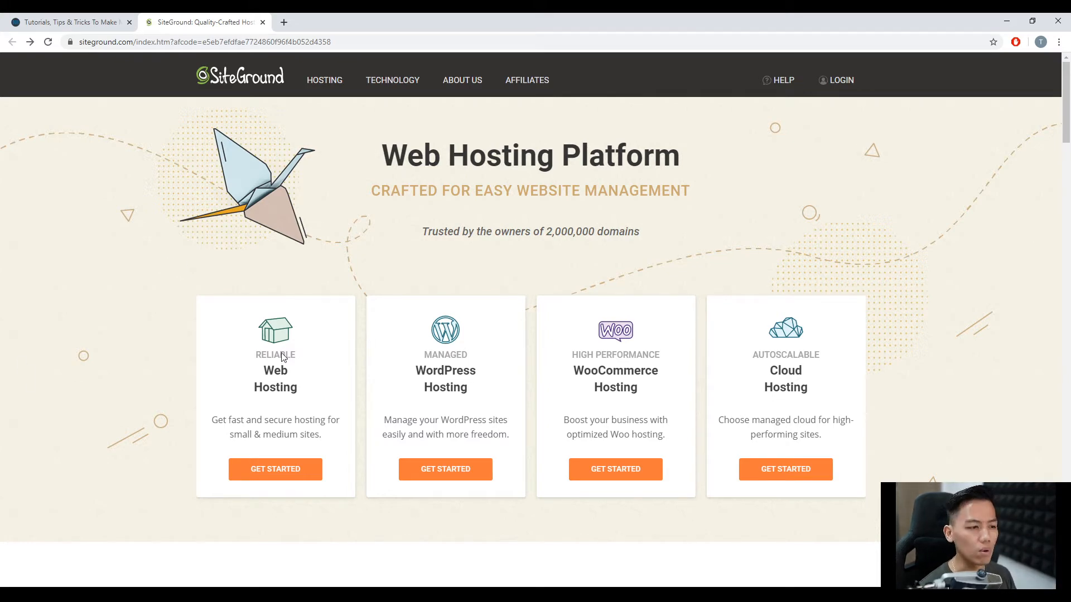
left_click(287, 470)
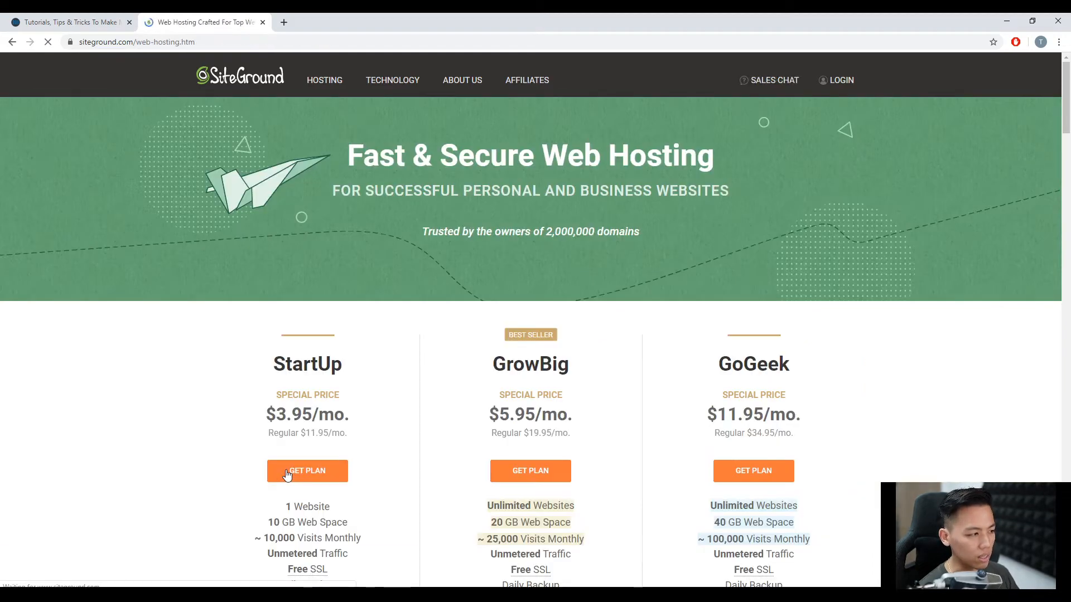
Examine the StartUp plan's features, including website count, web space, SSL, daily backup, CDN and email.
scroll(245, 413, "down", 3)
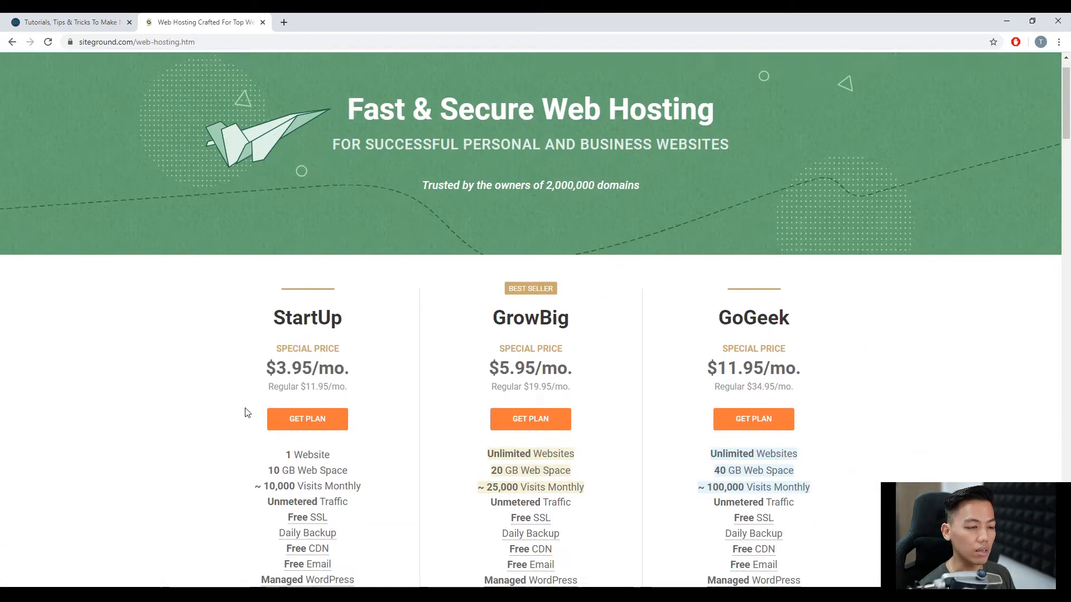
scroll(247, 413, "down", 1)
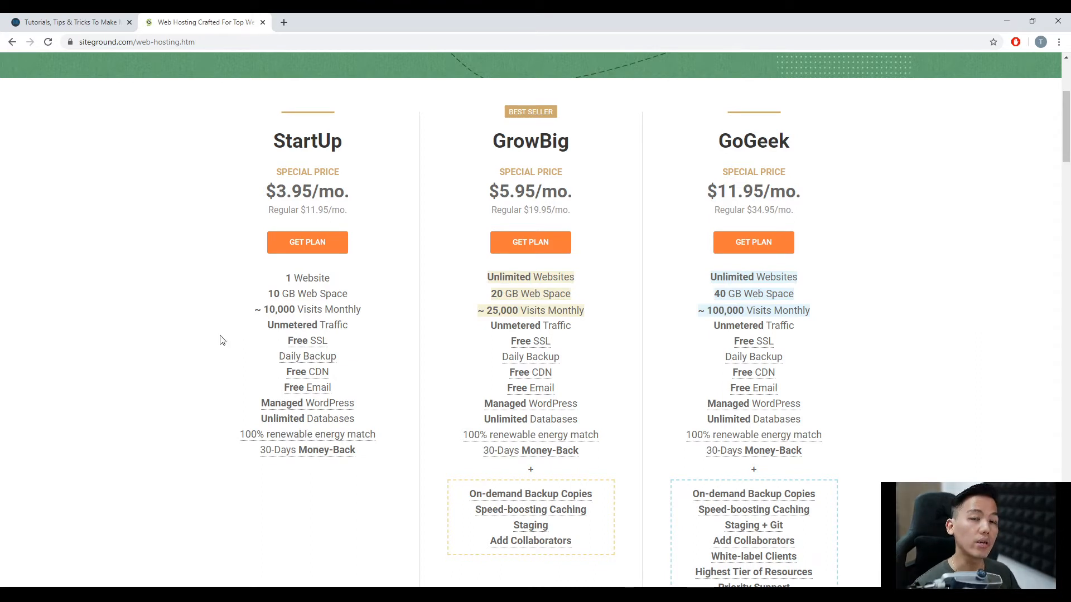
left_click_drag(285, 276, 377, 444)
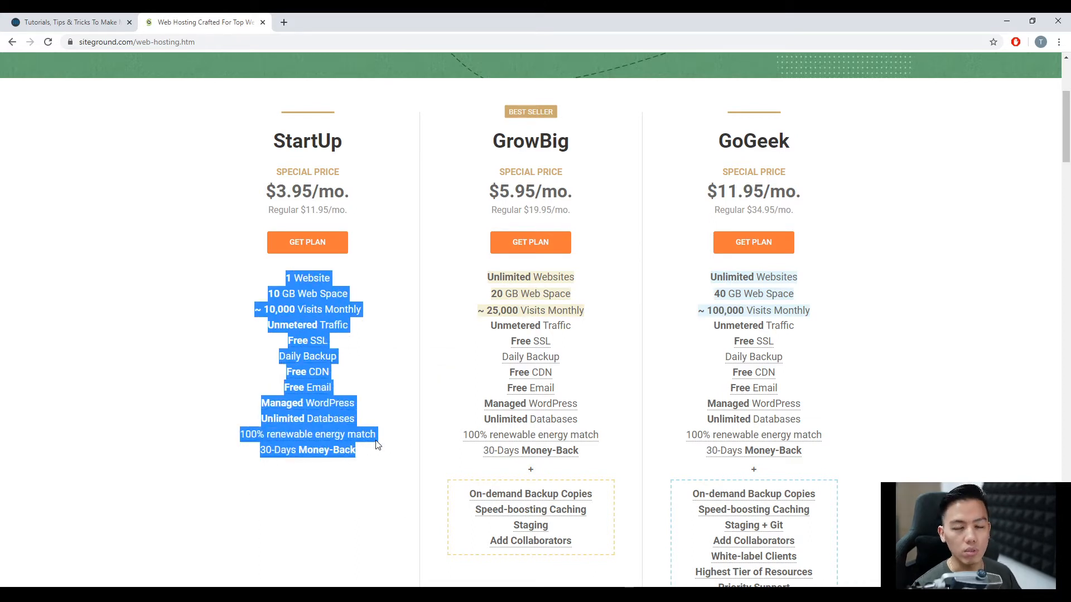
left_click(233, 290)
left_click_drag(286, 277, 330, 277)
left_click(365, 283)
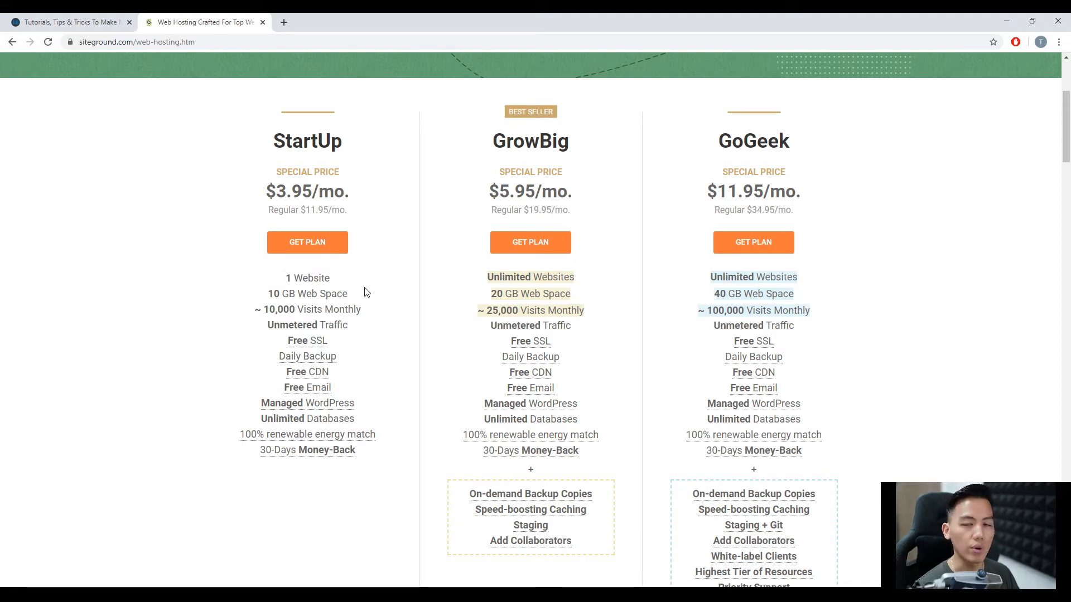
left_click_drag(268, 294, 352, 294)
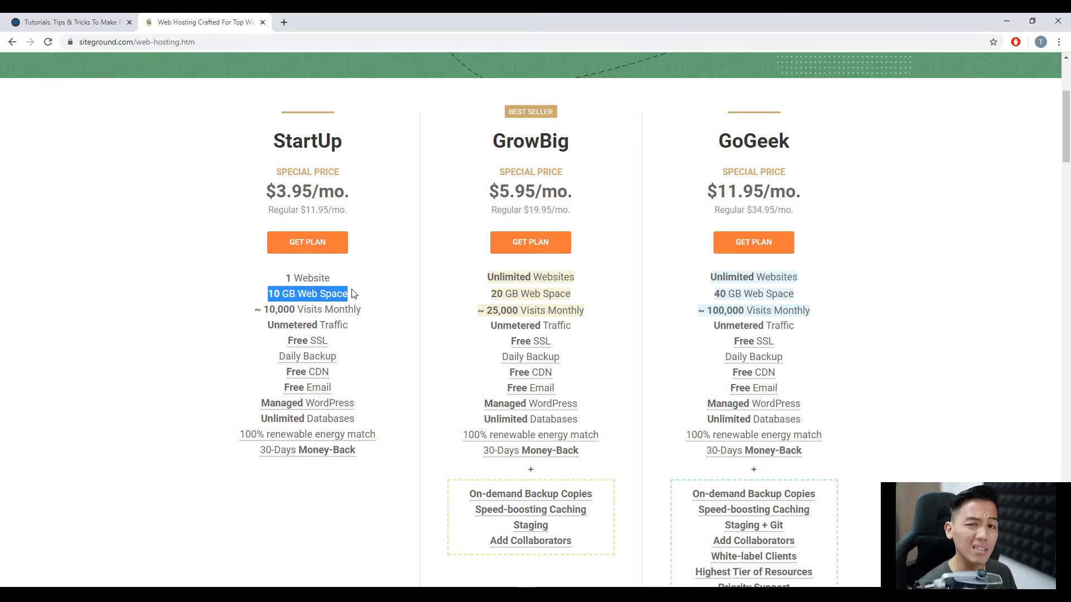
left_click(375, 313)
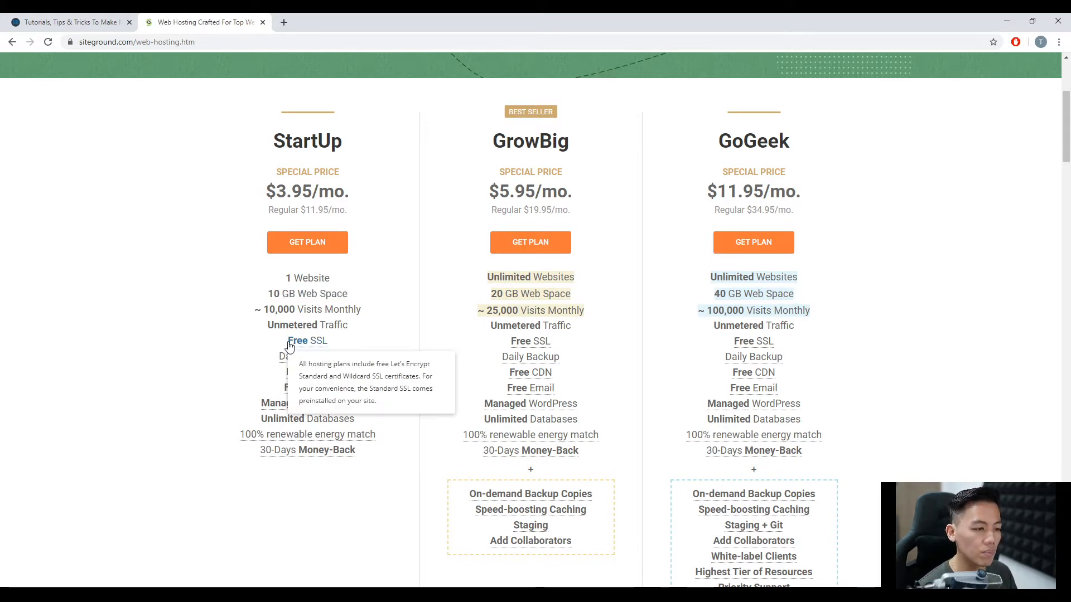
left_click_drag(287, 340, 331, 343)
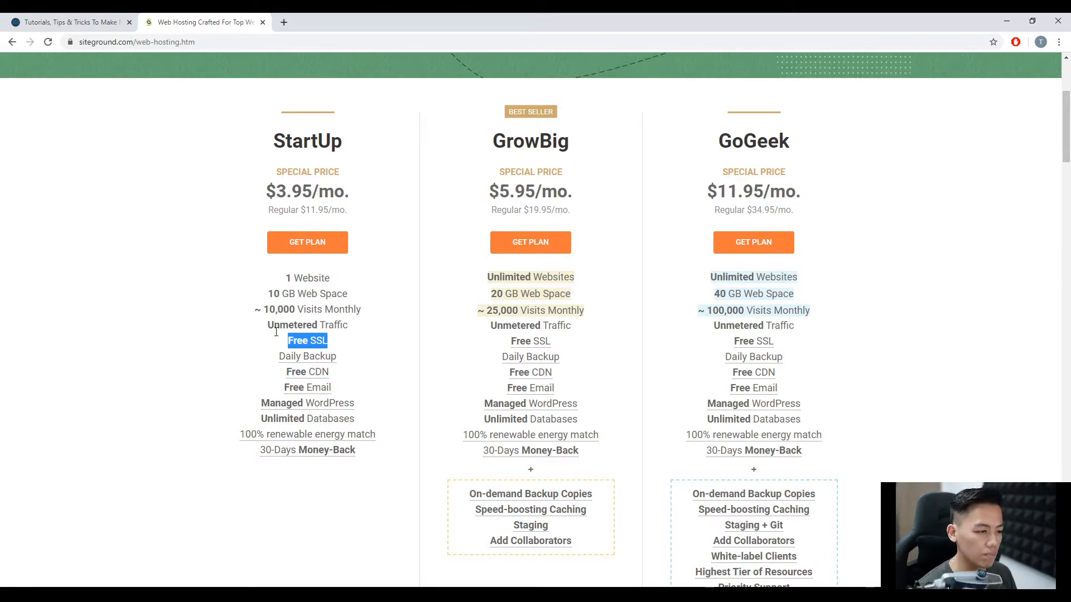
left_click_drag(277, 358, 339, 360)
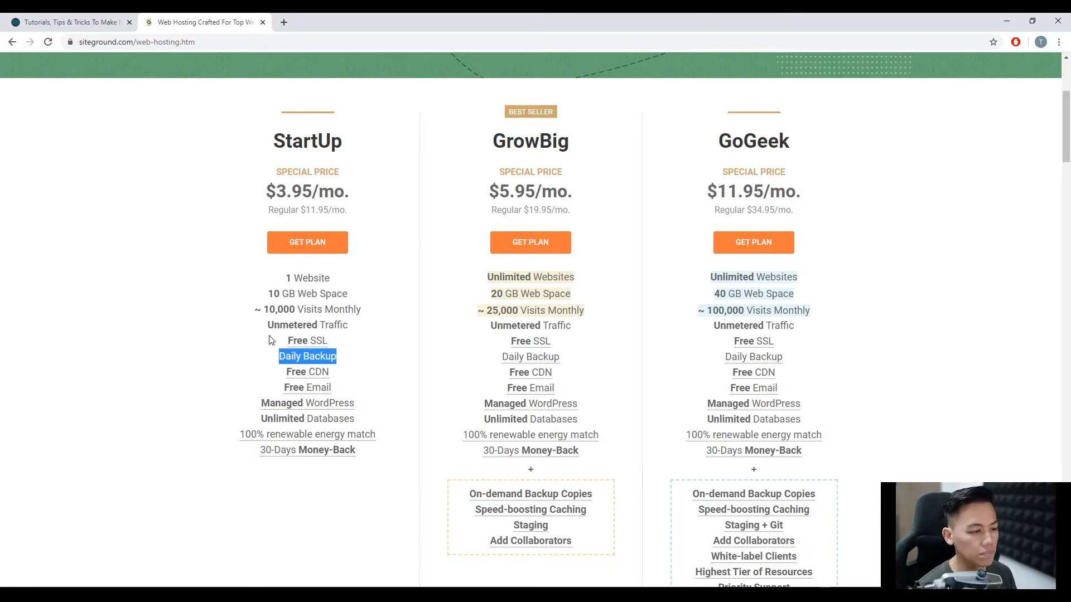
left_click_drag(285, 373, 329, 374)
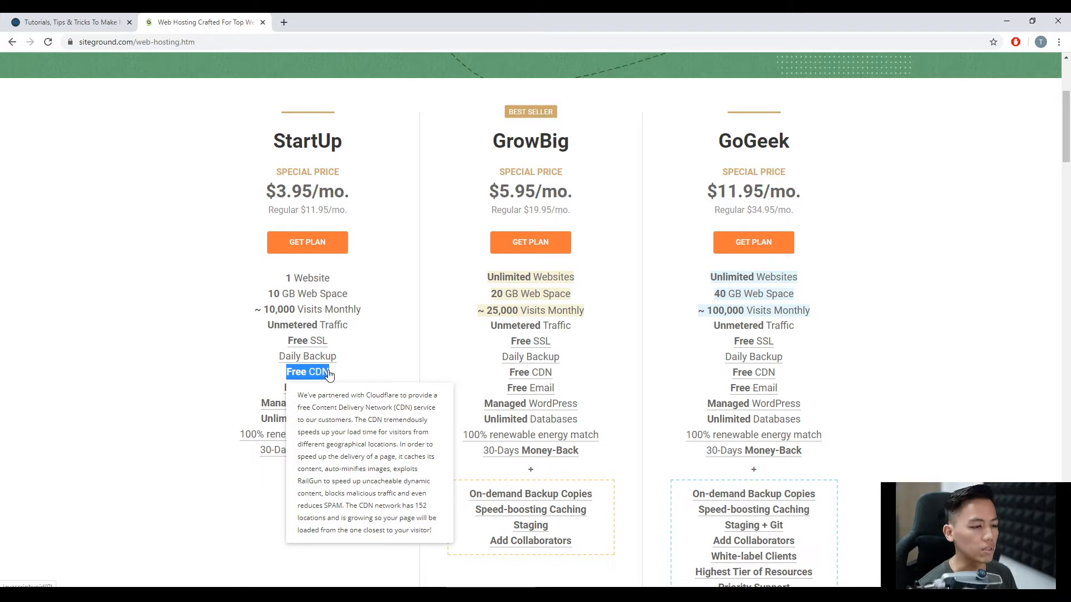
left_click(221, 374)
left_click_drag(282, 387, 332, 388)
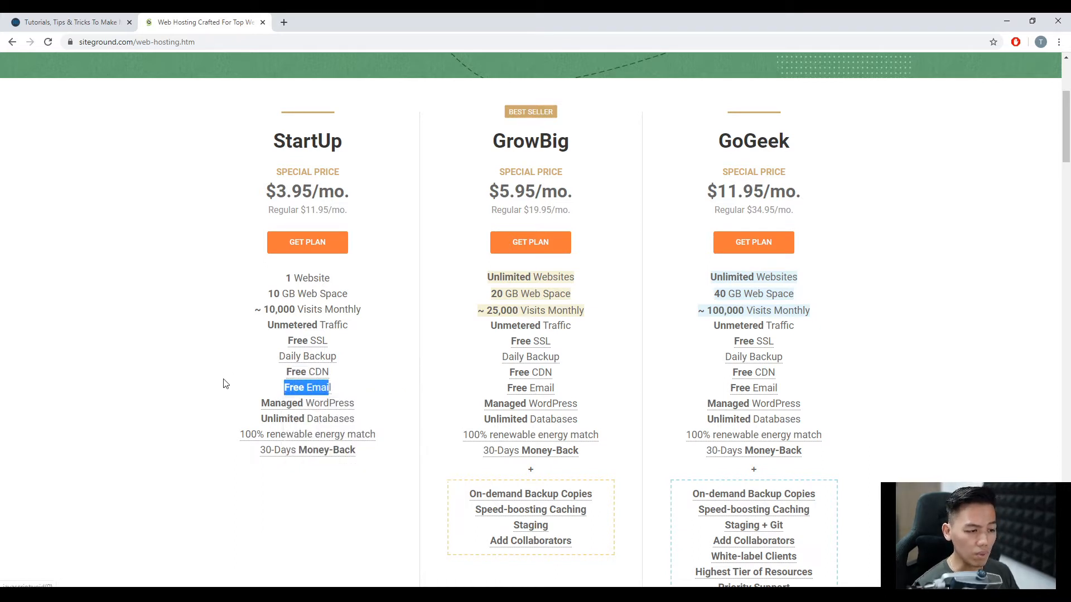
left_click(207, 377)
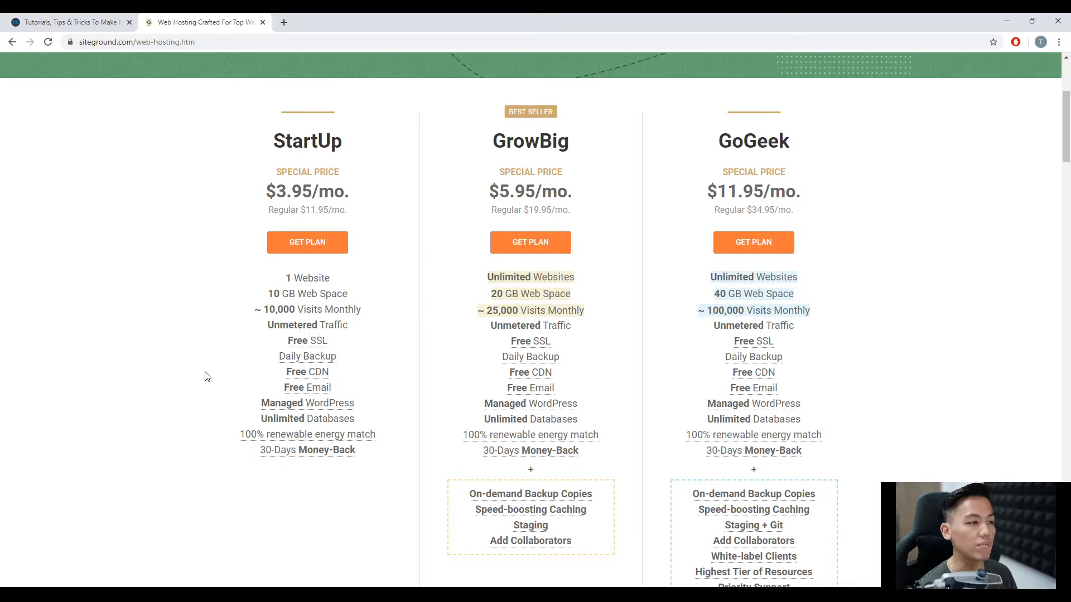
Choose the StartUp plan on SiteGround's web hosting page to begin the order.
left_click(84, 22)
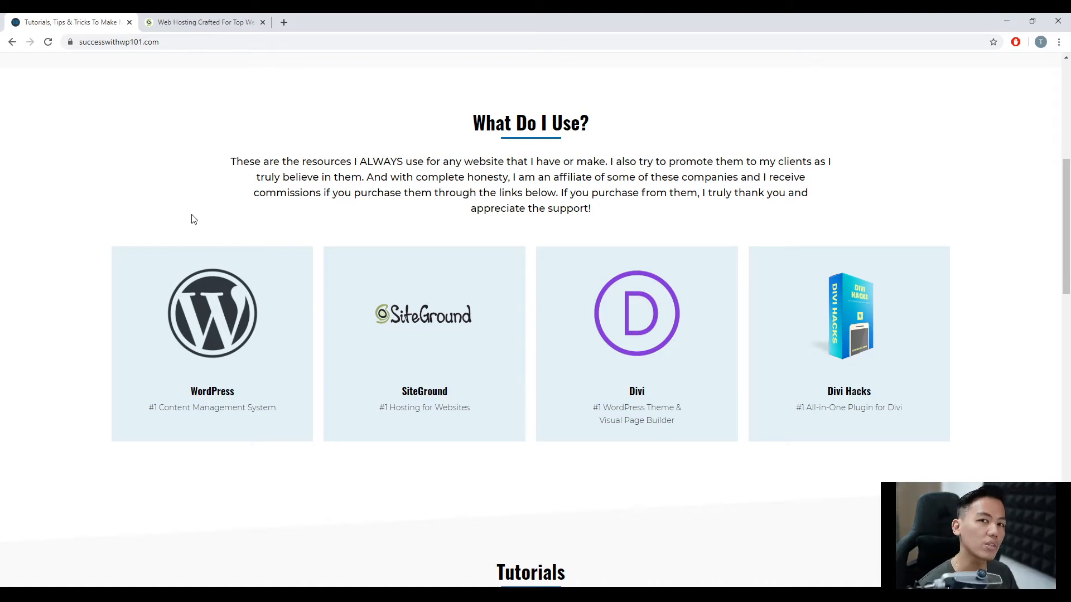
key("ctrl+Tab")
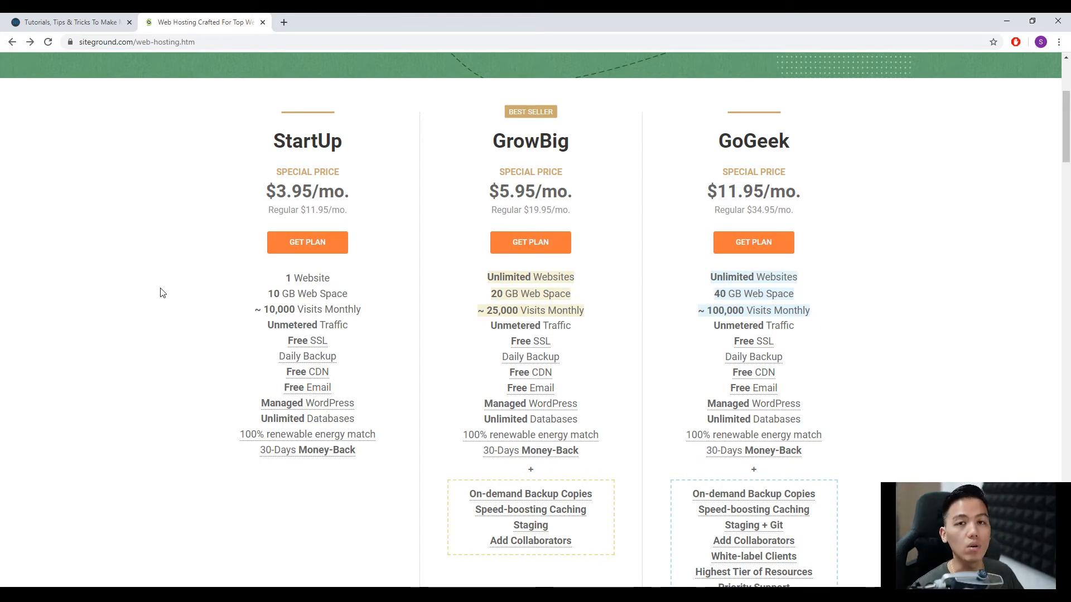
left_click(326, 241)
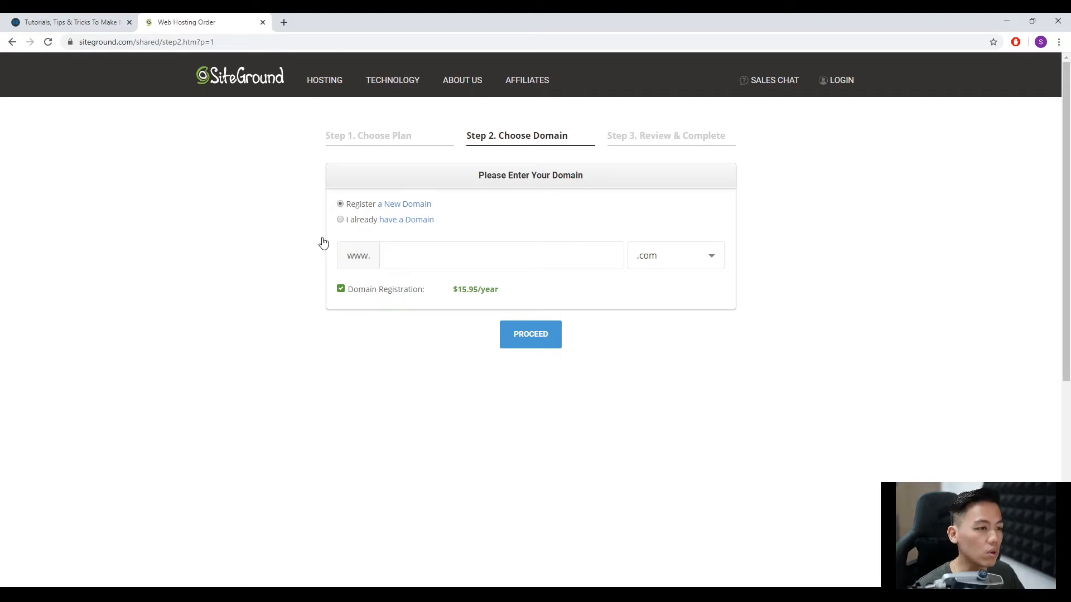
Try to register successwithwp101 with the .com extension as a new domain for the hosting order.
left_click(80, 21)
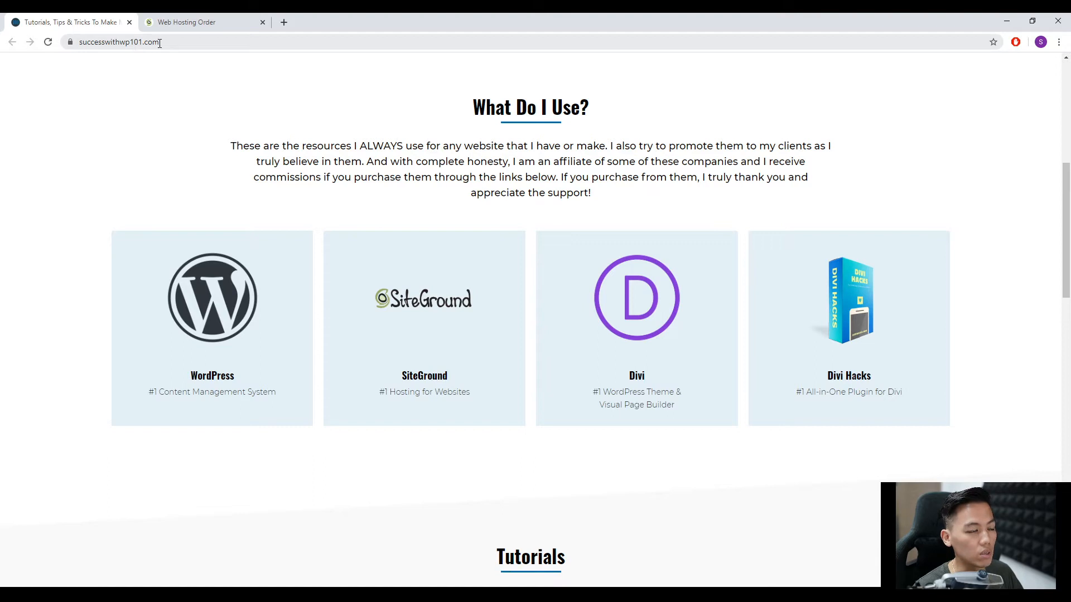
left_click(179, 21)
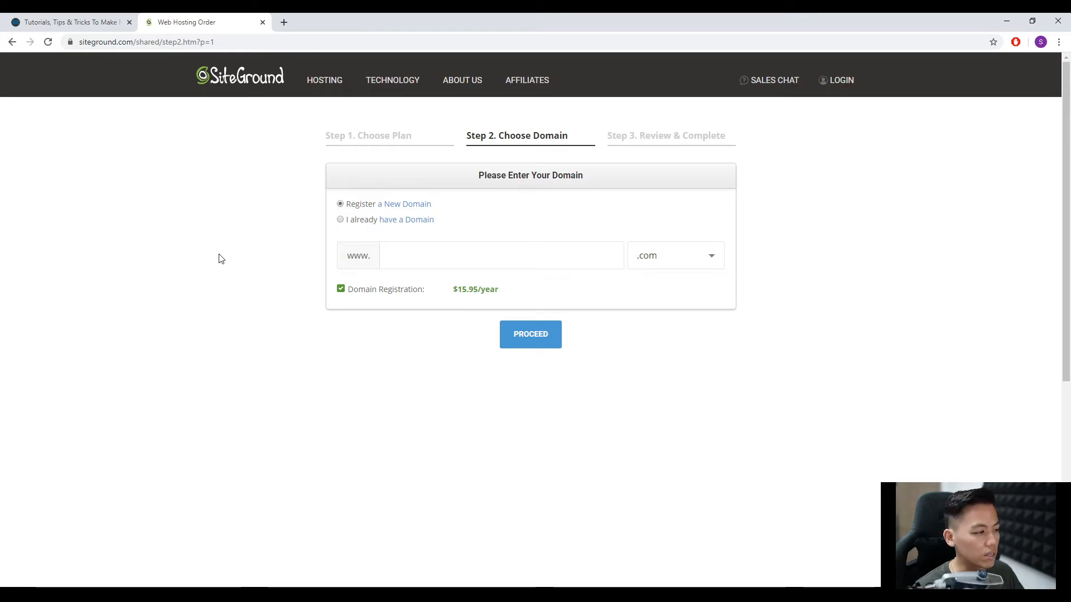
left_click(437, 252)
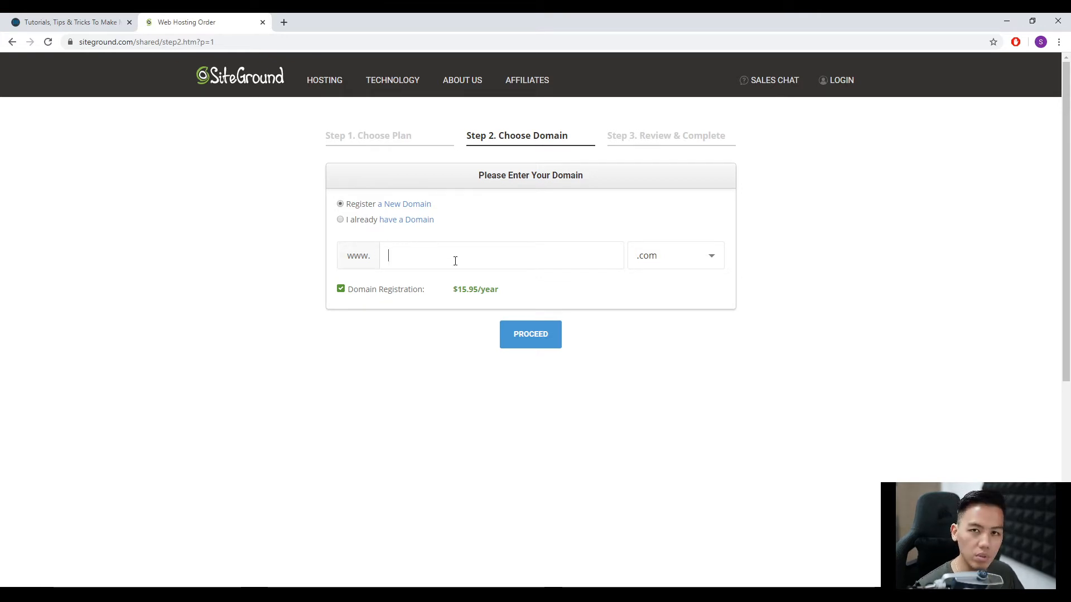
type("successwith")
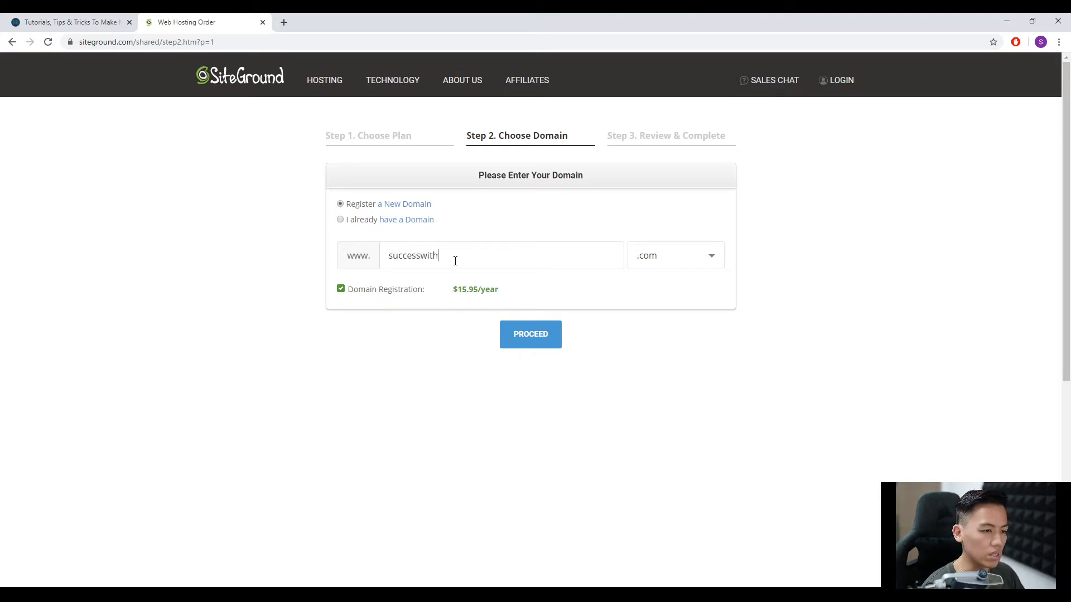
type("wp101")
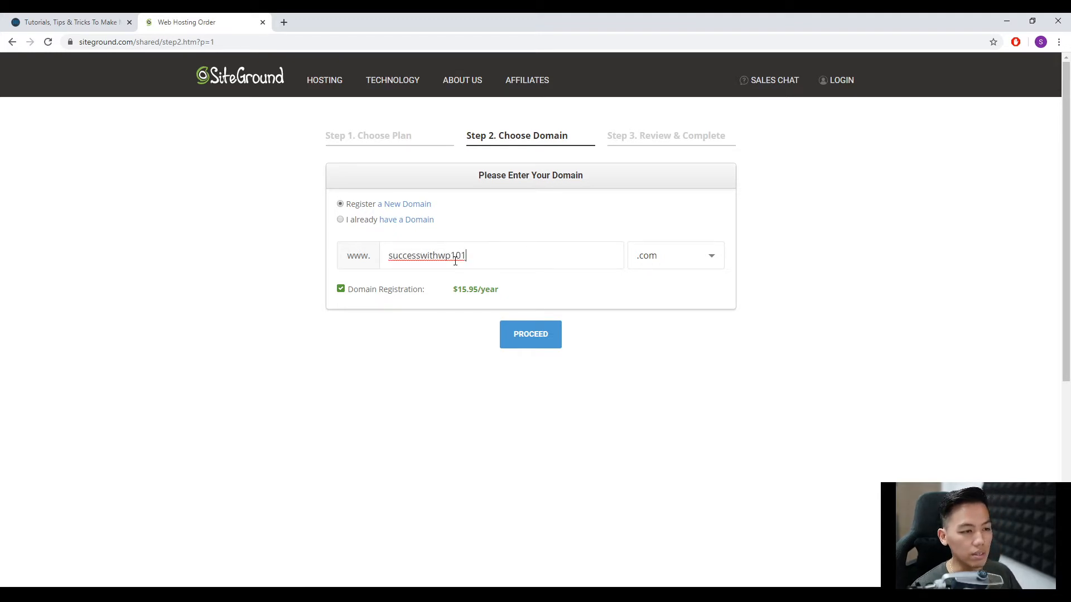
left_click(539, 345)
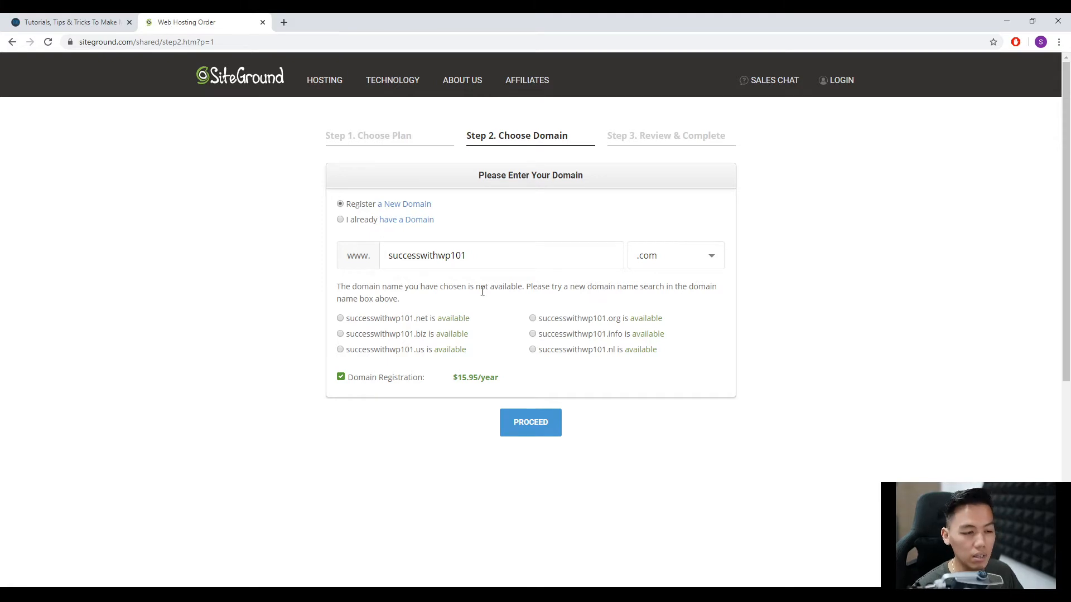
Replace the new domain name with samplesites101 and select the .com extension.
double_click(486, 258)
type("sample")
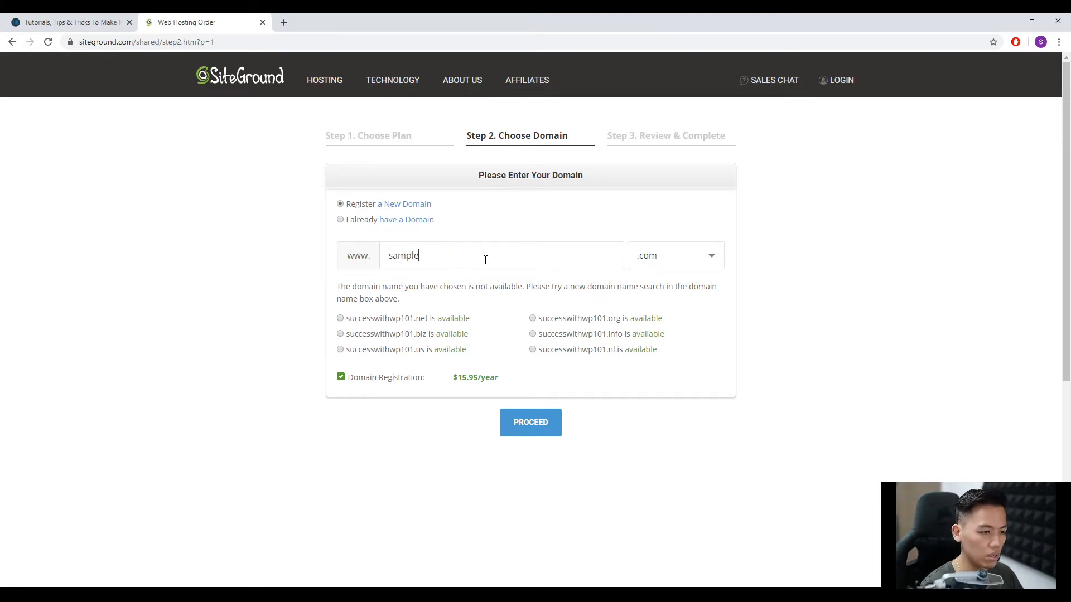
type("sites101")
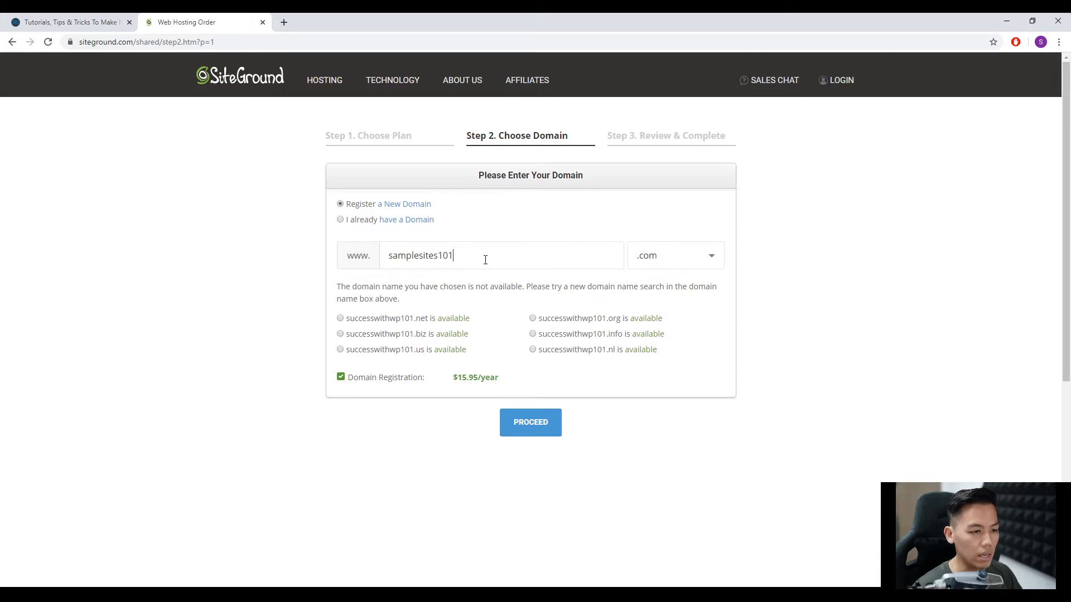
left_click(697, 263)
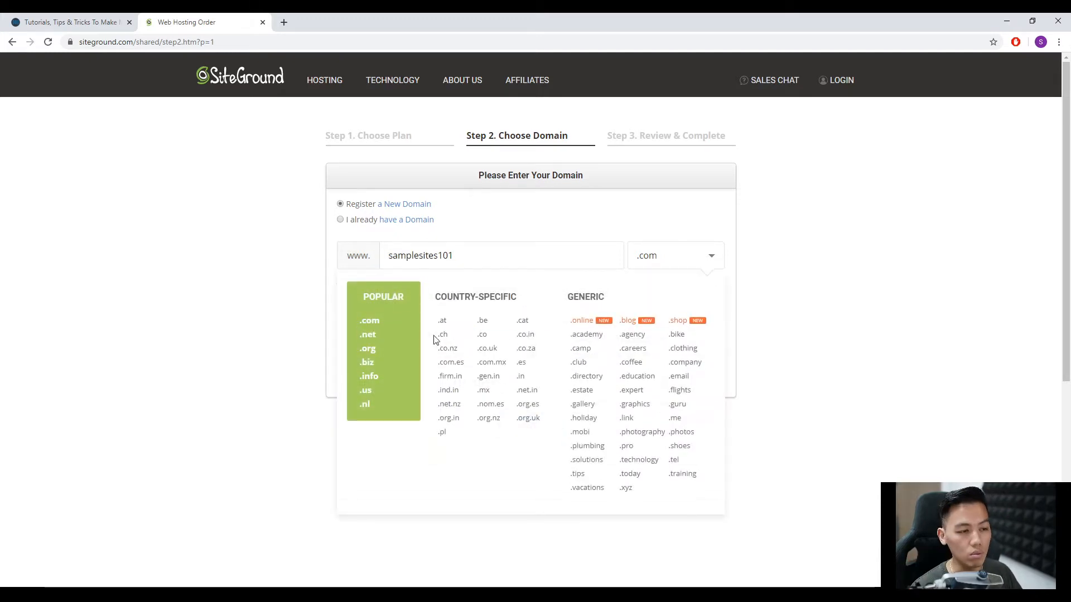
left_click(380, 326)
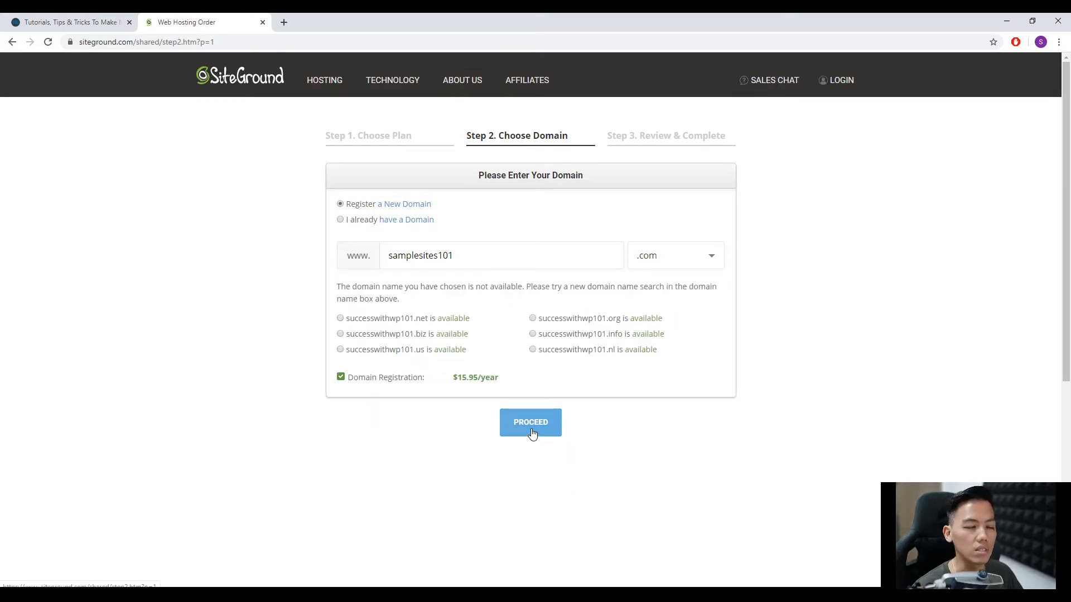
Switch to the already-owned domain option and enter successwithwp101.com as the domain.
left_click(341, 221)
left_click(474, 256)
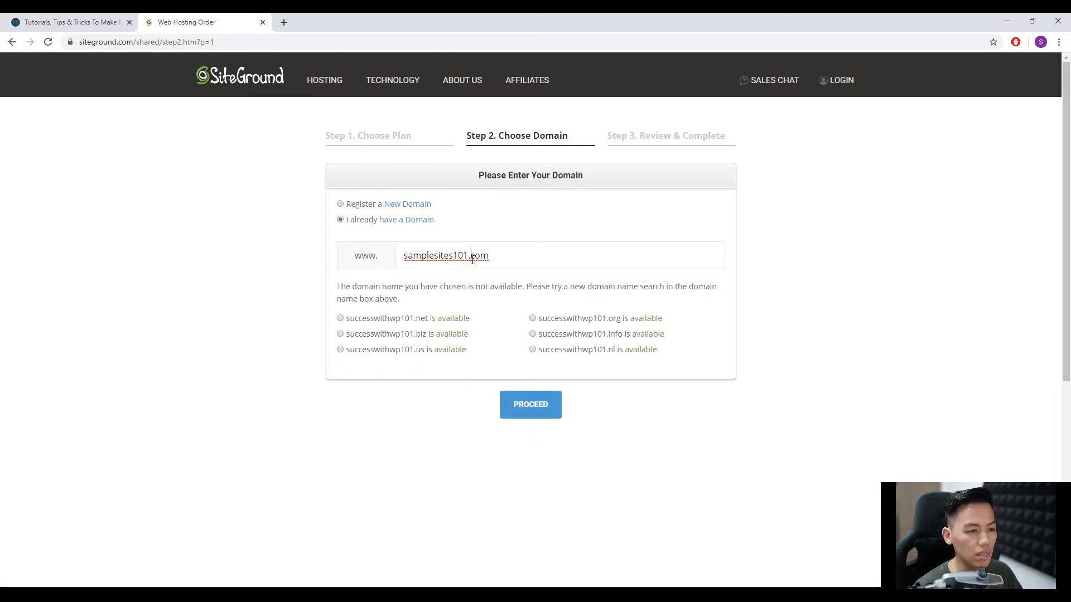
triple_click(522, 260)
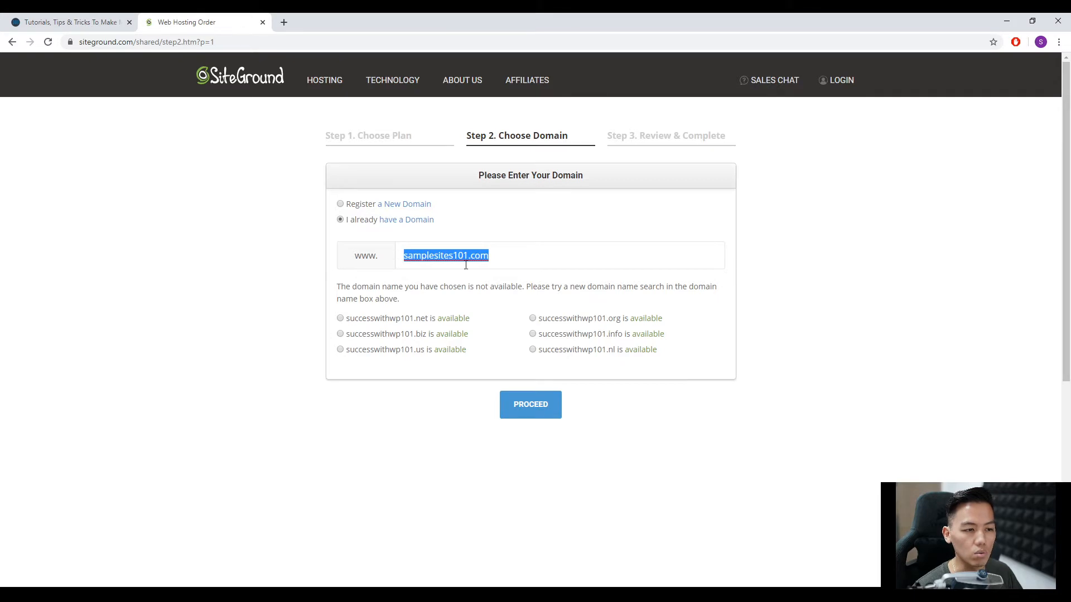
type("successwi")
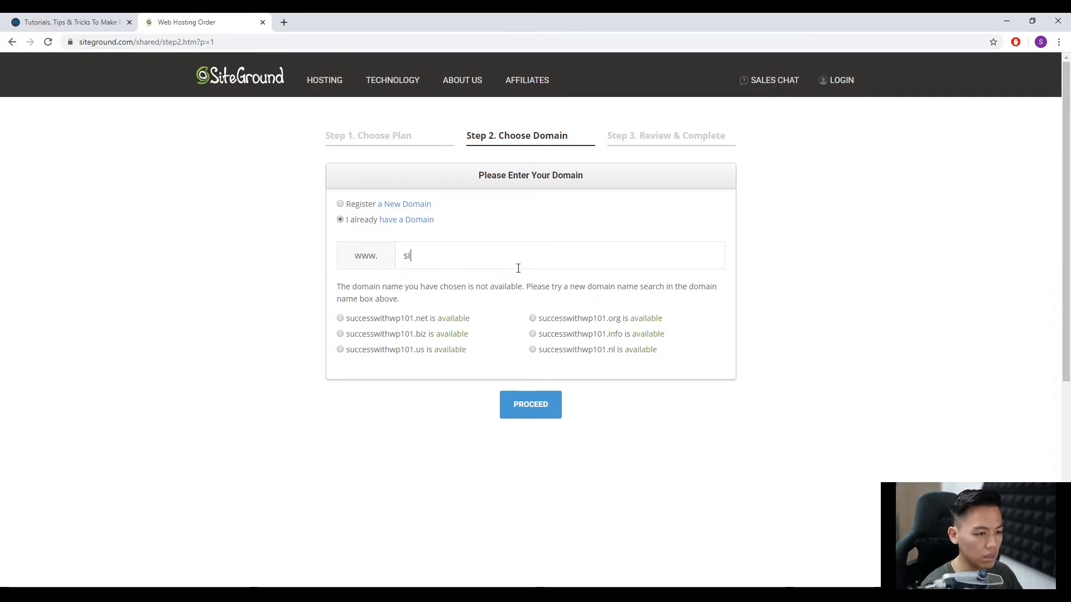
type("thwp101")
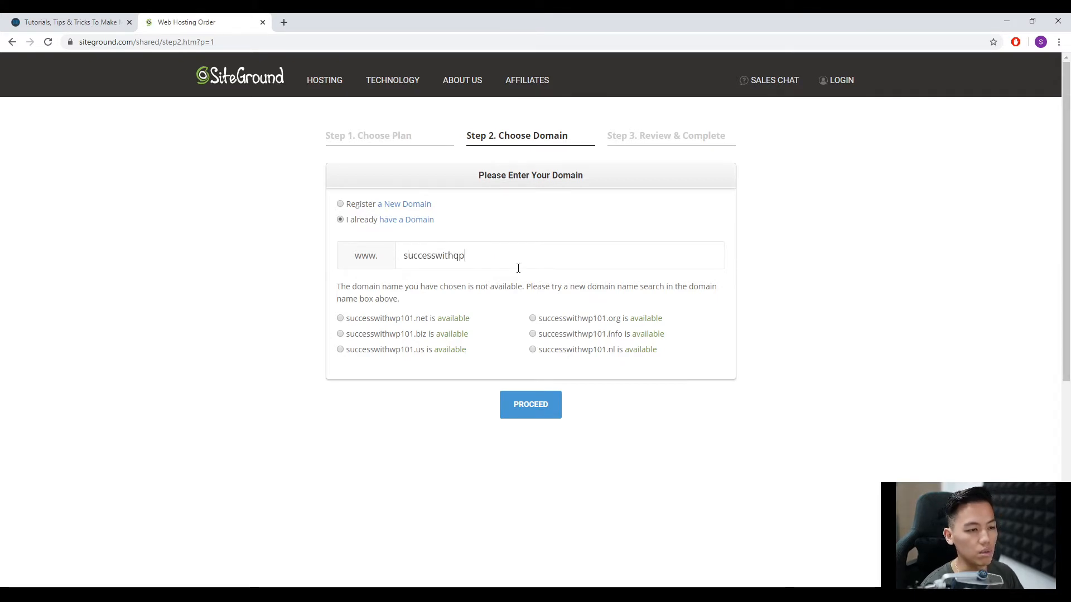
type(".com")
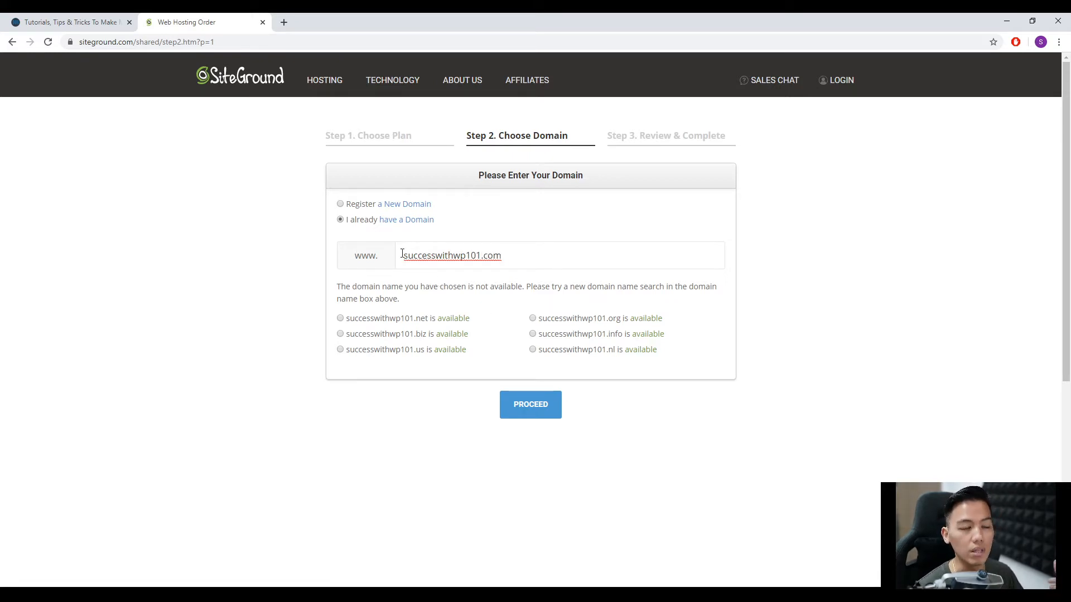
Switch back to registering a new domain and enter samplesites101 as its name.
left_click(340, 204)
double_click(481, 259)
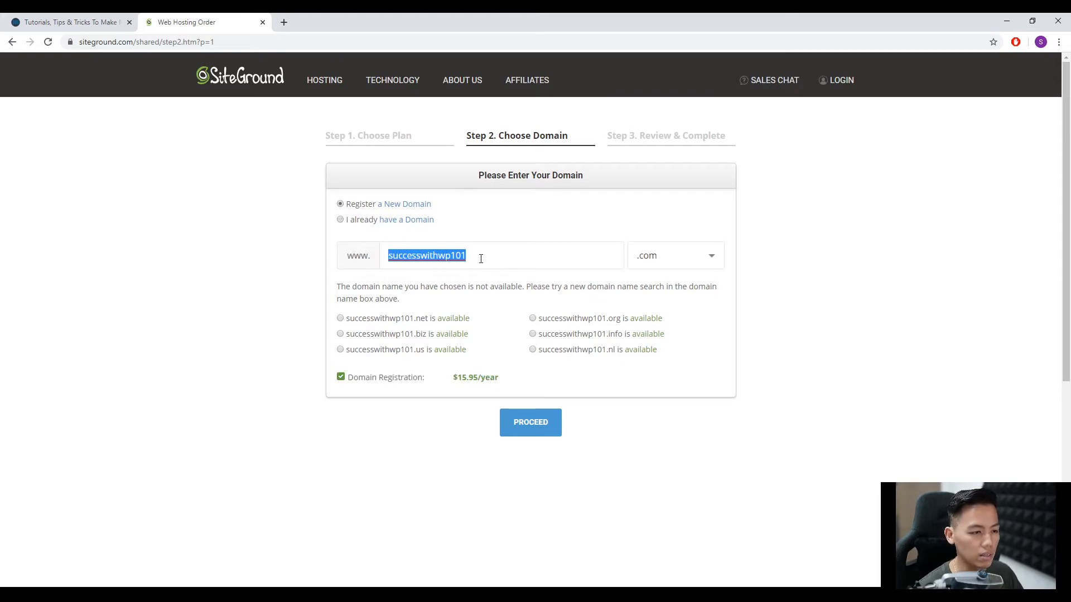
type("sample")
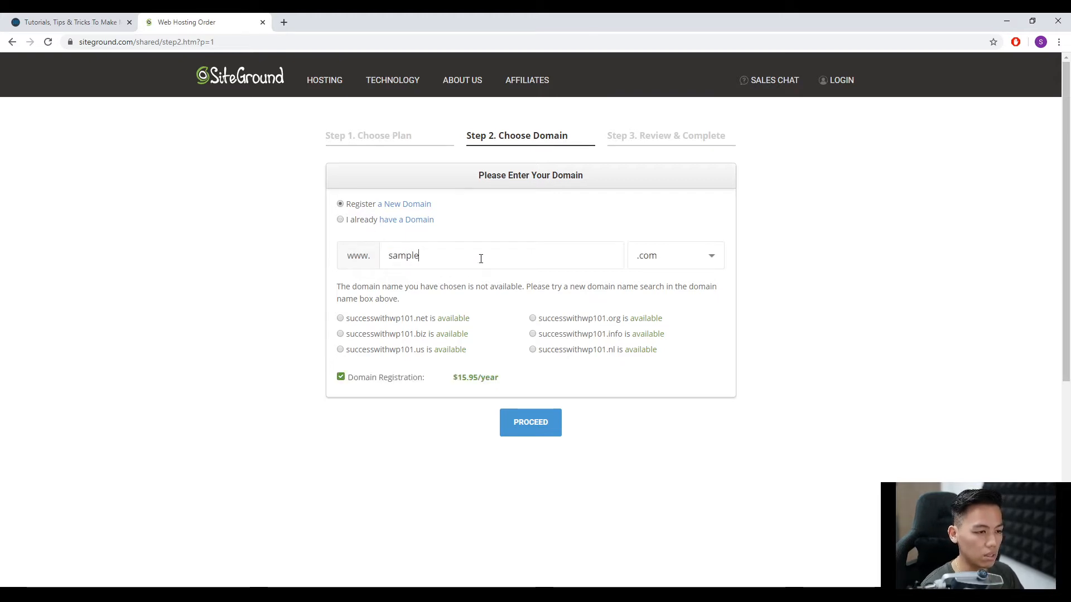
type("sites101")
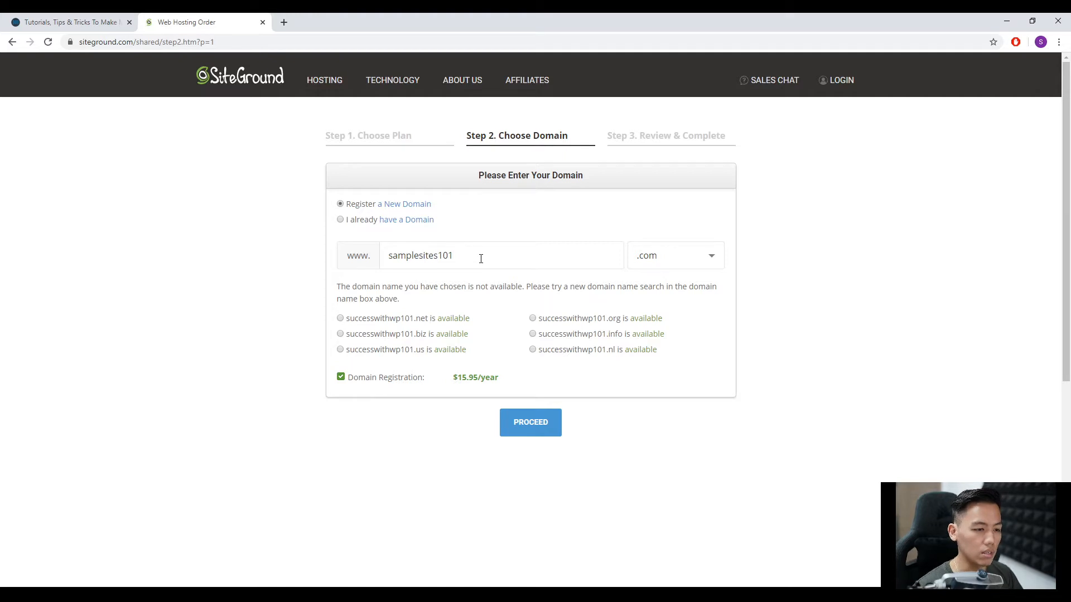
Proceed to the order review with the chosen domain and enter the account's e-mail address.
left_click(541, 427)
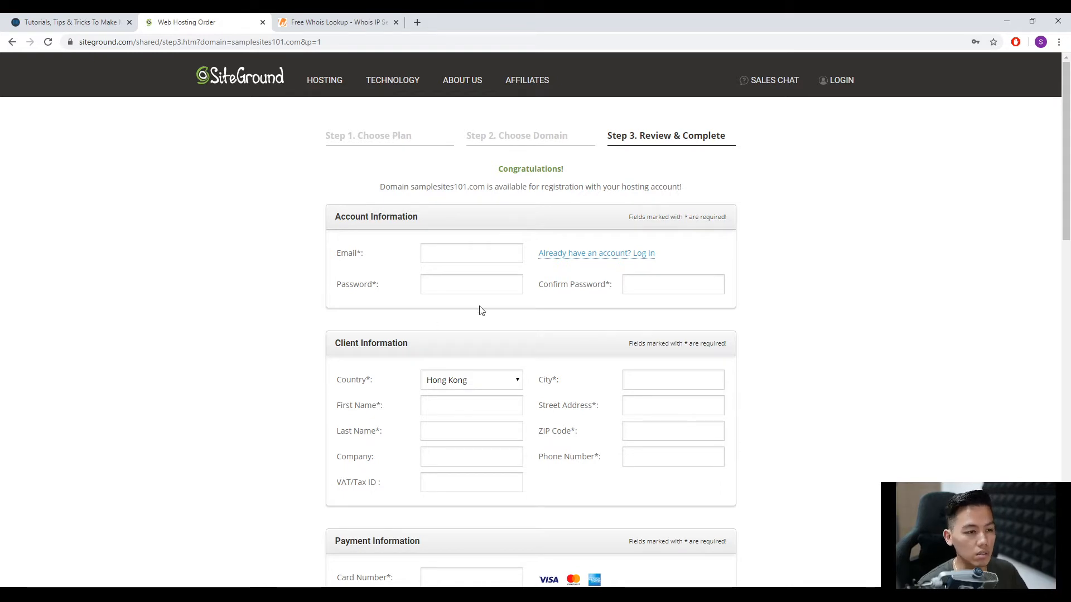
left_click(462, 257)
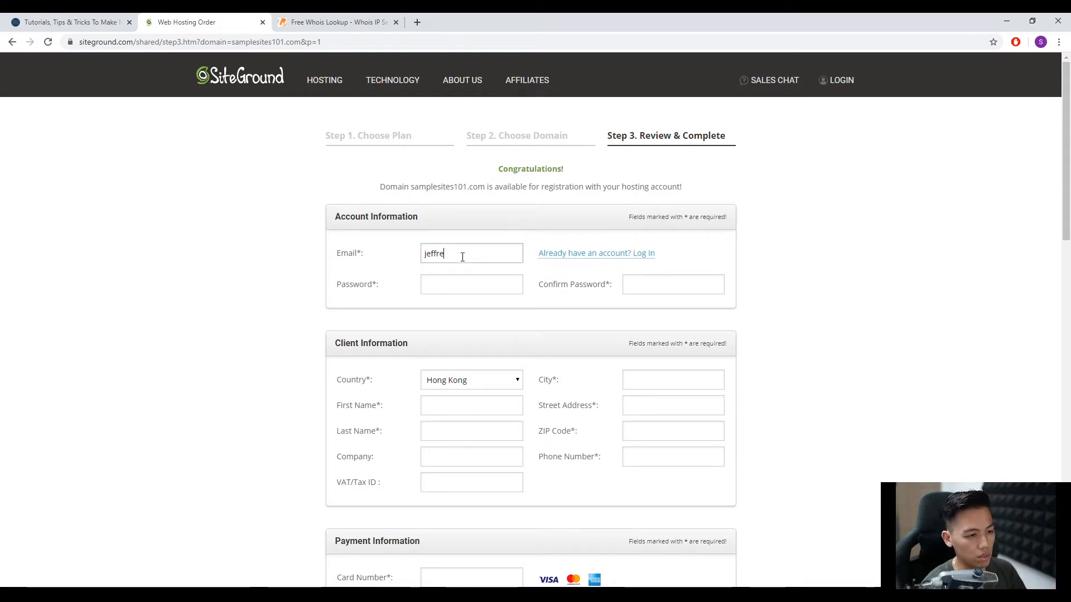
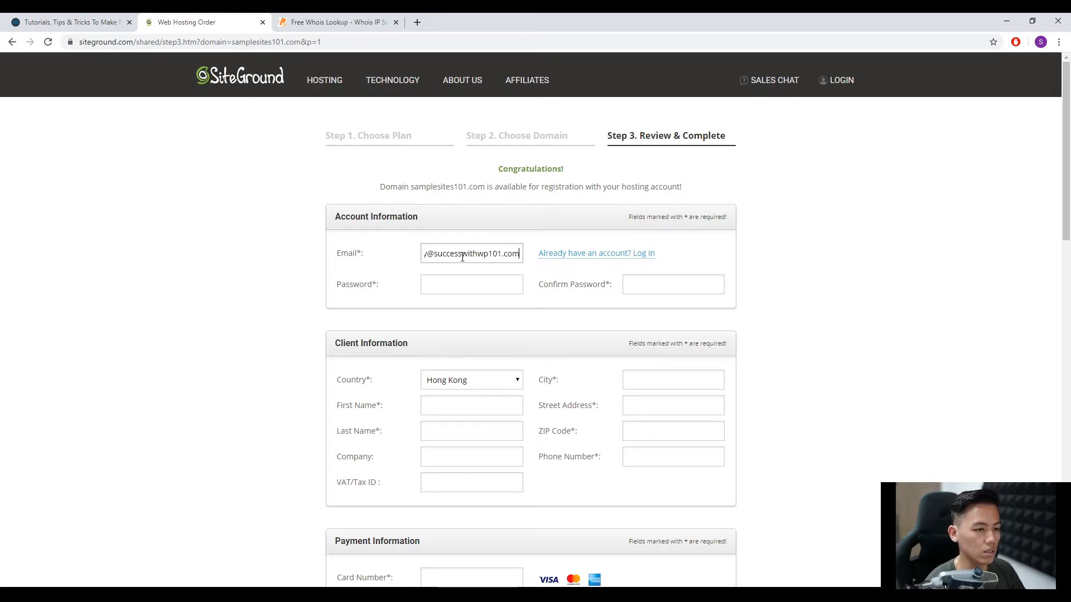
Enter the account password and repeat it in the password confirmation field.
key("Tab")
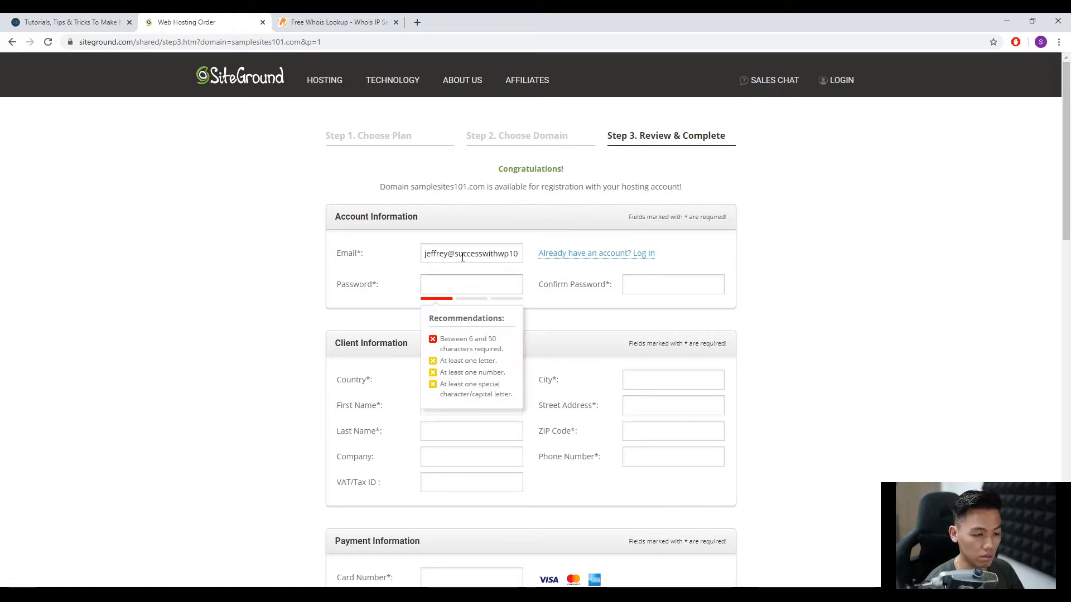
type("•••••••••••")
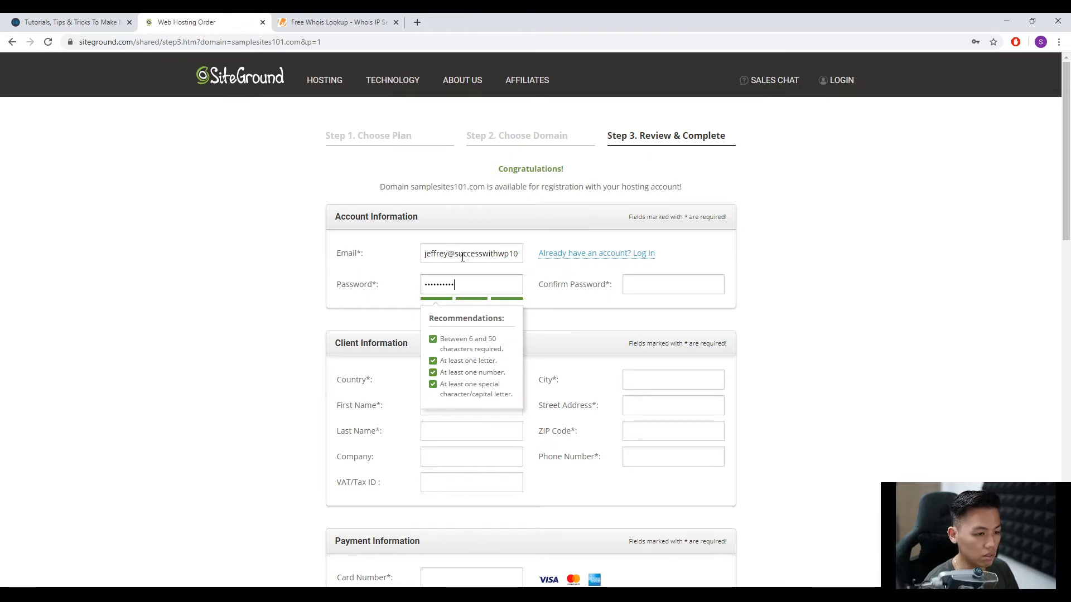
key("Tab")
type("•••••••••••")
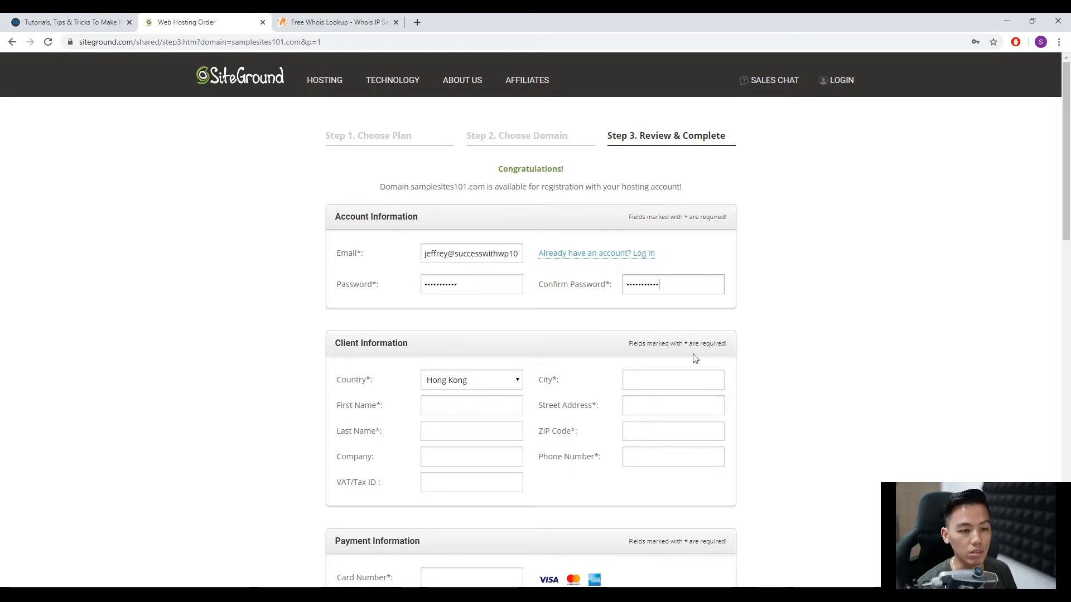
Fill in the client information with the customer's name, city, street address, ZIP code and phone number.
scroll(680, 343, "down", 1)
left_click(669, 333)
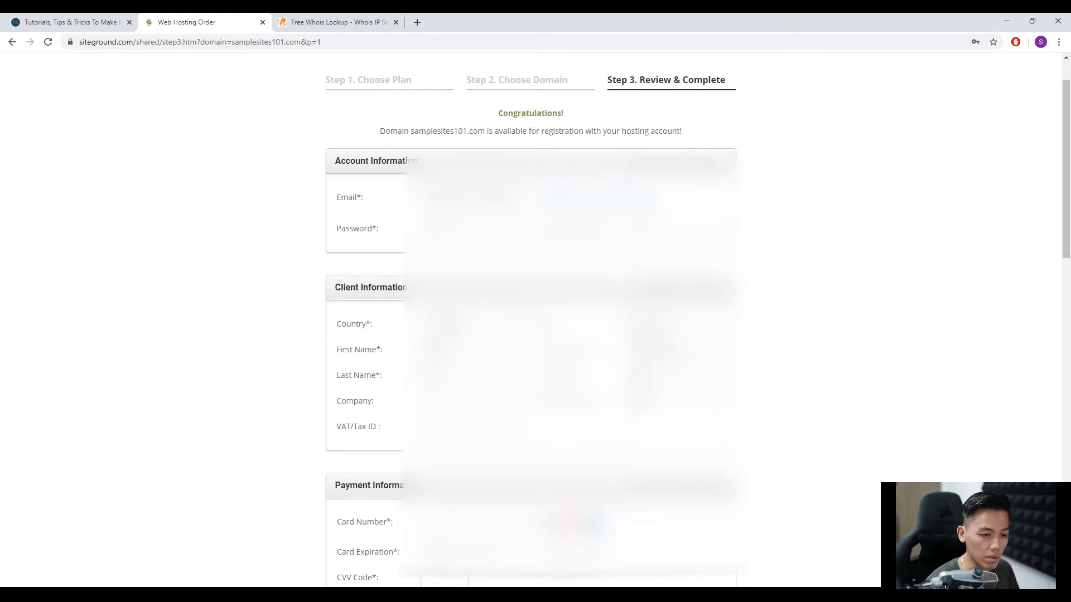
Fill in the payment information with the card number, card expiration month and year, and CVV code.
scroll(530, 313, "down", 2)
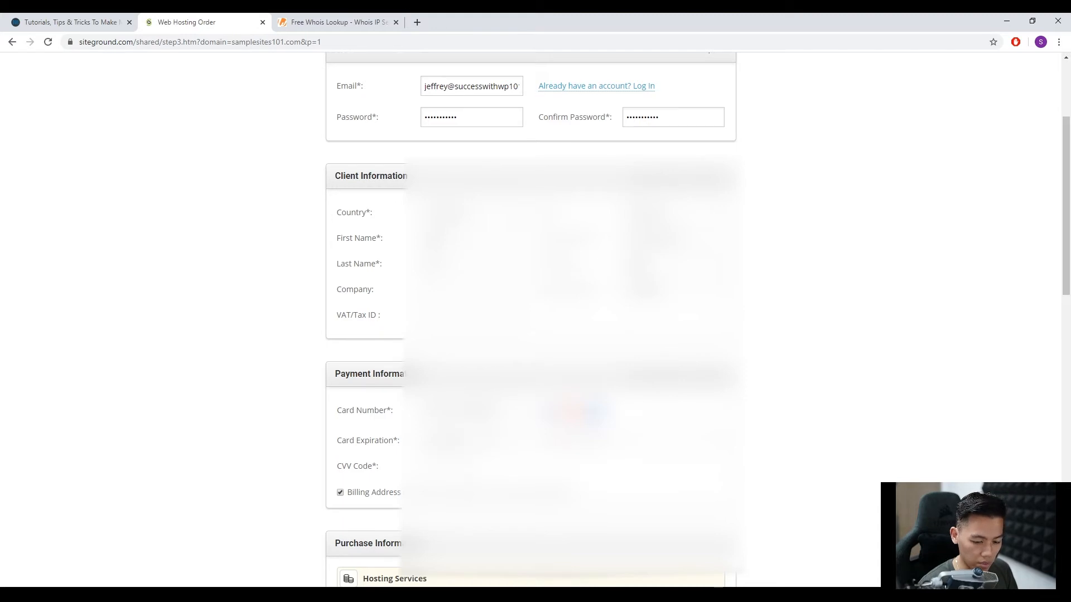
left_click(448, 441)
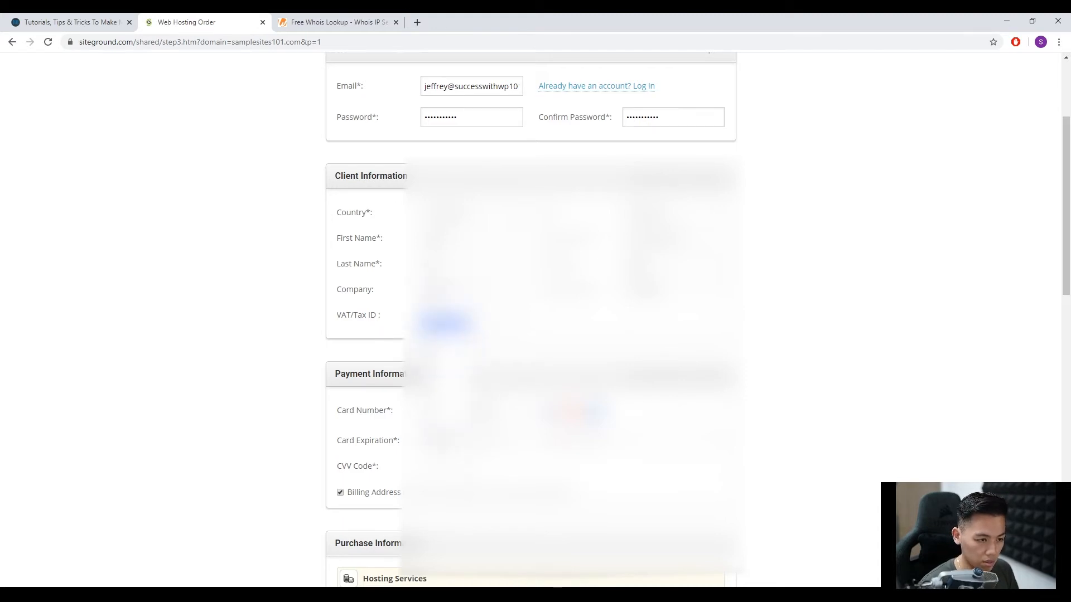
left_click(446, 312)
left_click(492, 441)
left_click(496, 261)
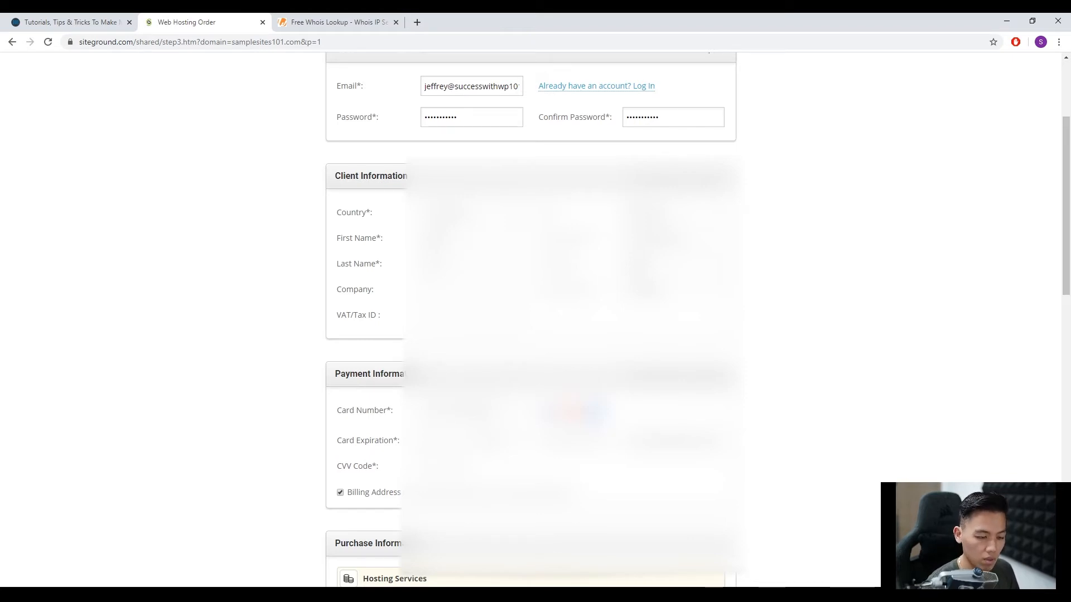
Open the hosting plan choice in the purchase information and select the StartUp Hosting Plan.
scroll(485, 468, "down", 2)
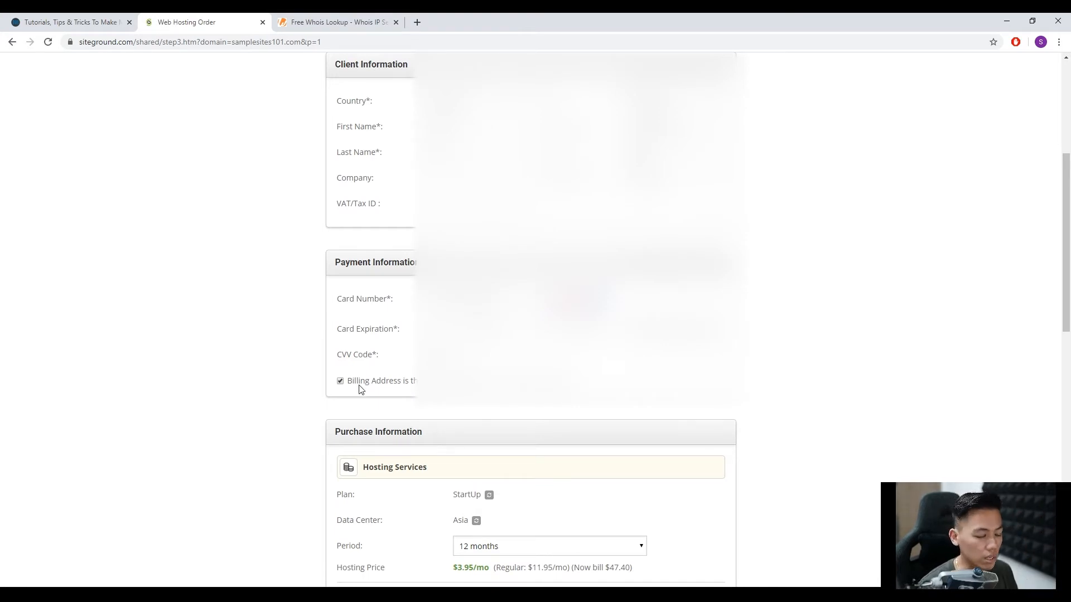
scroll(434, 438, "down", 1)
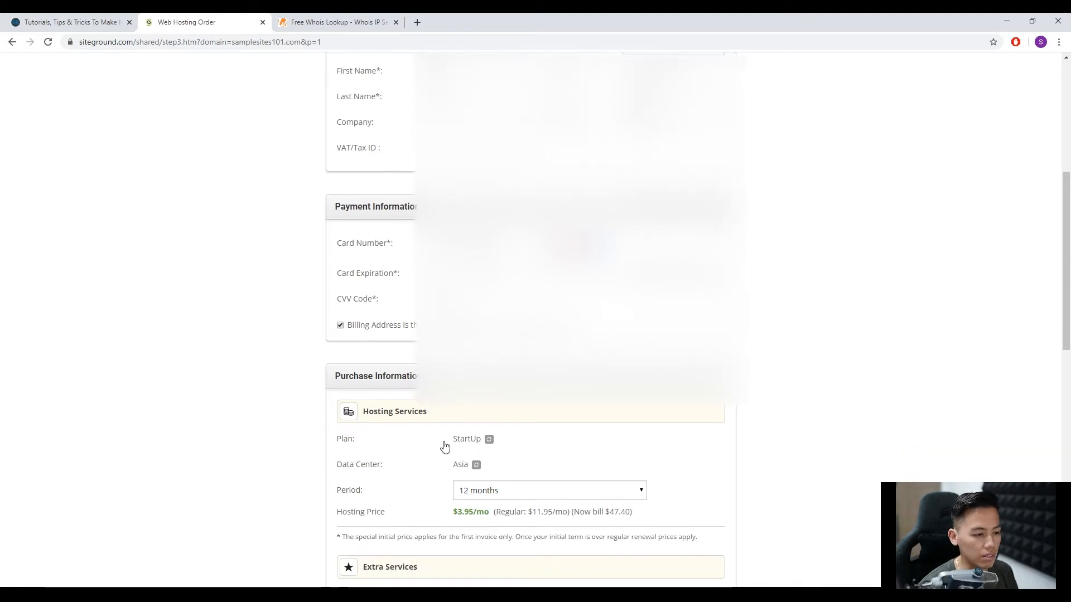
left_click(489, 440)
left_click(512, 443)
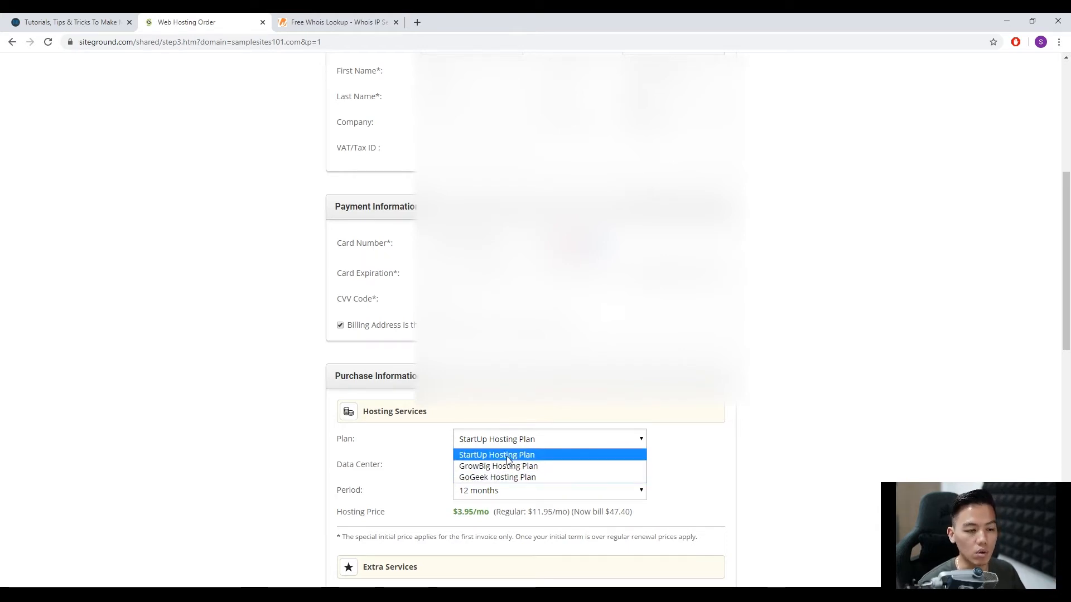
left_click(508, 459)
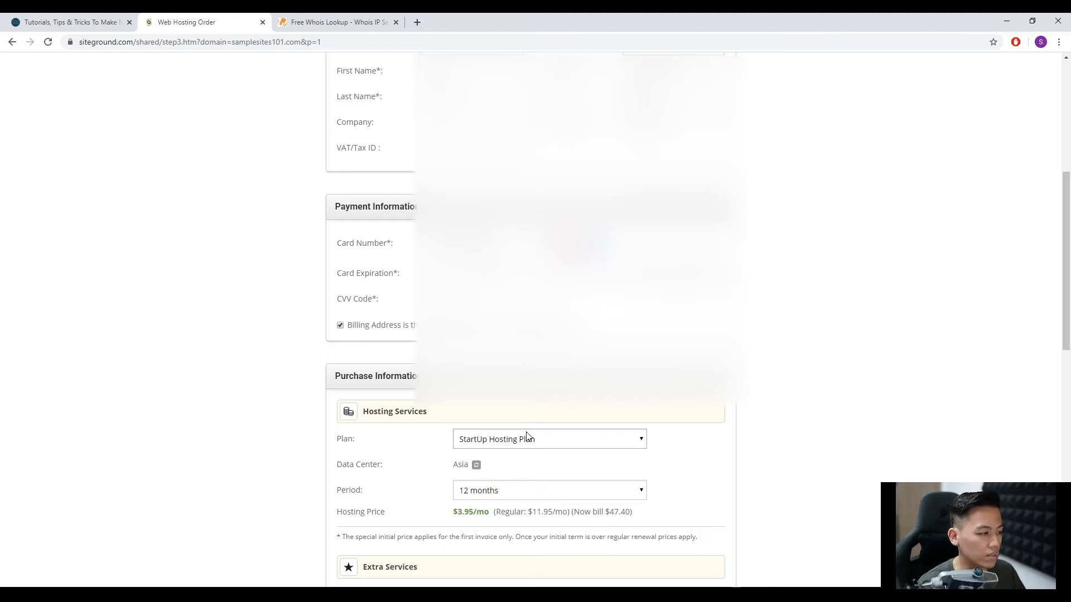
Set the data center to Asia, Singapore and the hosting period to 12 months.
scroll(527, 437, "down", 1)
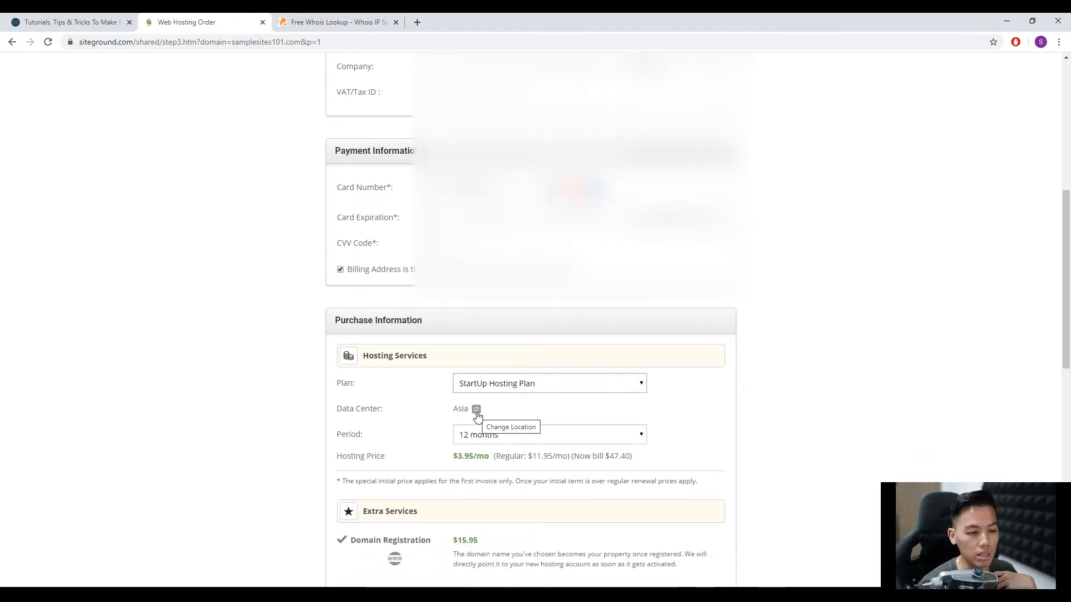
left_click(476, 412)
left_click(523, 411)
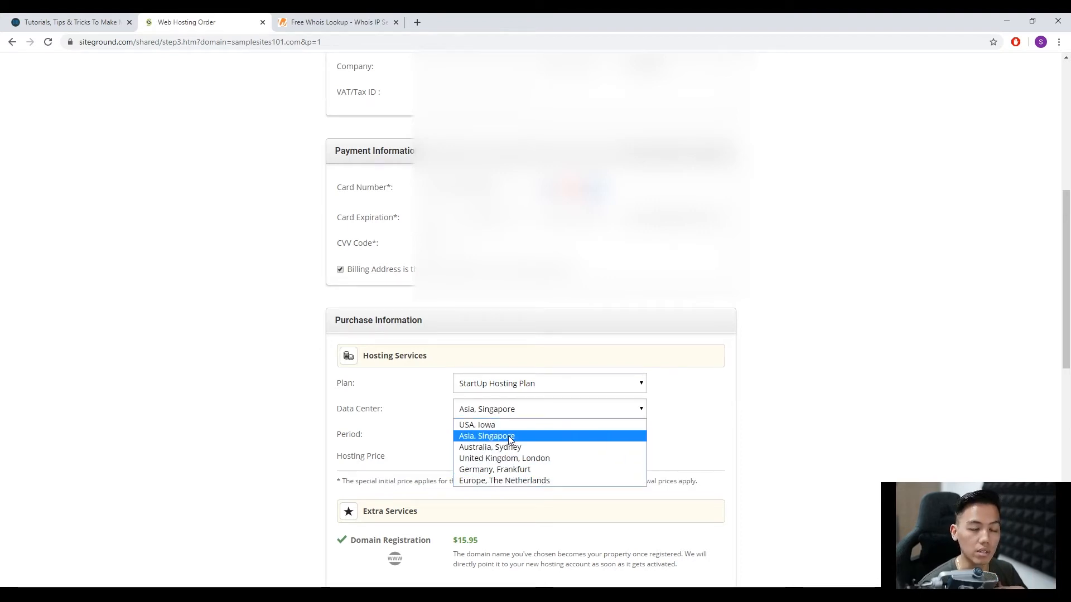
left_click(508, 436)
scroll(538, 402, "down", 1)
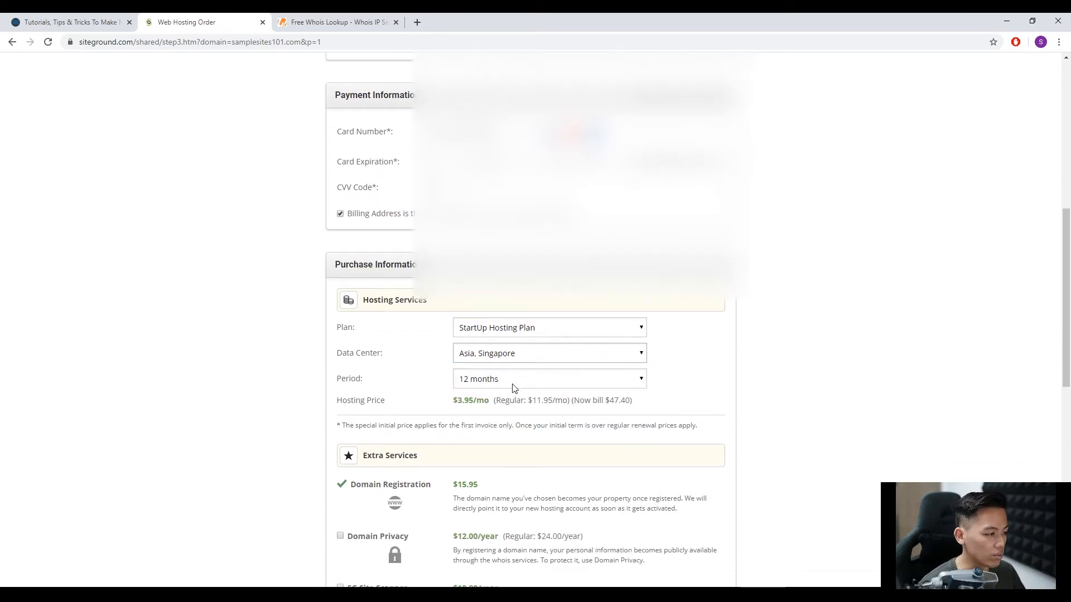
left_click(514, 388)
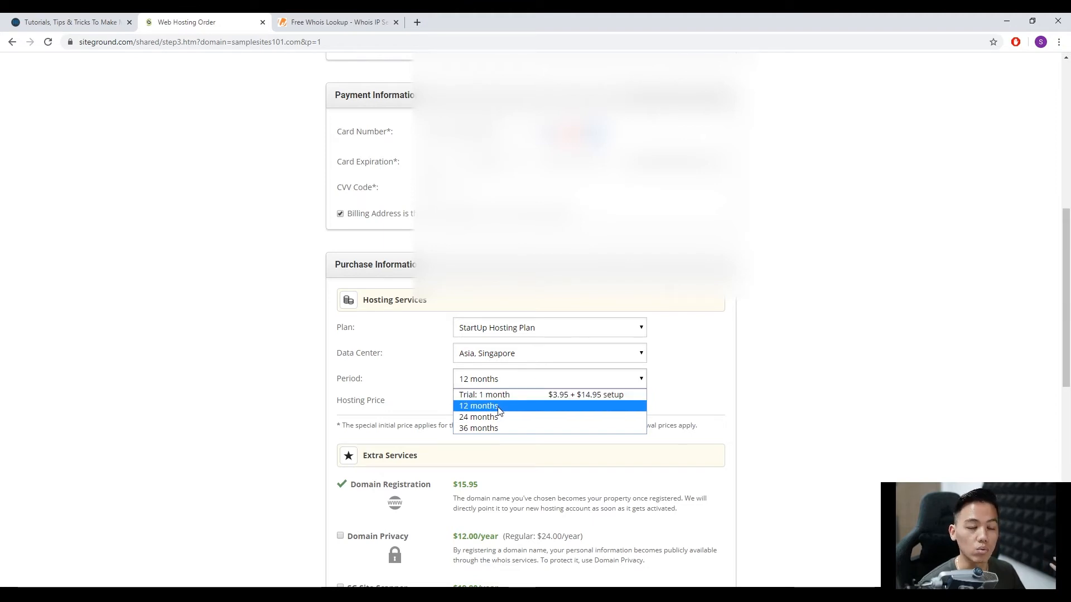
left_click(500, 407)
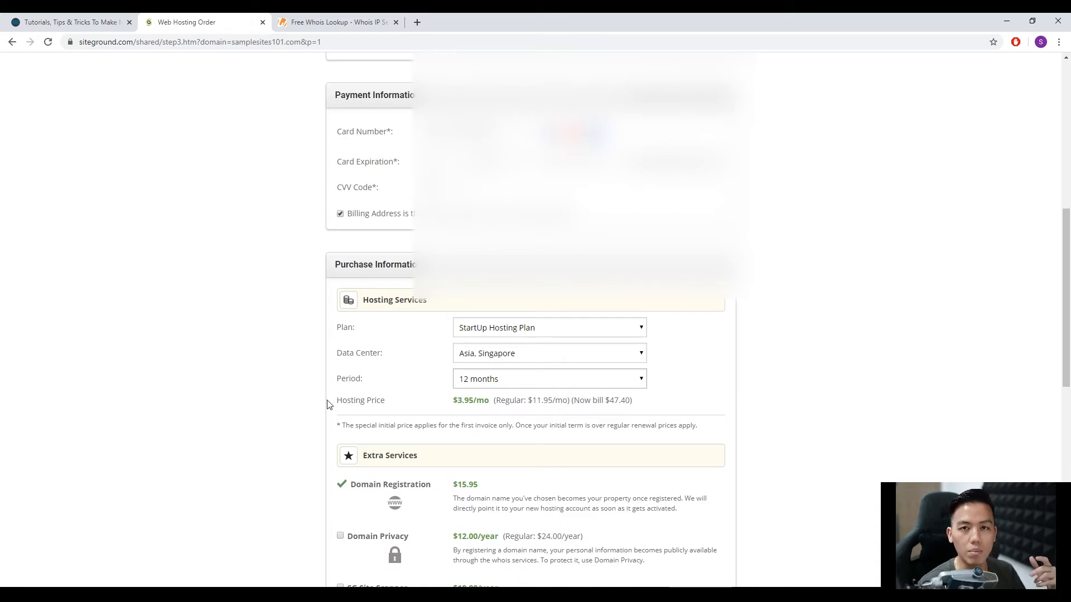
Examine the extra services and order total, and review the account, client and payment sections of the order form.
scroll(327, 405, "down", 2)
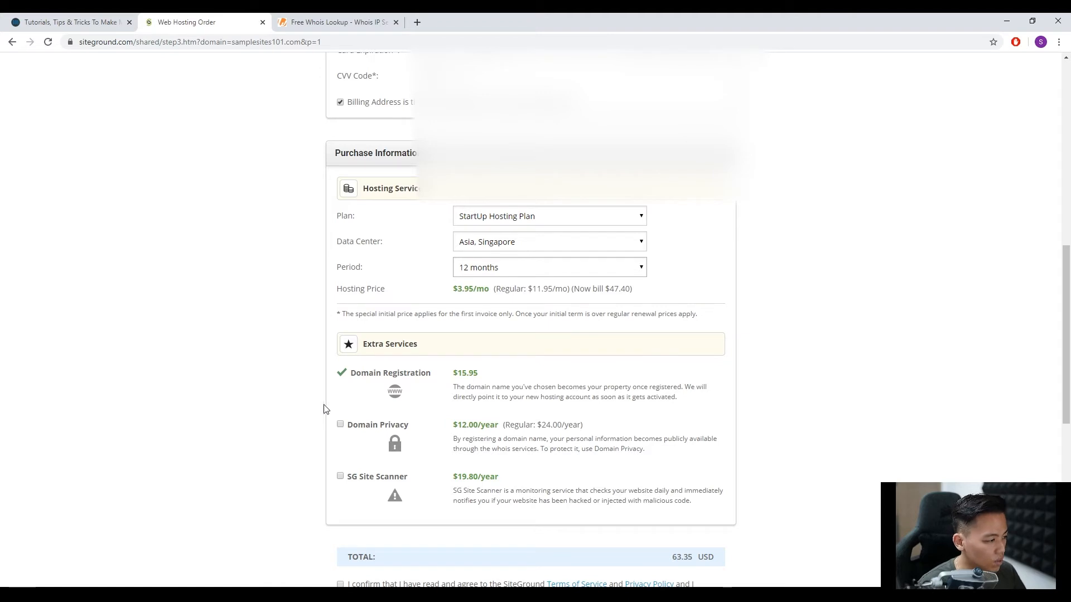
scroll(313, 450, "down", 1)
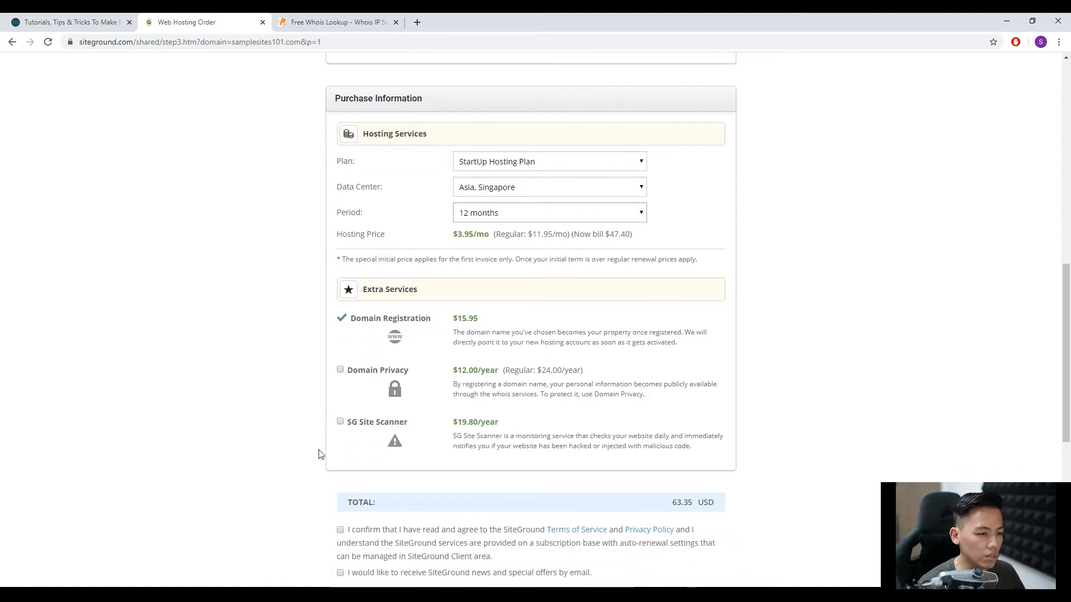
scroll(477, 328, "up", 11)
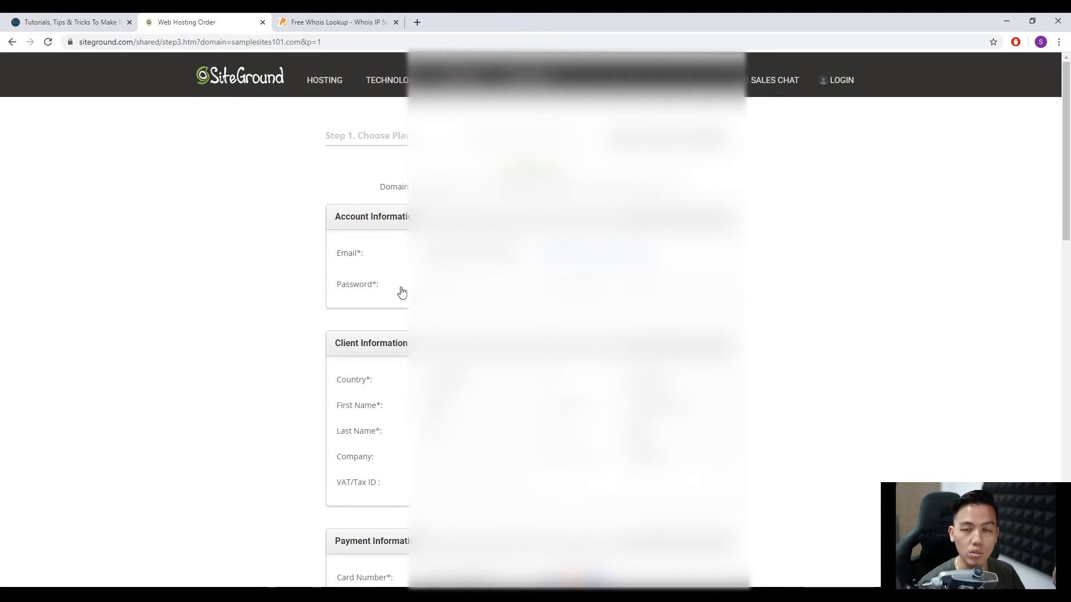
scroll(356, 409, "down", 10)
scroll(466, 406, "down", 3)
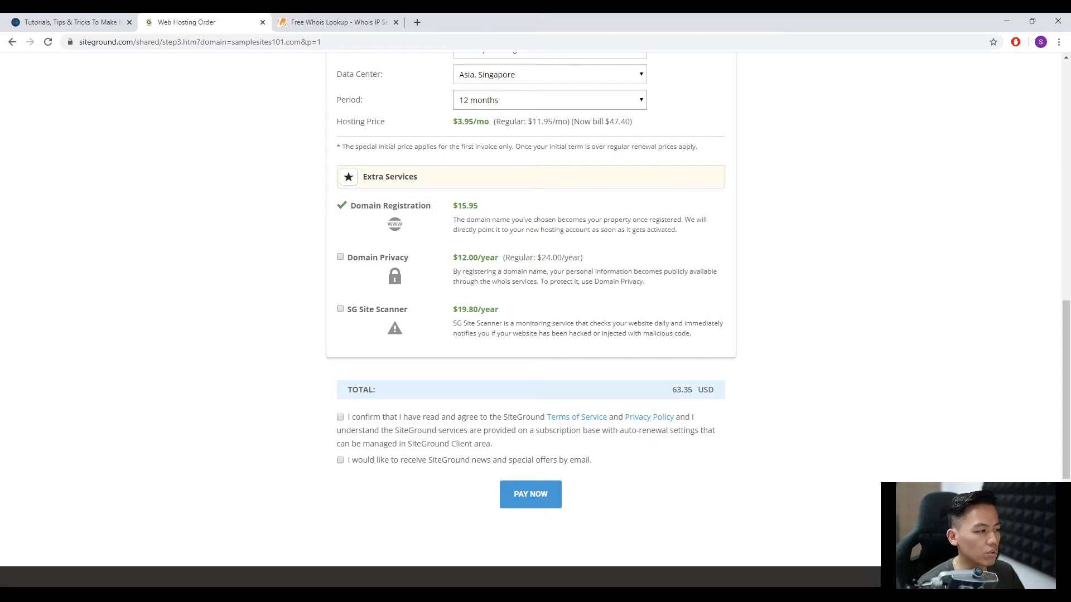
scroll(86, 399, "up", 11)
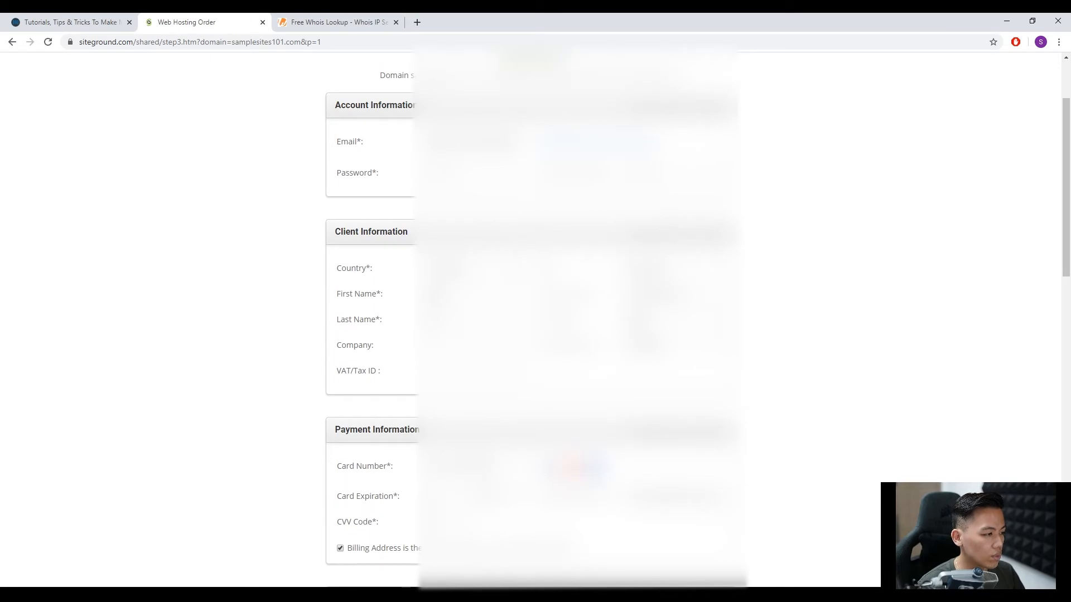
scroll(270, 402, "down", 7)
scroll(270, 401, "down", 4)
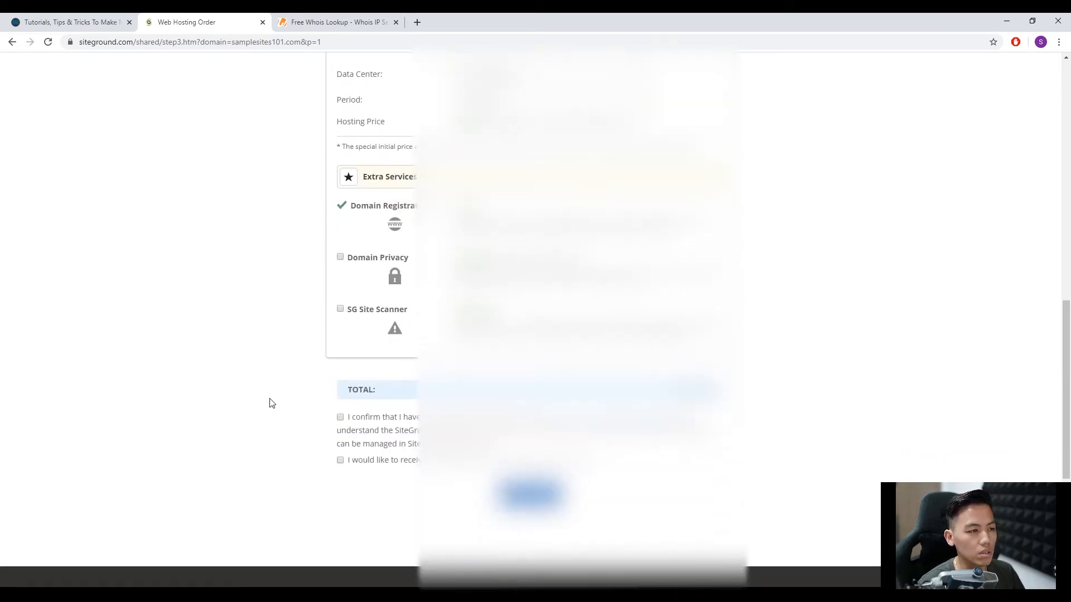
Switch to the Whois website, look up successwithwp101.com and examine its registrant, administrative and technical contact details.
left_click(341, 27)
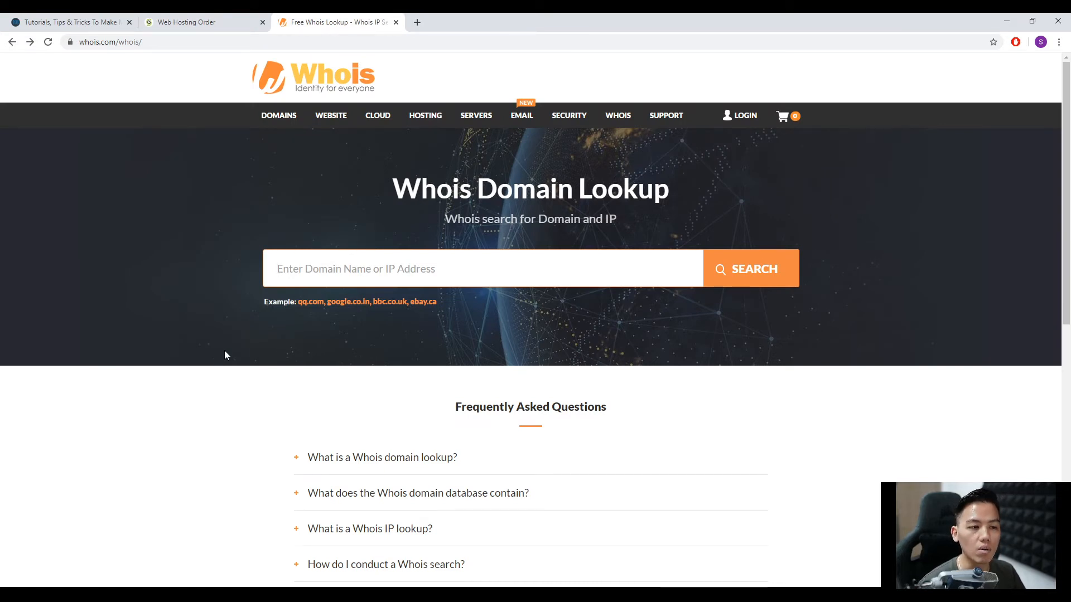
type("succ")
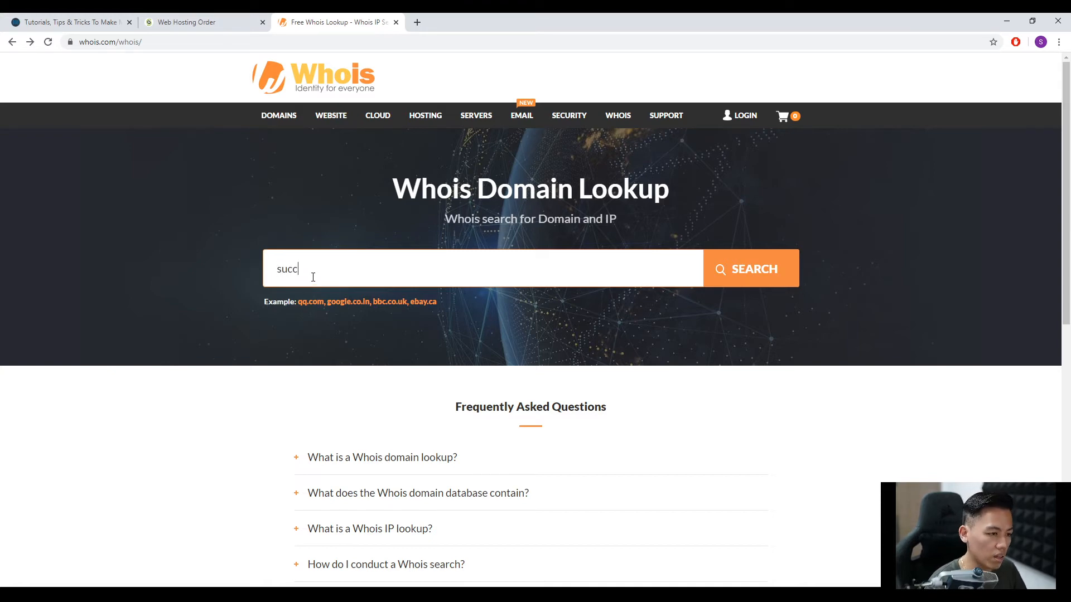
type("esswith")
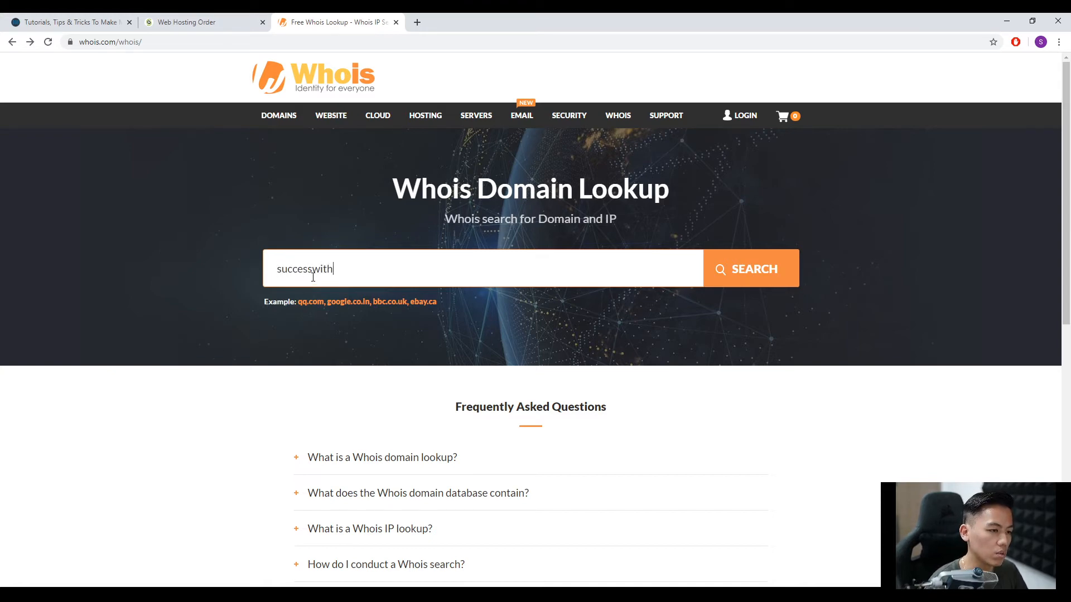
type("wp101.com")
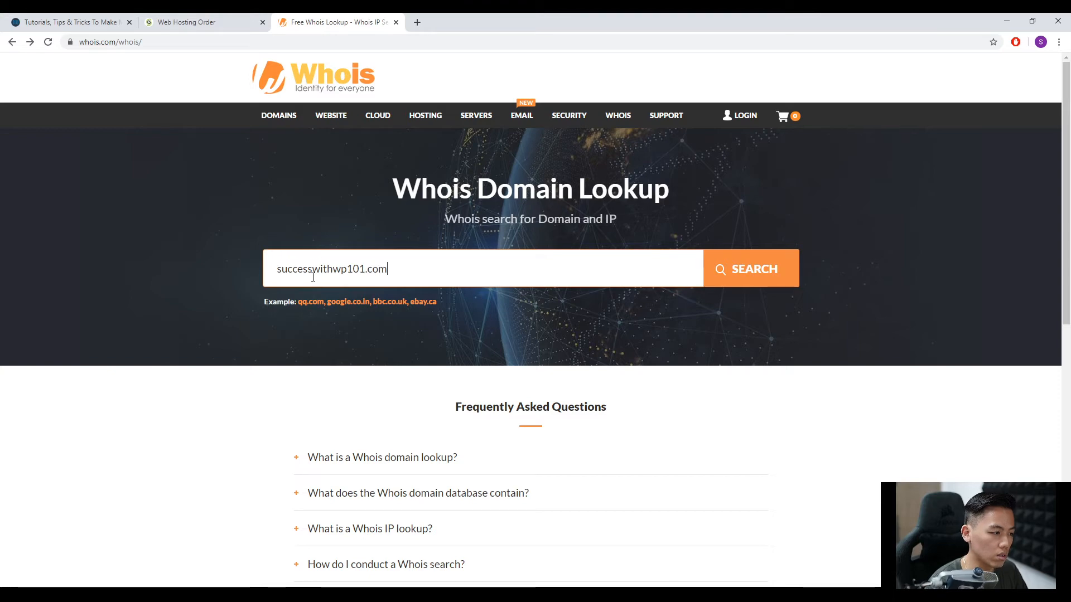
left_click(731, 277)
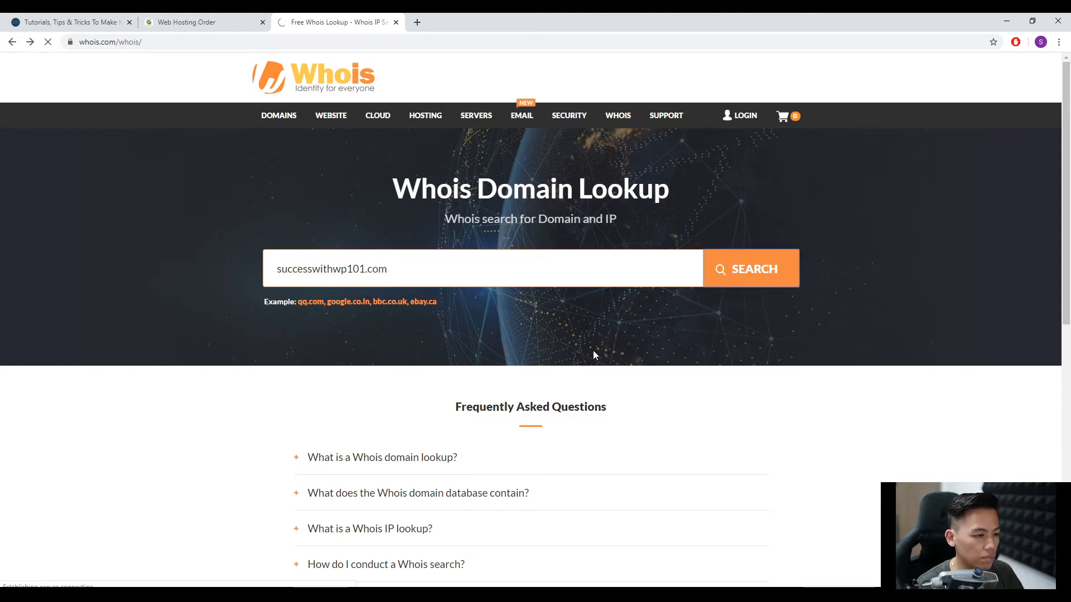
scroll(502, 352, "down", 4)
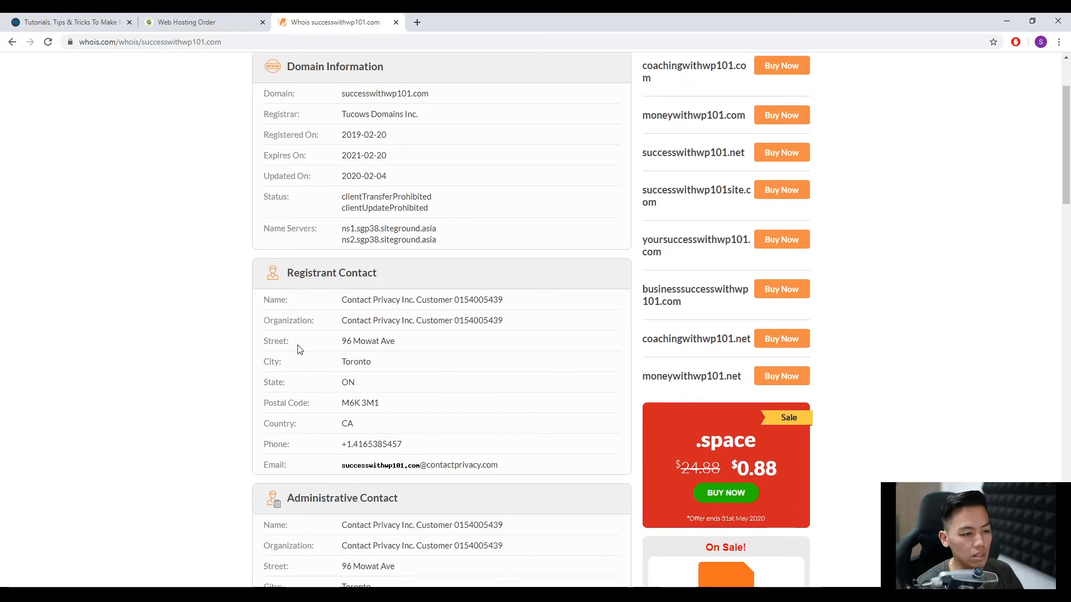
scroll(349, 354, "down", 1)
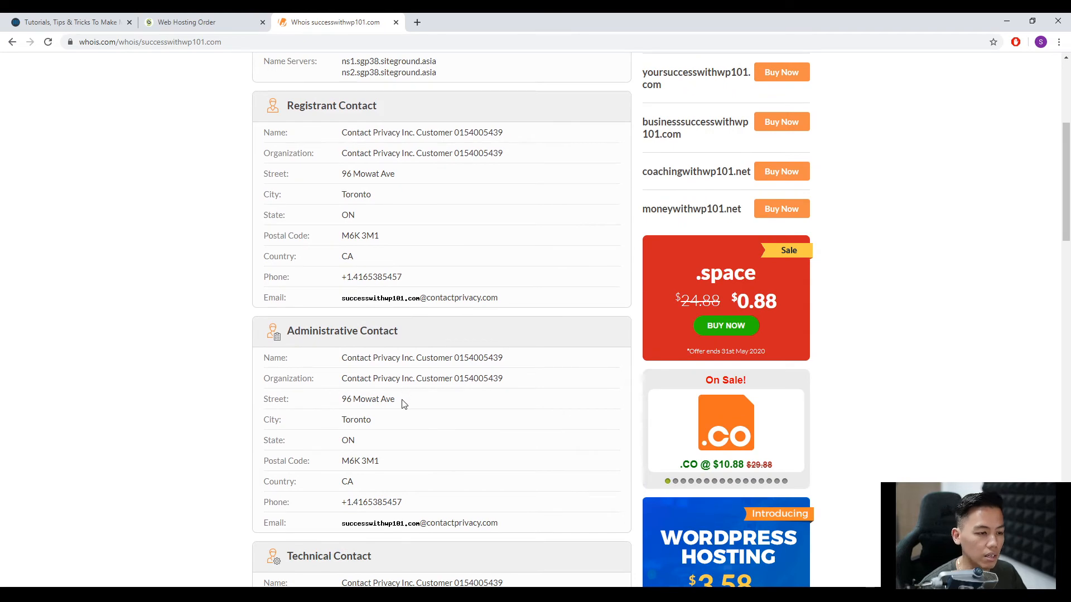
scroll(415, 437, "up", 4)
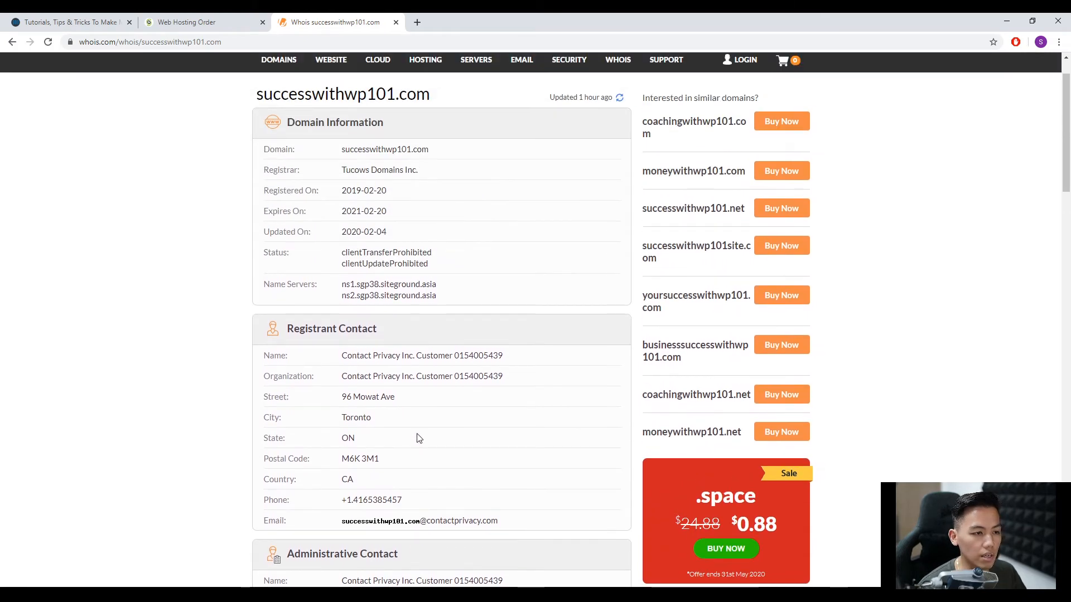
scroll(413, 435, "down", 4)
scroll(410, 430, "down", 5)
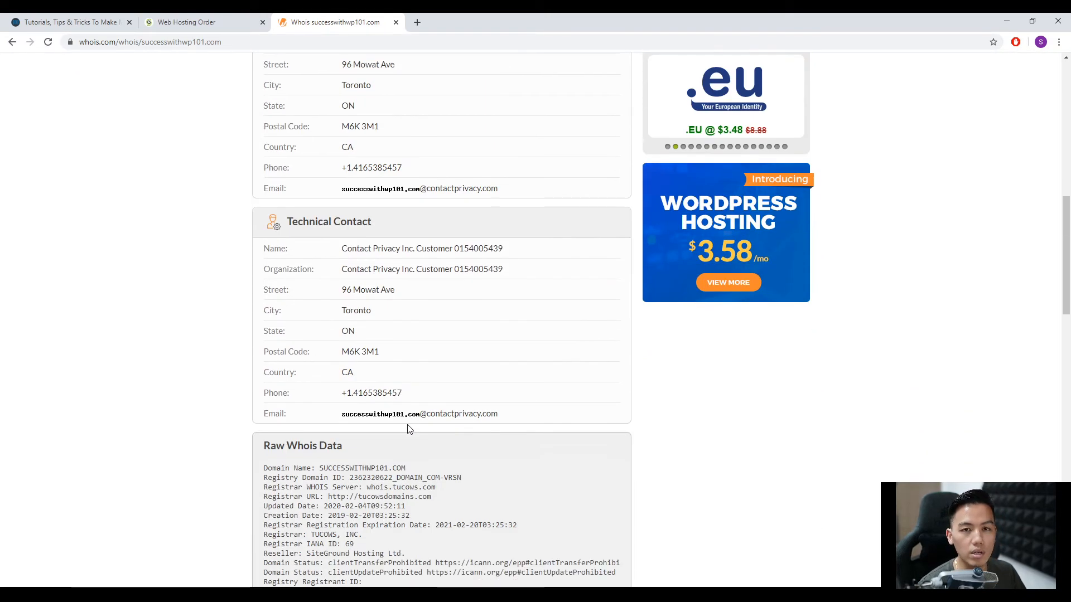
Return to the SiteGround hosting order, add Domain Privacy to the extra services and agree to the Terms of Service.
scroll(407, 429, "up", 4)
scroll(406, 428, "up", 7)
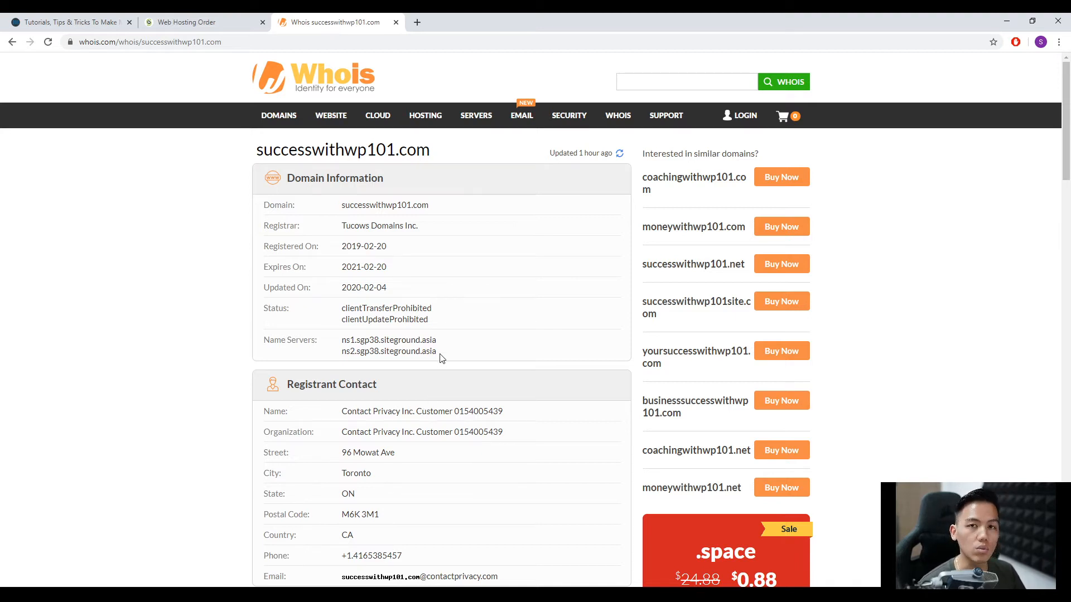
left_click(211, 22)
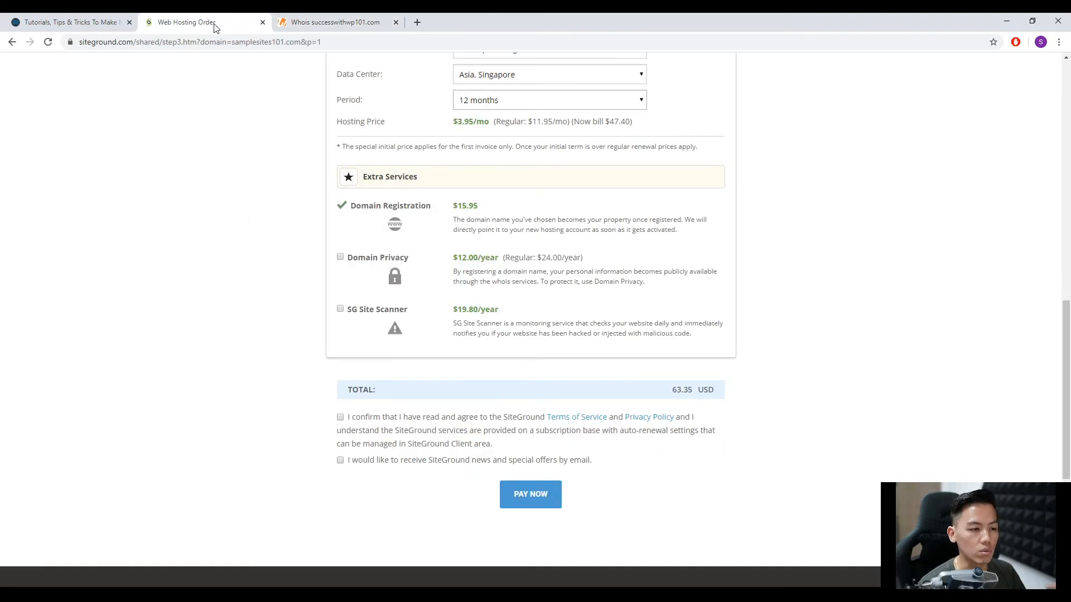
left_click(340, 257)
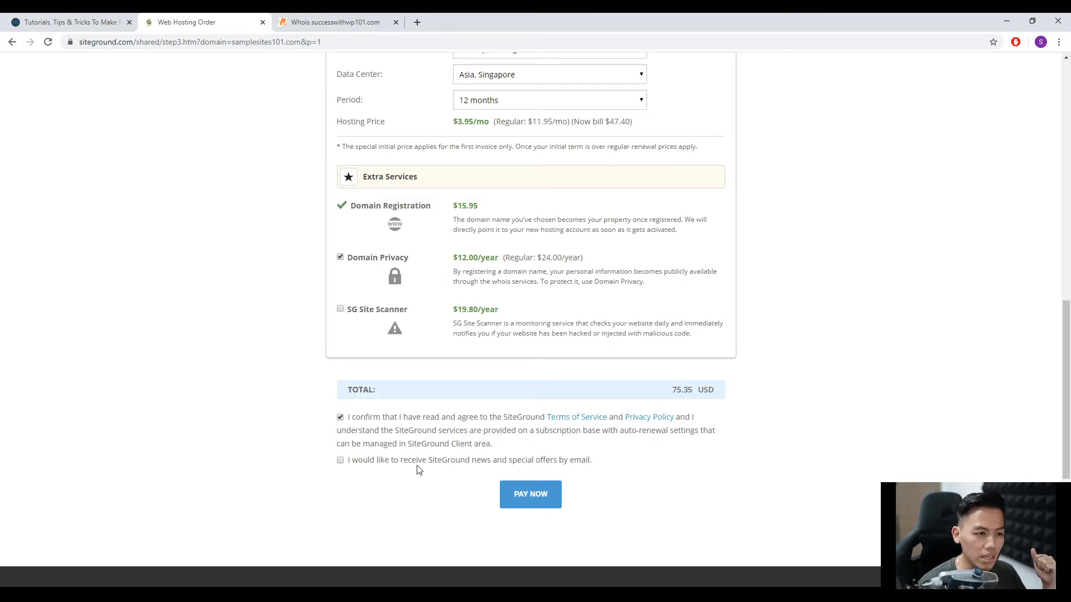
Review the order form's client and payment sections, submit the order for payment and dismiss the browser's pop-up.
scroll(418, 469, "up", 15)
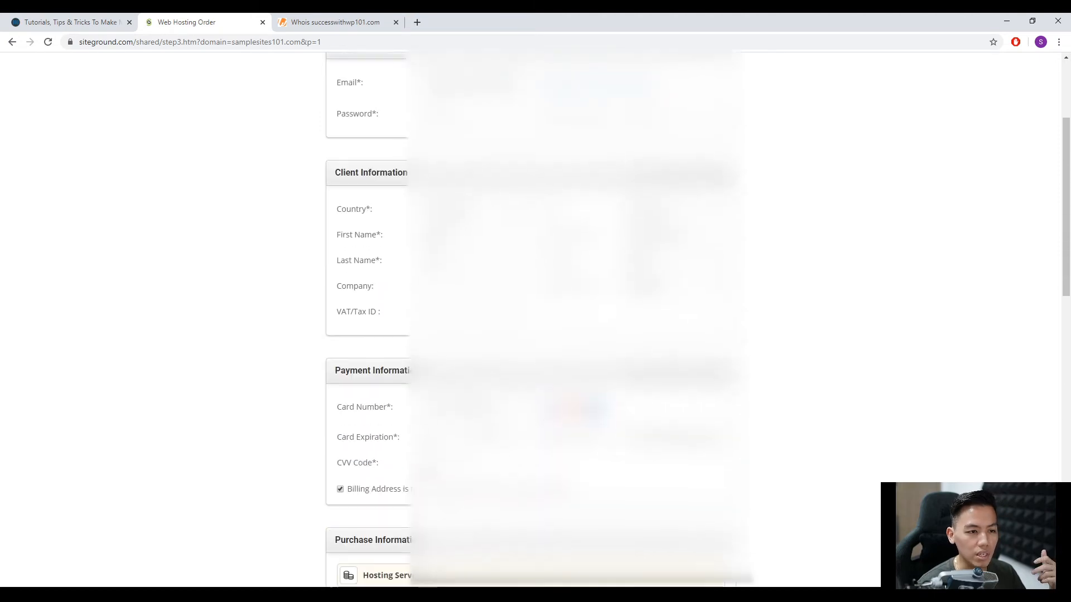
scroll(536, 312, "up", 3)
scroll(455, 458, "down", 20)
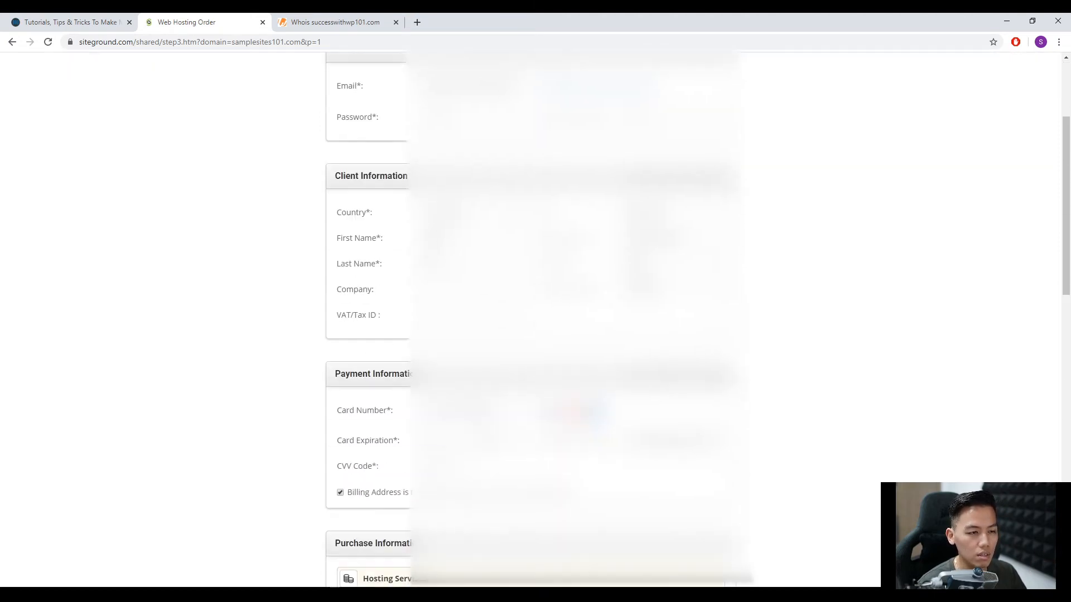
scroll(454, 457, "up", 2)
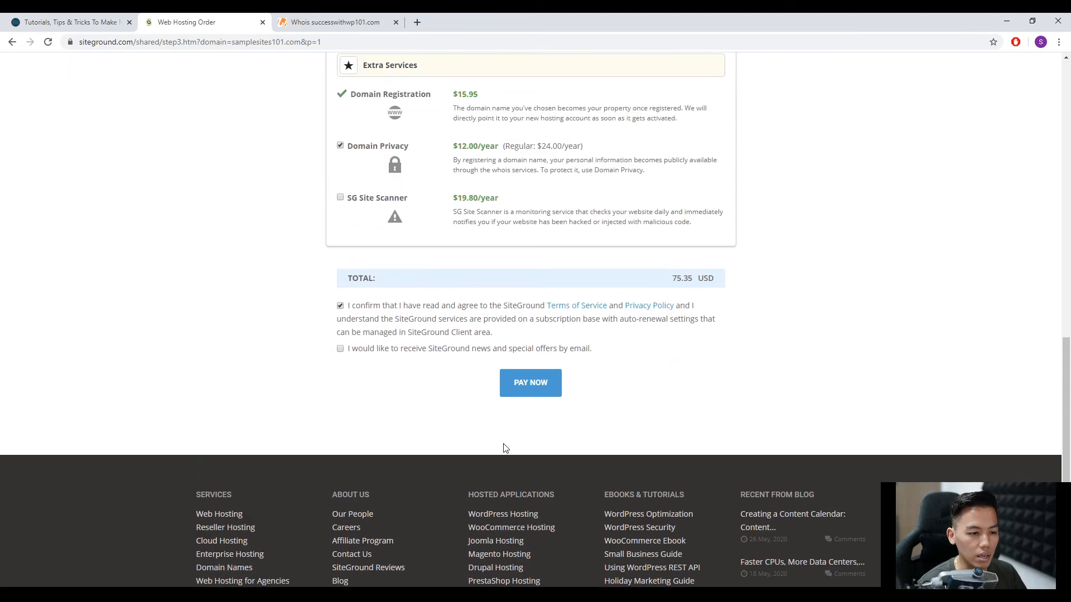
left_click(533, 385)
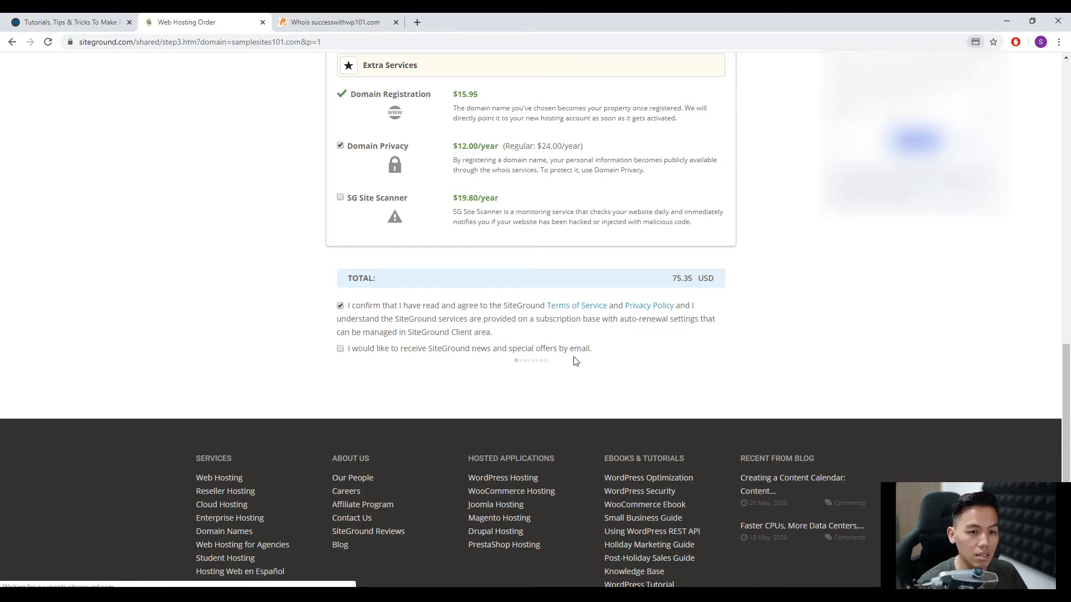
left_click(999, 65)
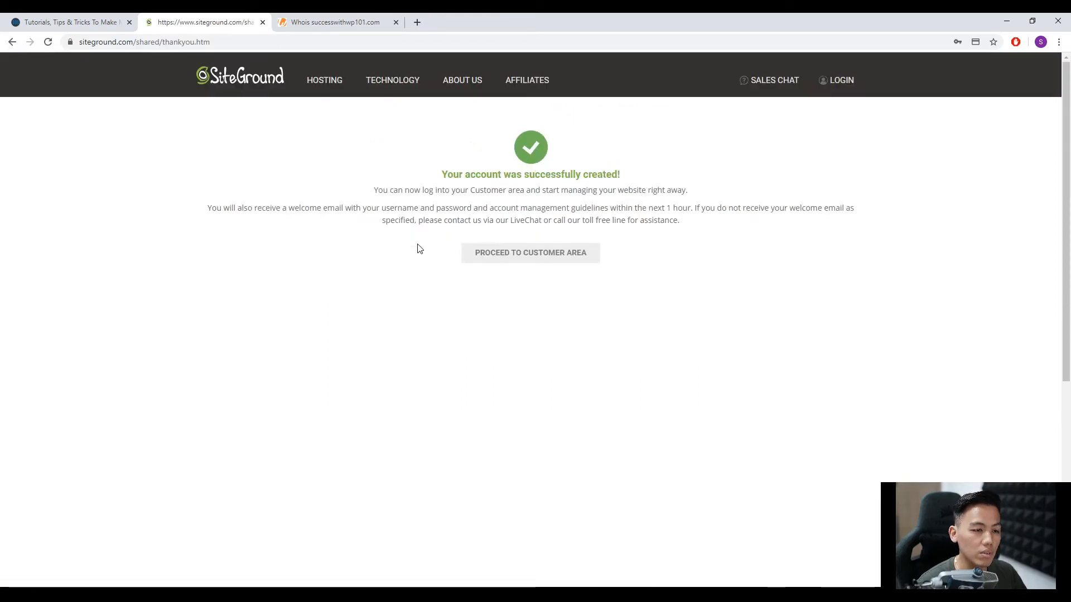
Proceed to the SiteGround customer area and log in with the account's email address and password.
left_click(526, 262)
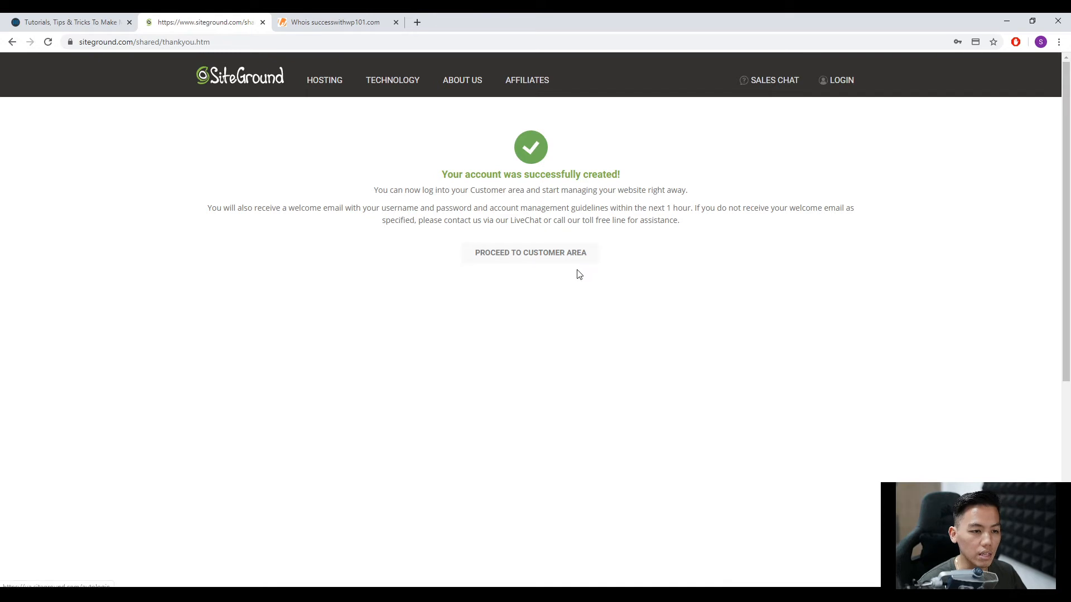
left_click(539, 261)
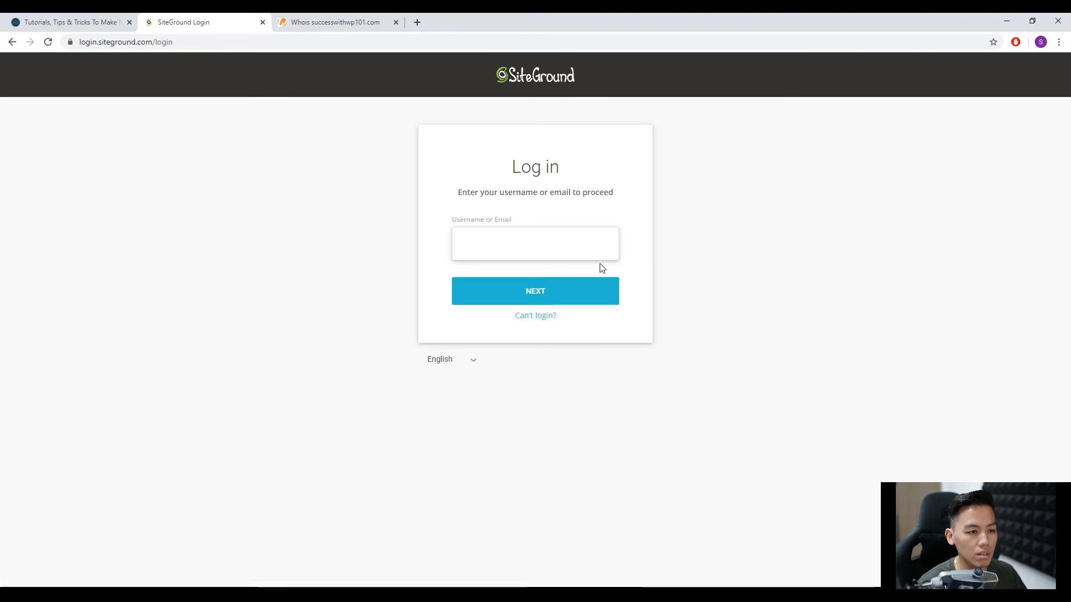
left_click(549, 251)
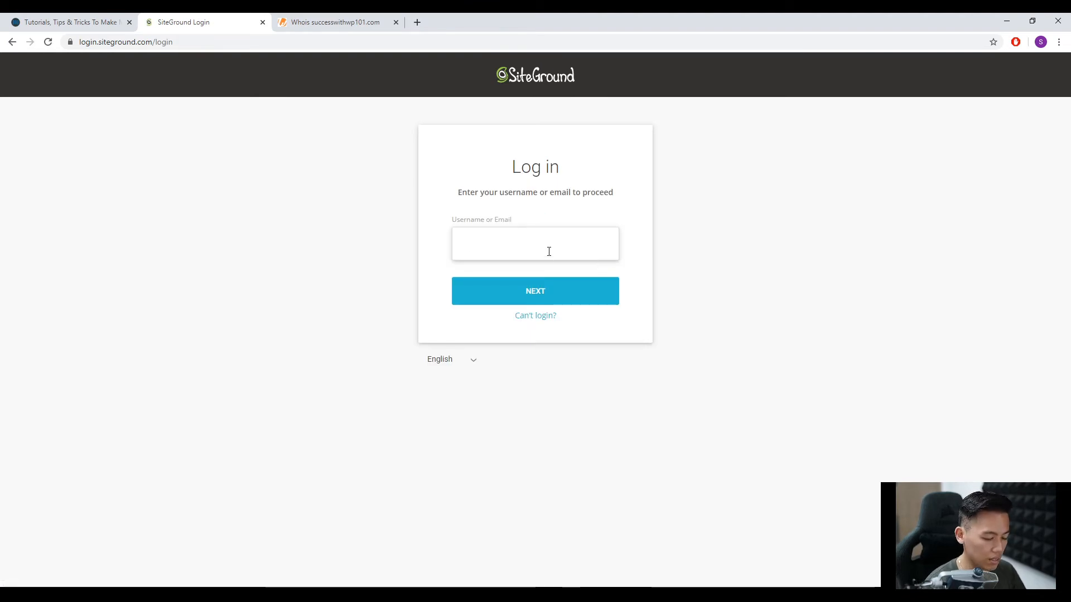
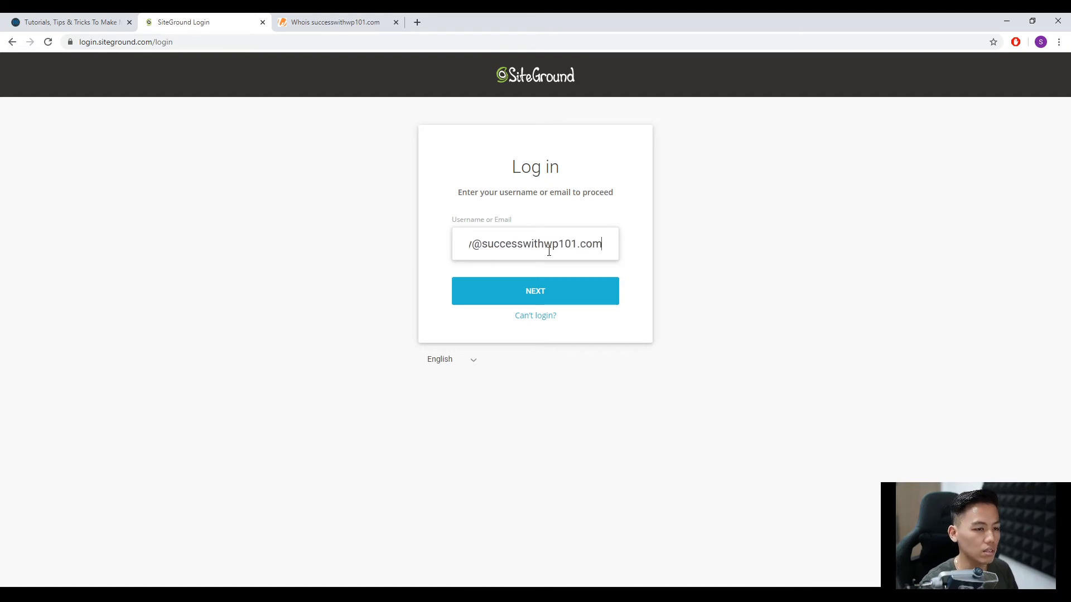
left_click(552, 289)
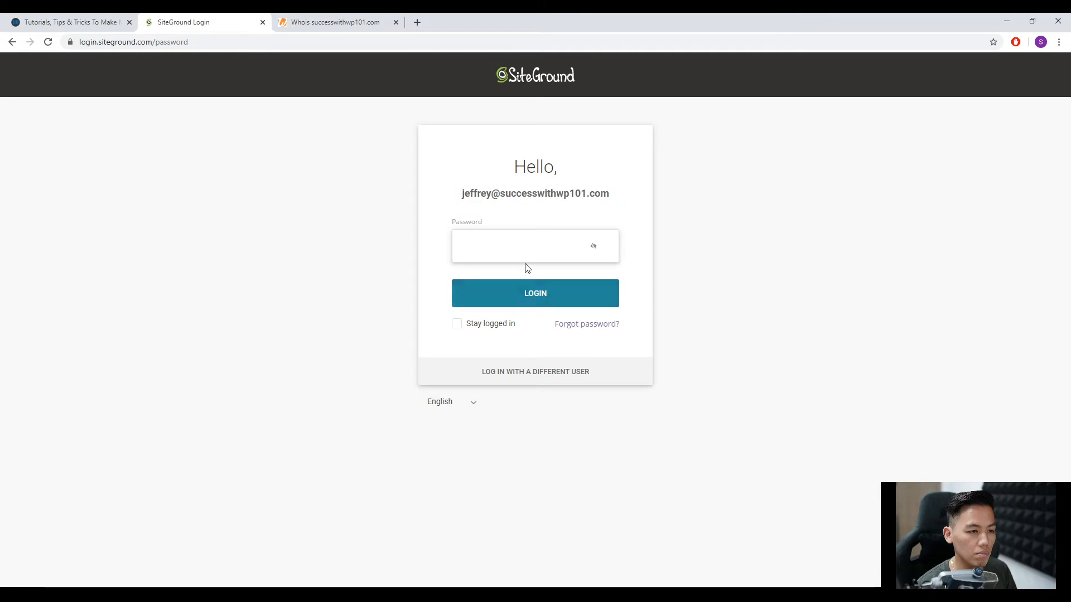
type("••••••••••")
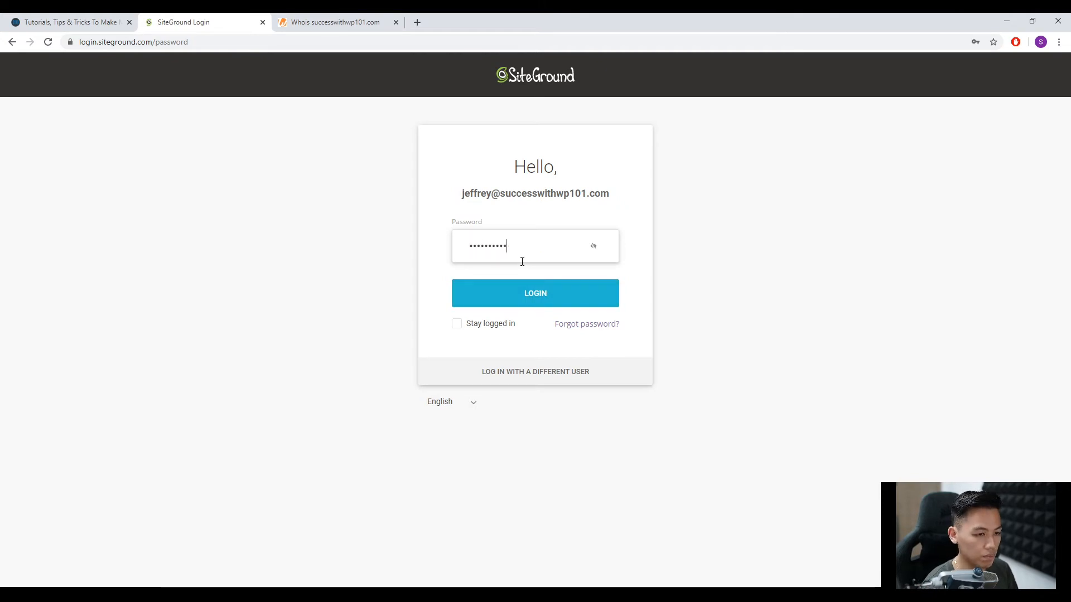
left_click(533, 300)
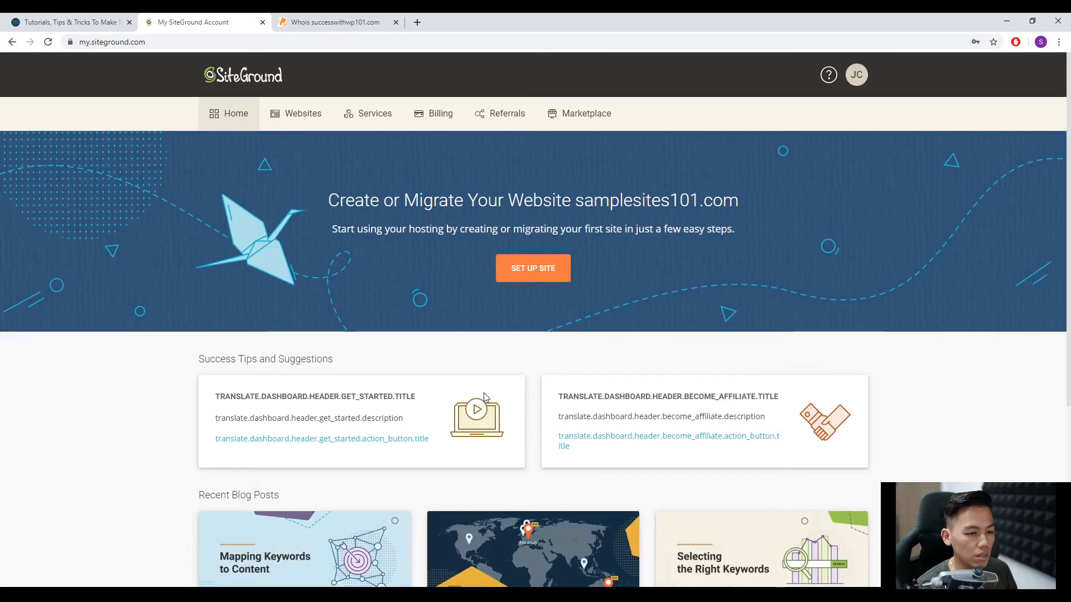
Open the setup of the pending samplesites101.com website and choose to start a new website with WordPress as the application.
left_click(303, 122)
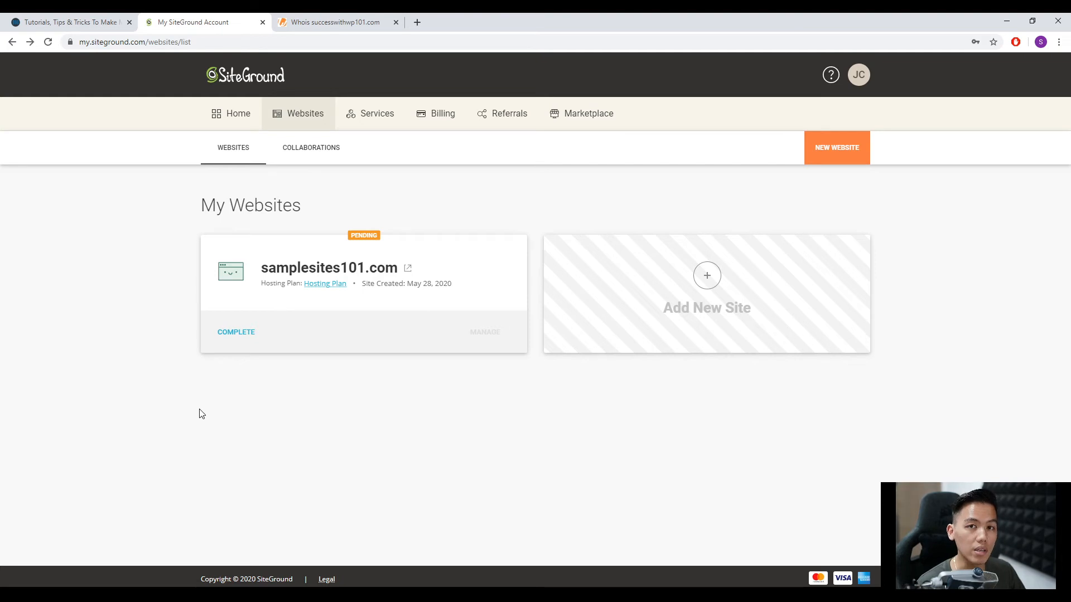
left_click(230, 333)
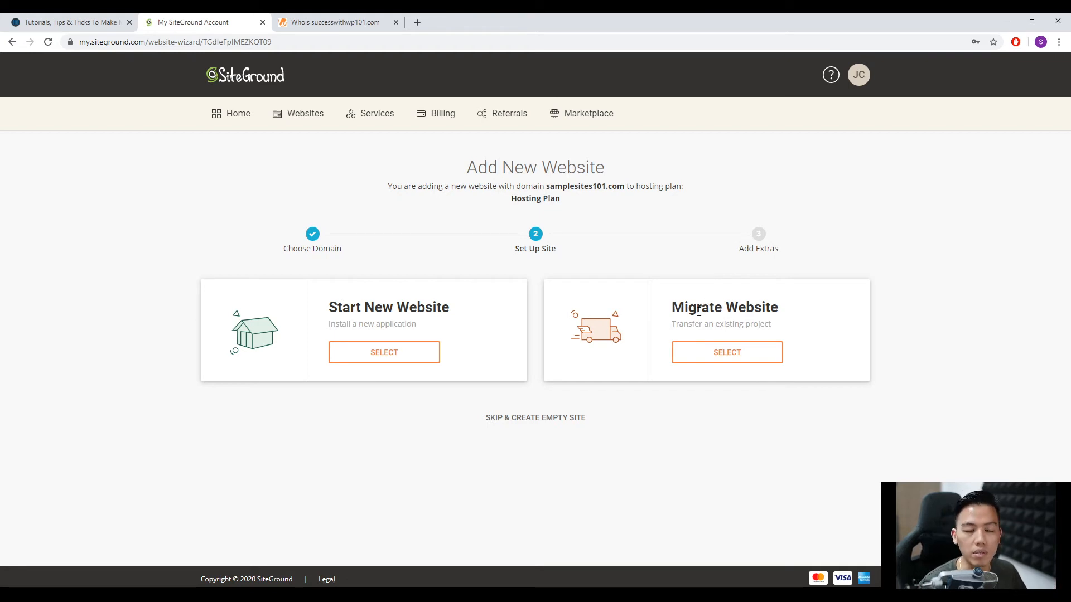
left_click(394, 357)
scroll(407, 430, "down", 1)
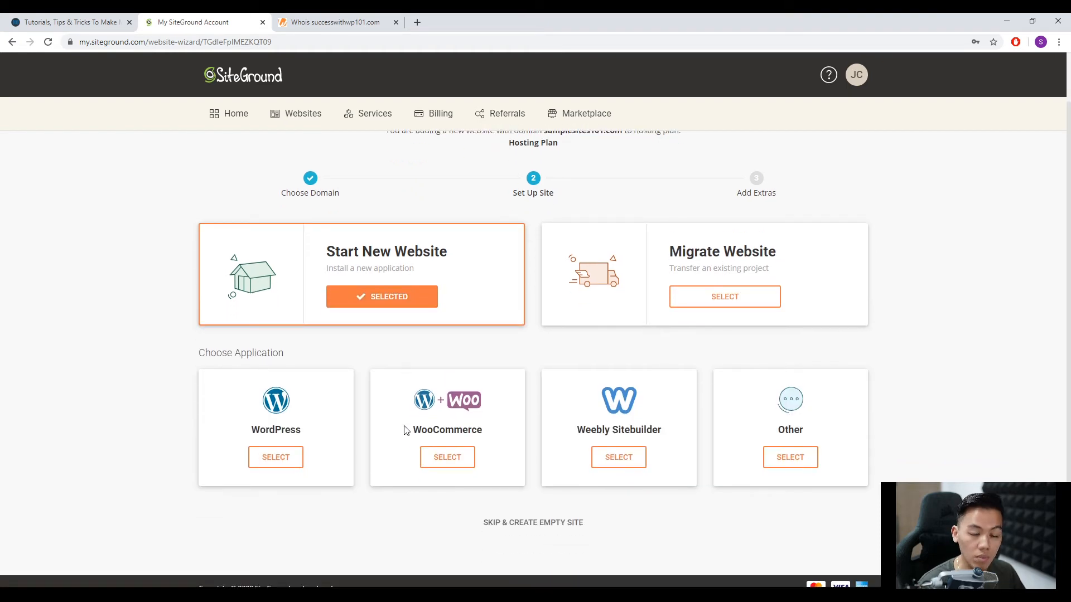
left_click(277, 458)
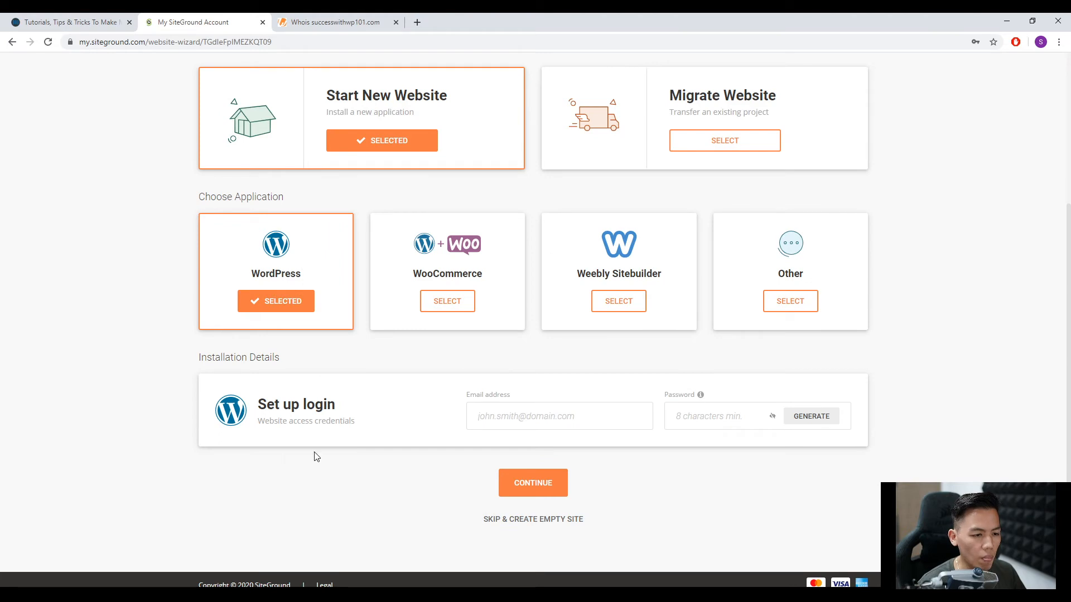
Enter the email address and password for the WordPress login, continue to the extras and dismiss the offer to save the password.
left_click(531, 419)
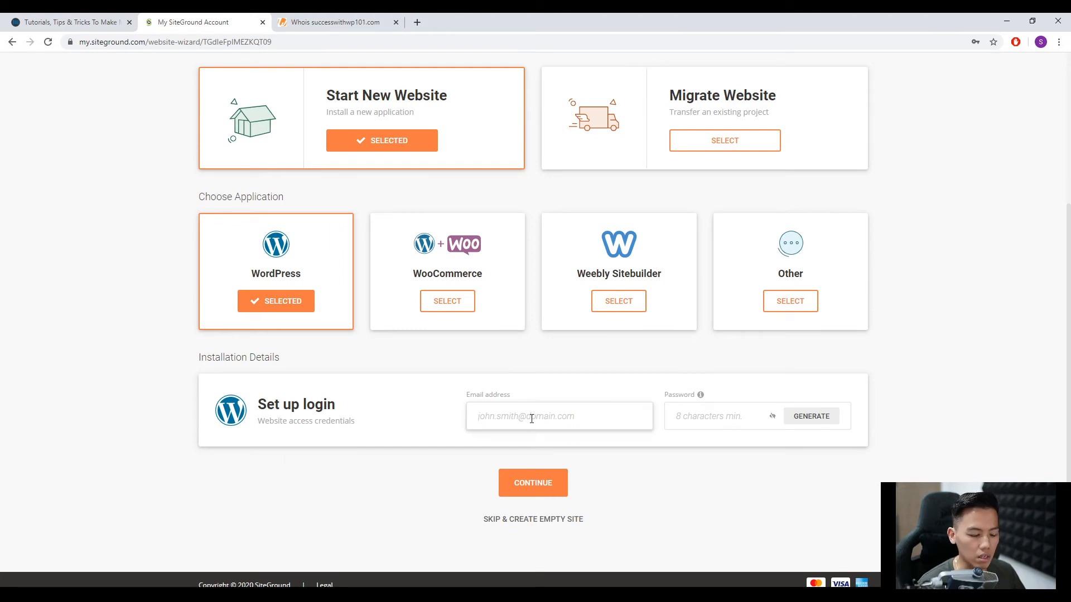
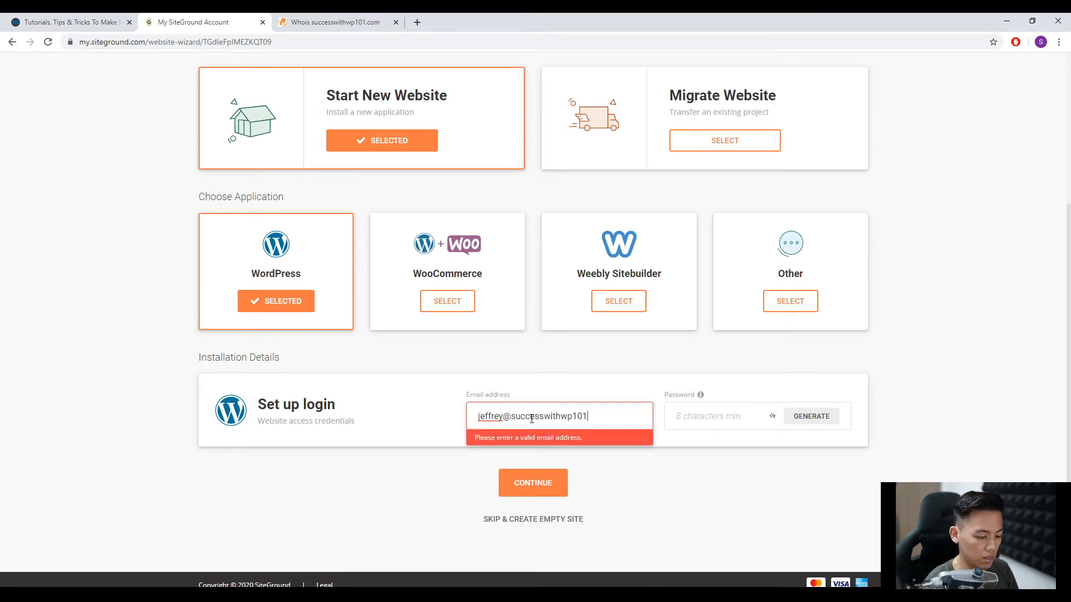
left_click(691, 426)
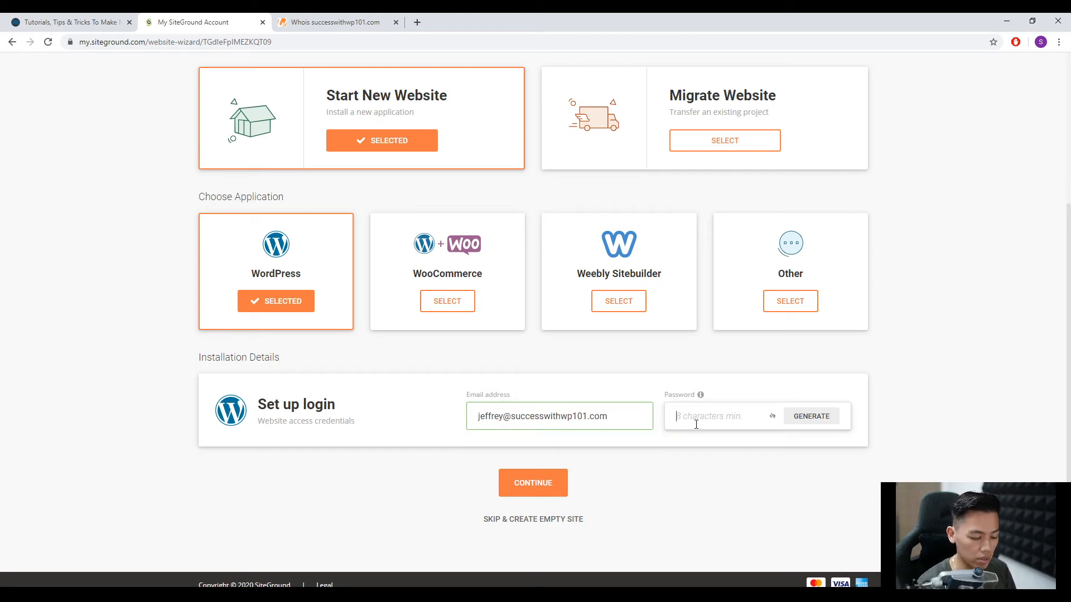
type("••••••••••")
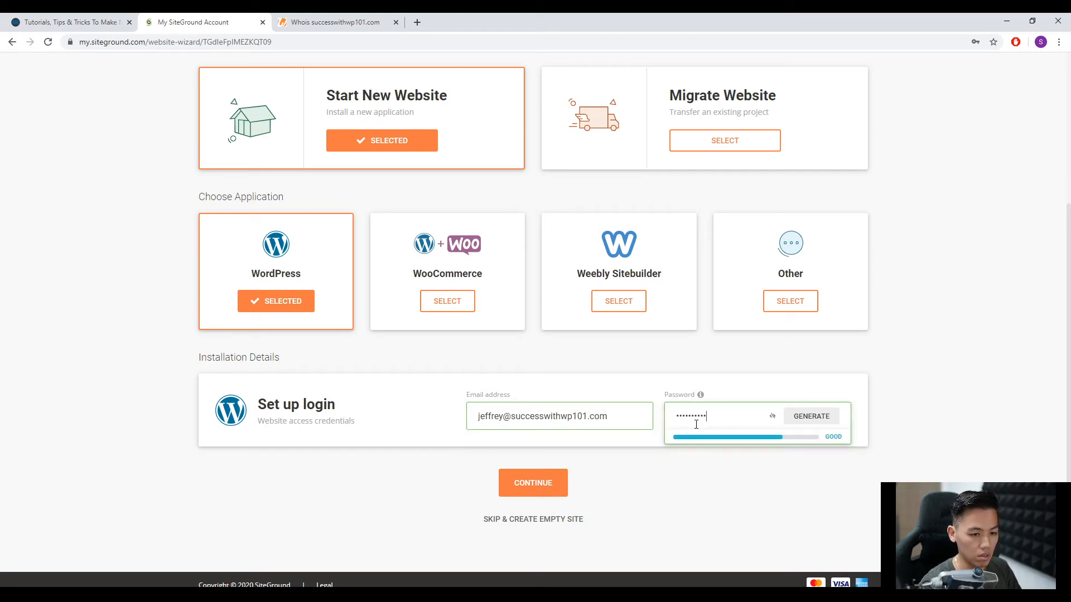
type("•")
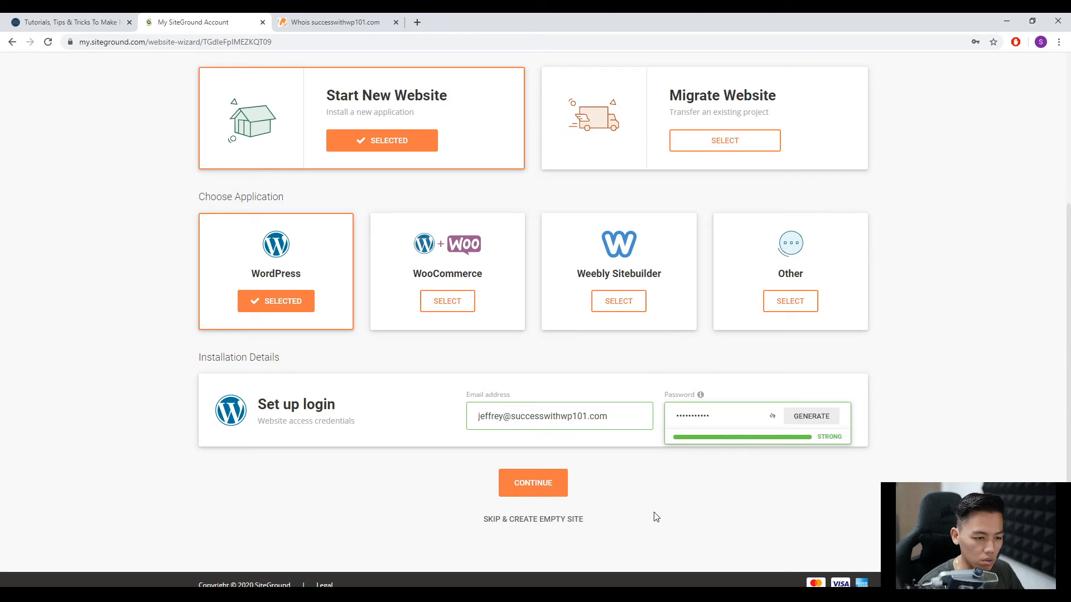
left_click(548, 495)
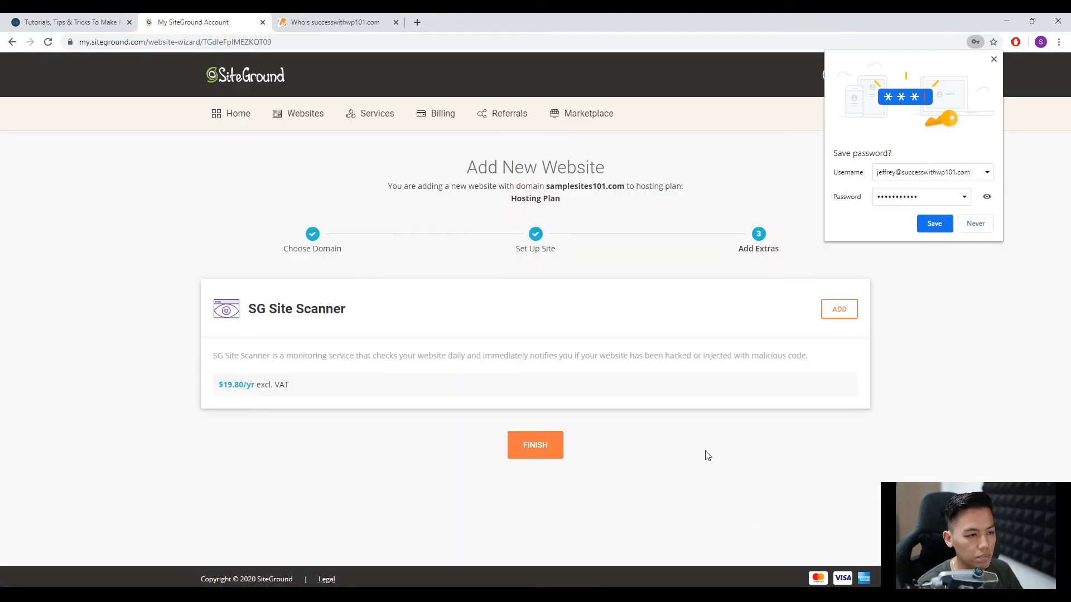
left_click(994, 59)
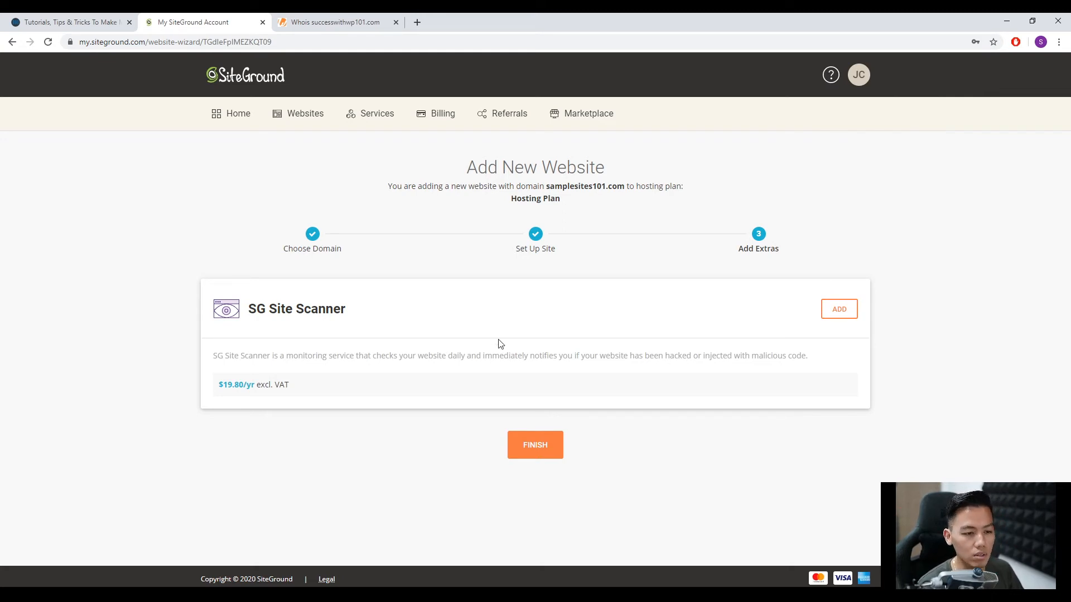
Finish the website setup without adding SG Site Scanner and open Site Tools for samplesites101.com.
left_click(548, 454)
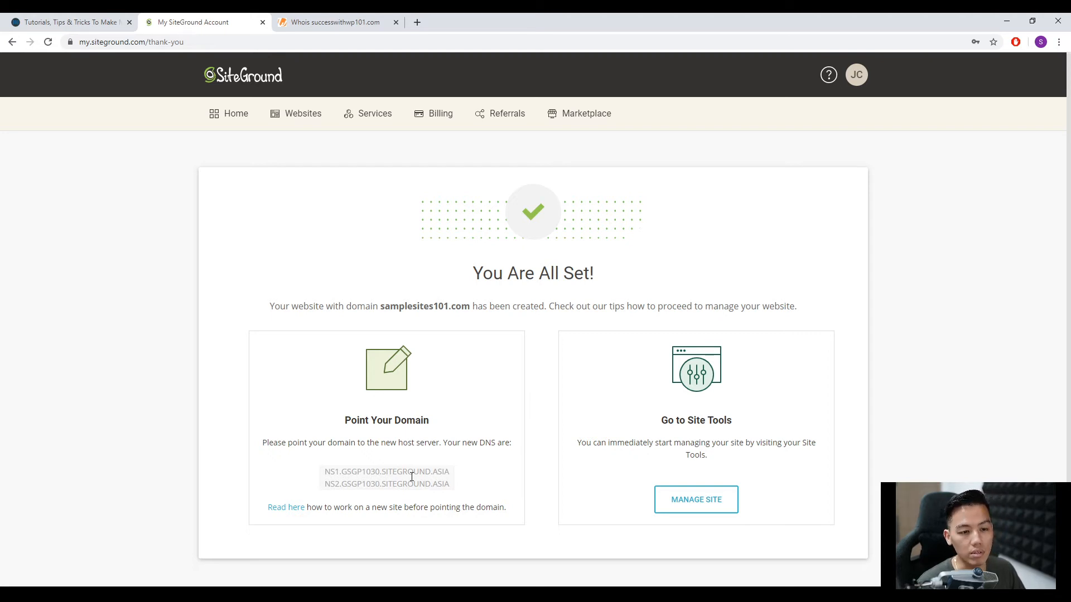
scroll(540, 484, "down", 1)
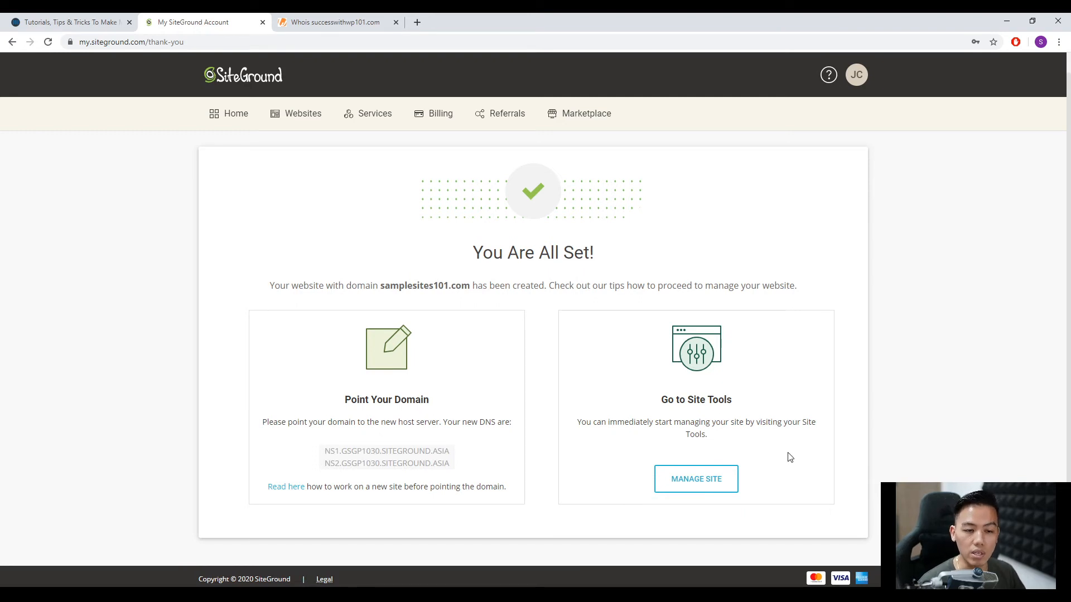
left_click(701, 485)
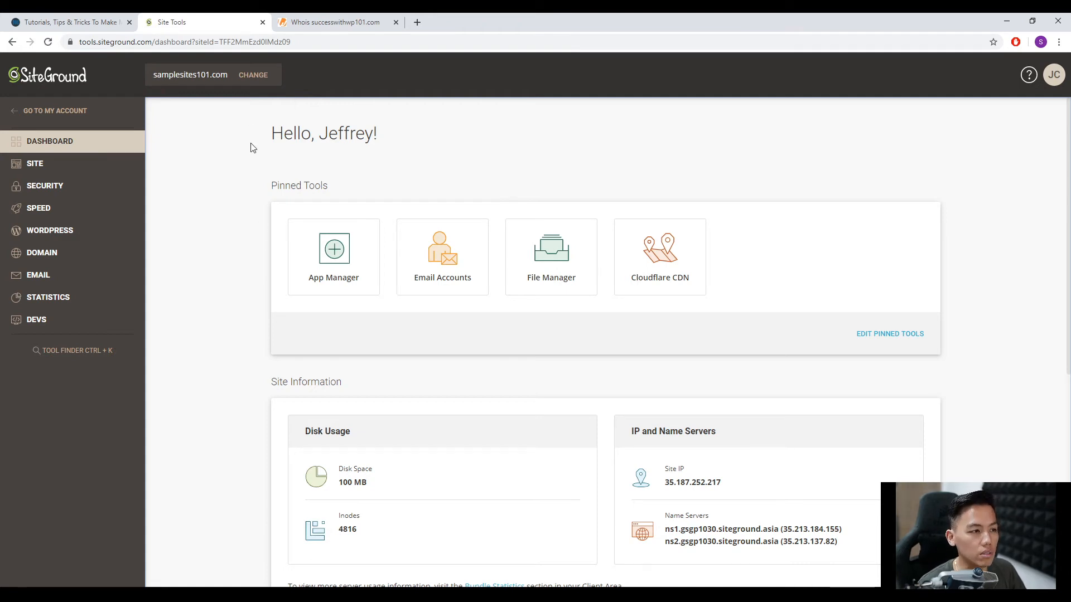
Visit samplesites101.com in a new browser tab to view the newly installed WordPress site.
left_click(418, 22)
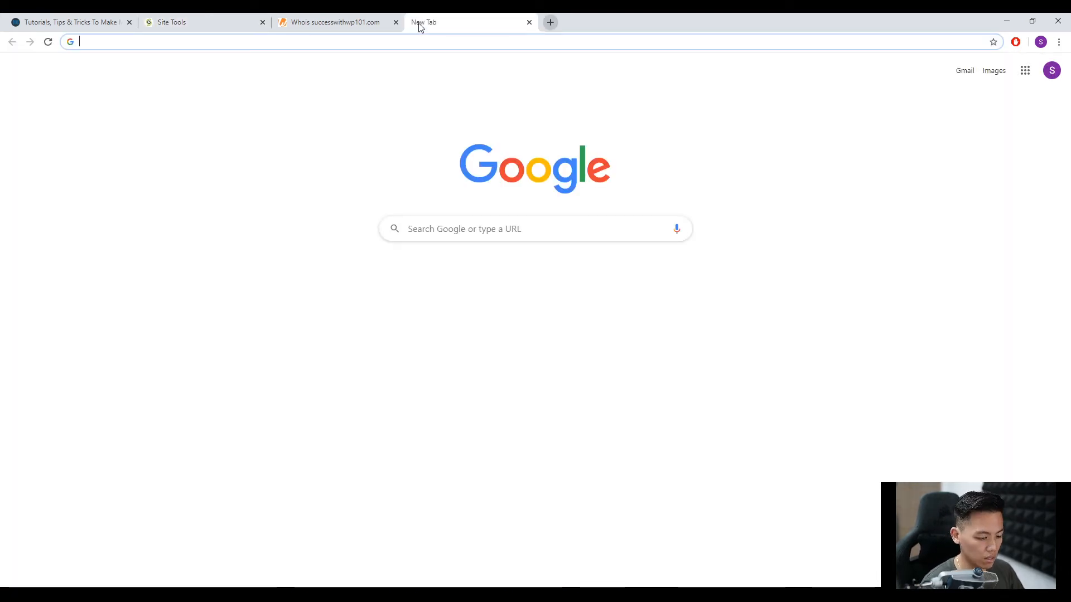
type("samplesites101.com")
key("Return")
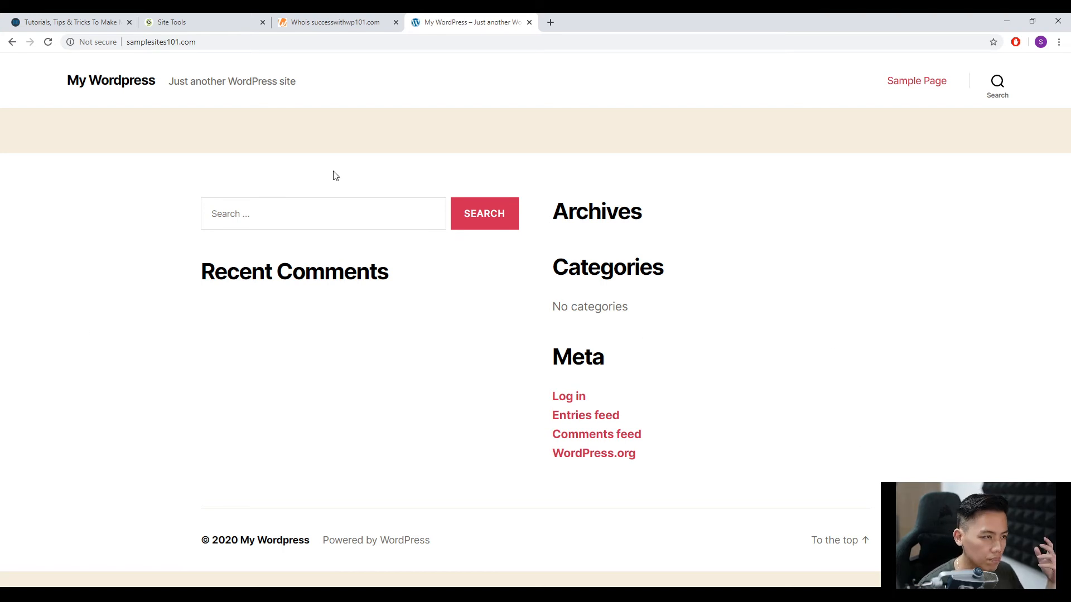
Open the SSL Manager for samplesites101.com in Site Tools and check its certificate against the connection security of the live site.
left_click(200, 26)
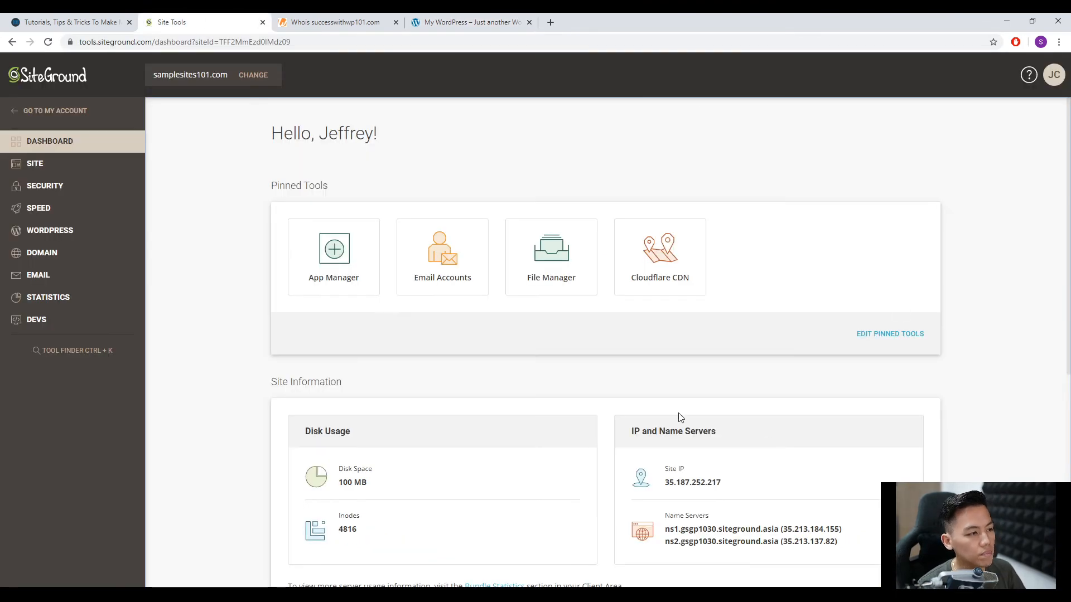
left_click(67, 189)
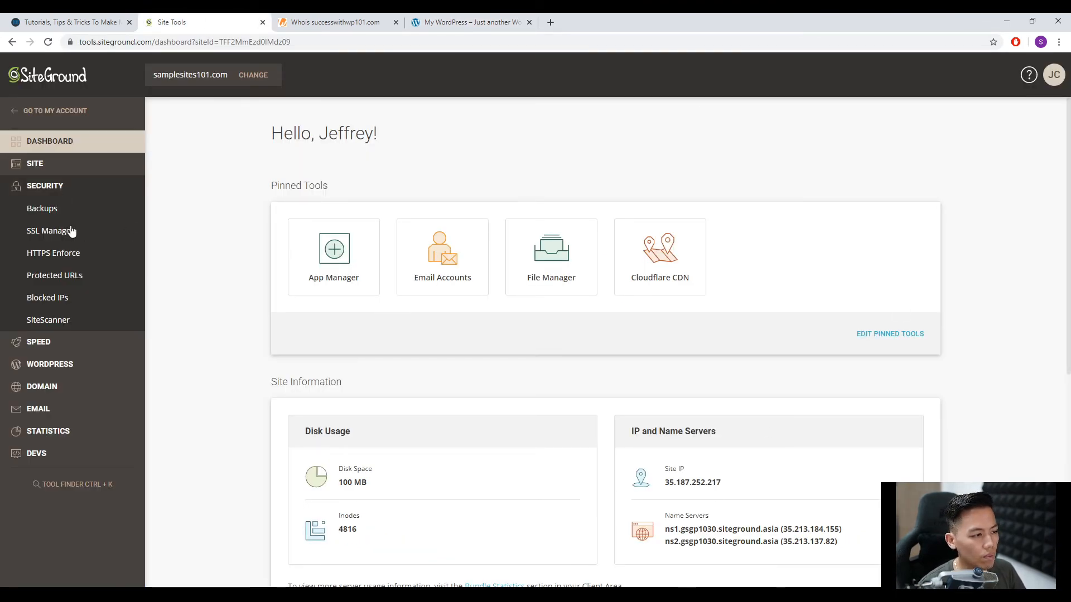
left_click(51, 231)
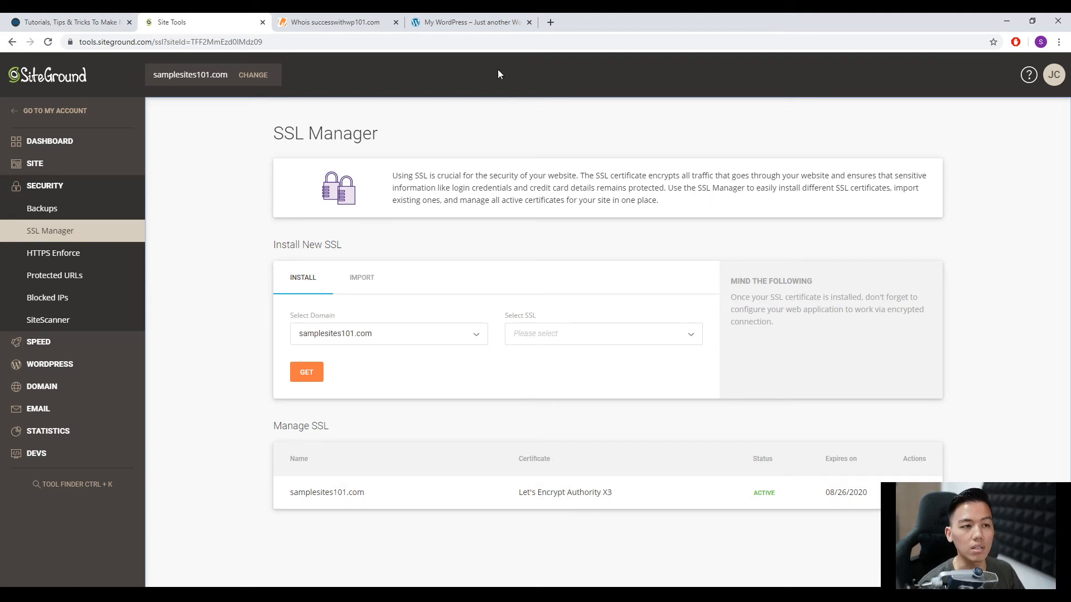
left_click(469, 22)
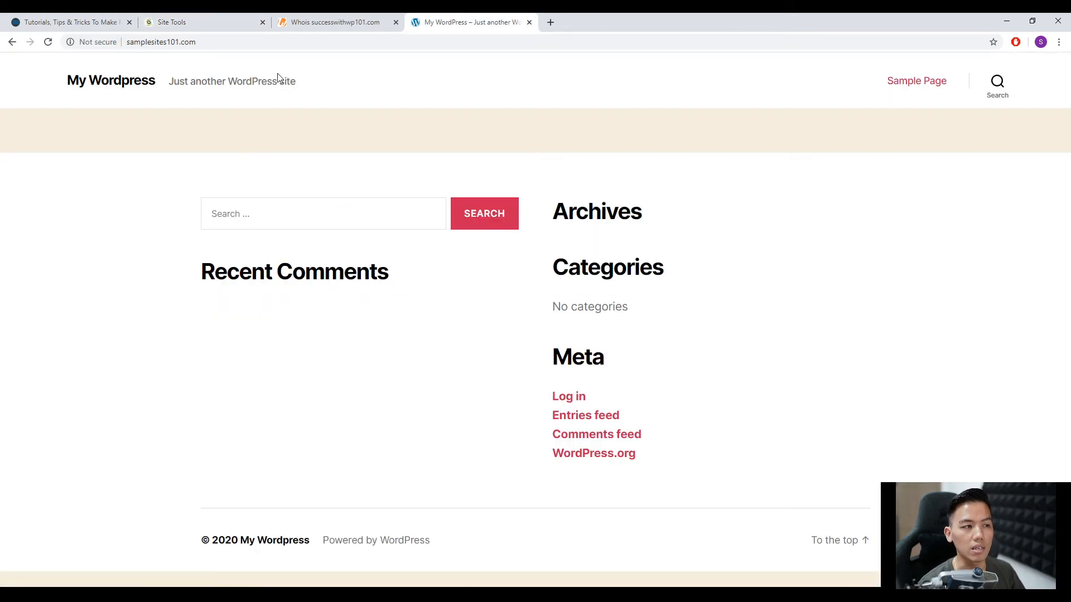
left_click(213, 24)
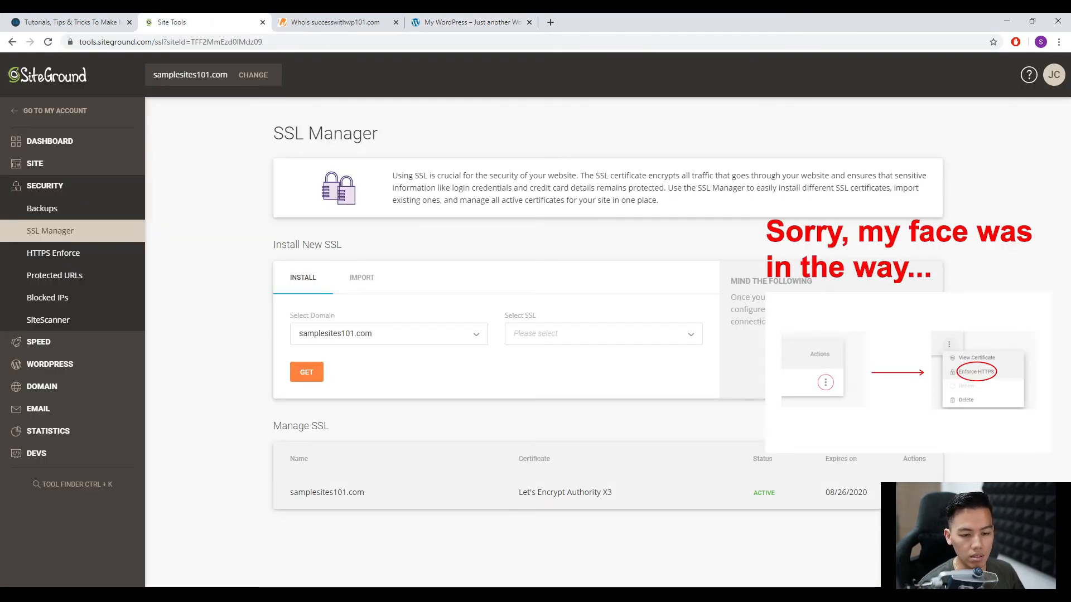
Turn on HTTPS Enforce for samplesites101.com and reload the live site.
left_click(53, 253)
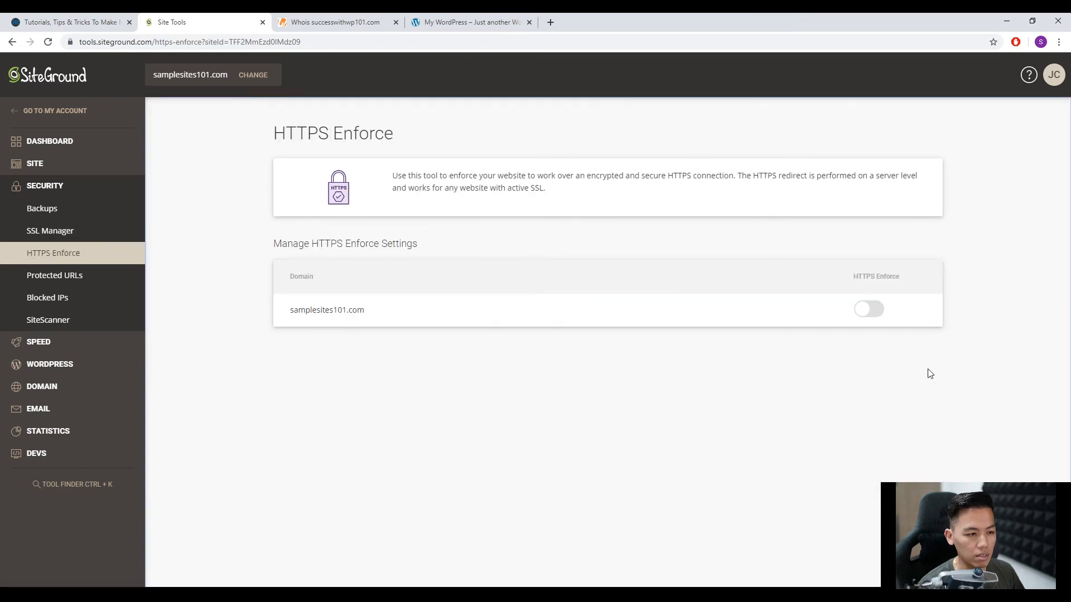
left_click(875, 316)
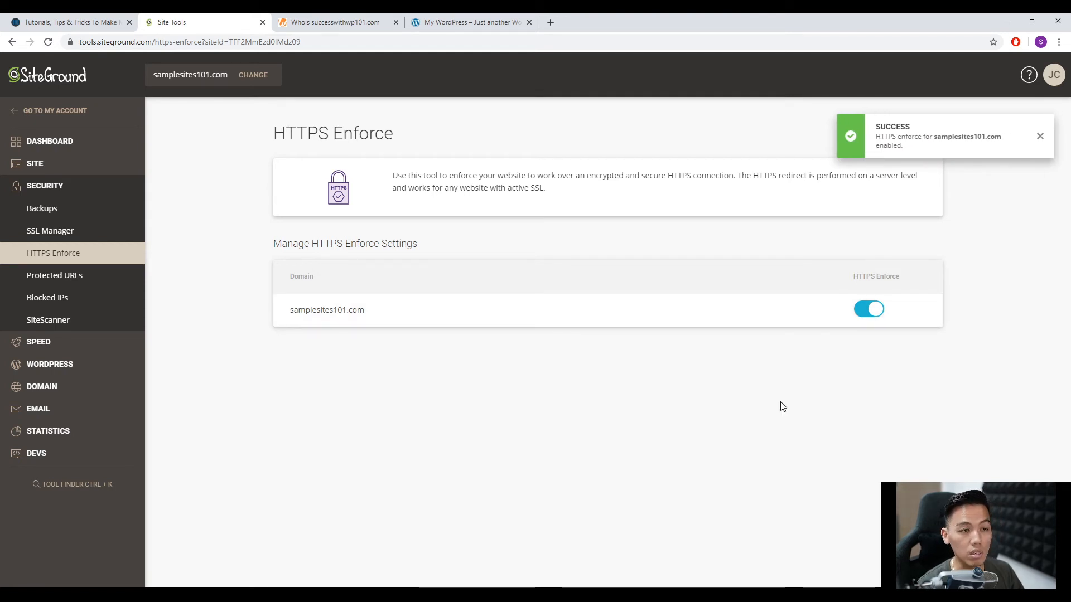
left_click(463, 23)
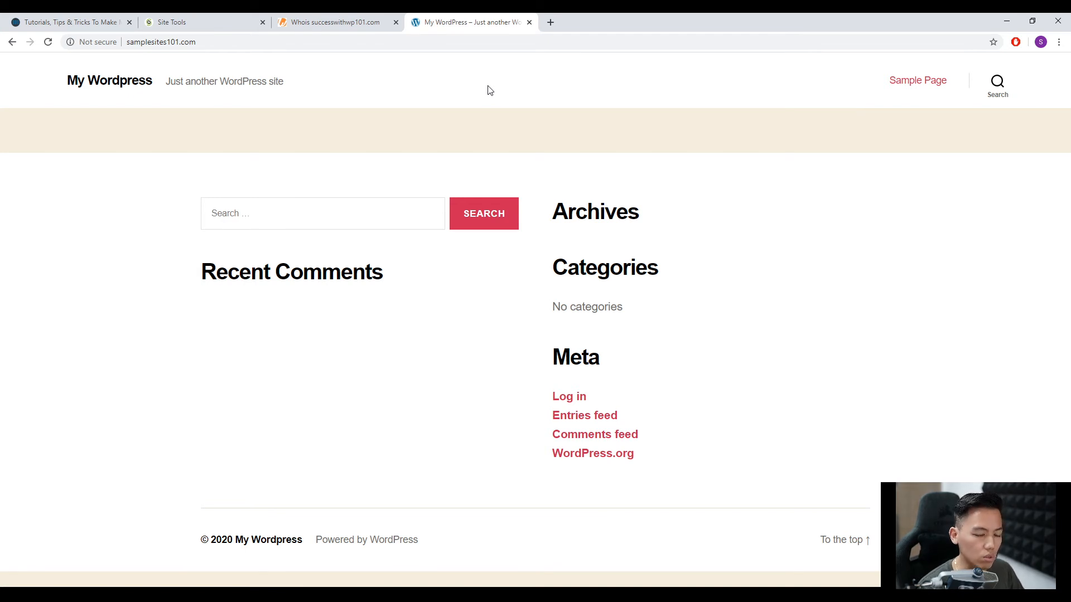
key("F5")
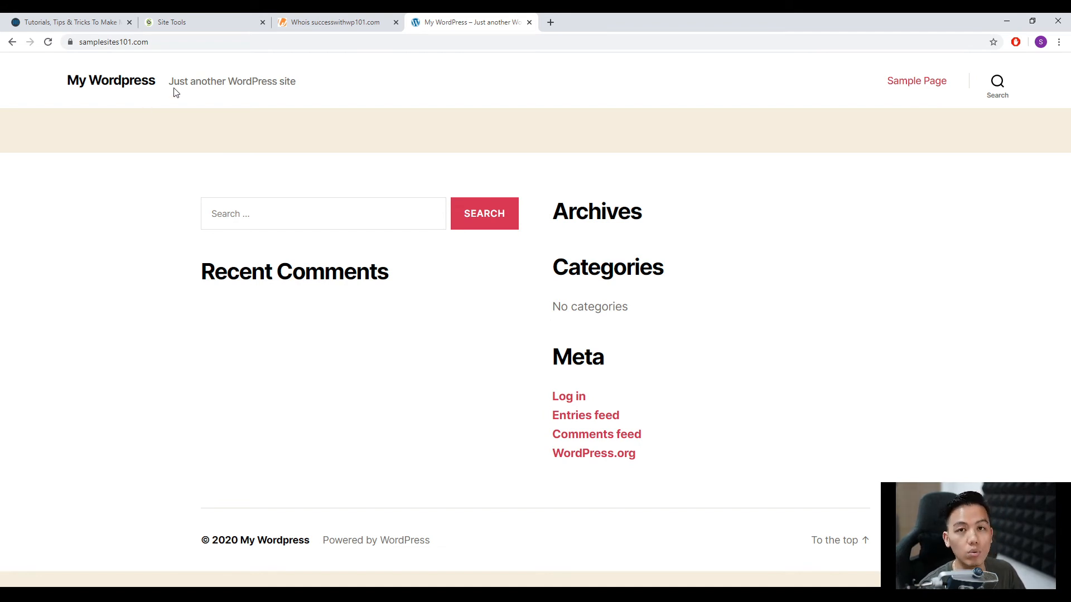
Go to the WordPress admin login page at samplesites101.com/wp-admin.
left_click(203, 46)
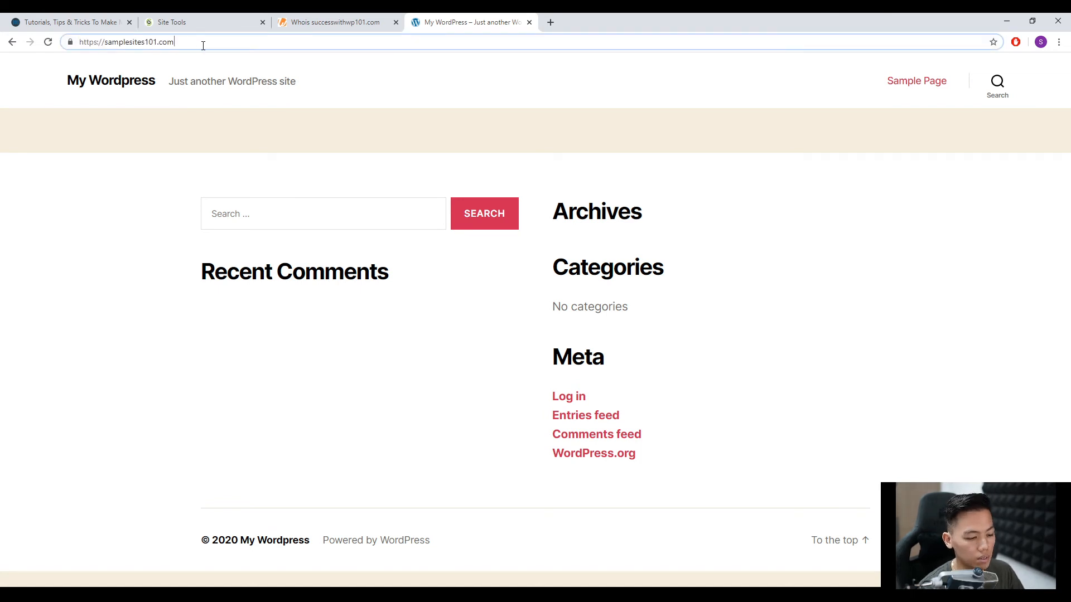
type("/w")
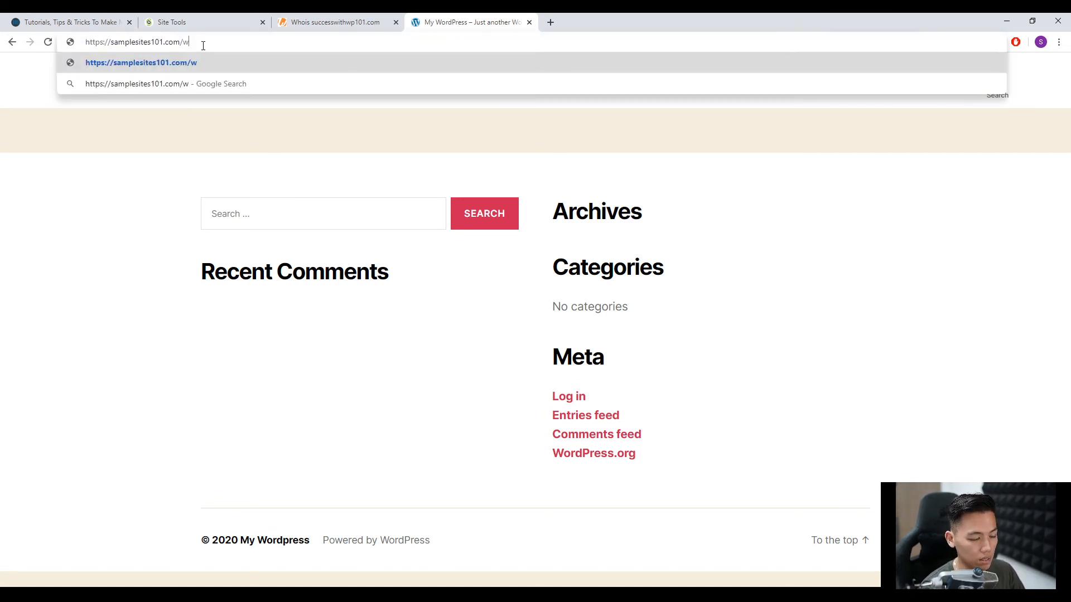
type("p-admin")
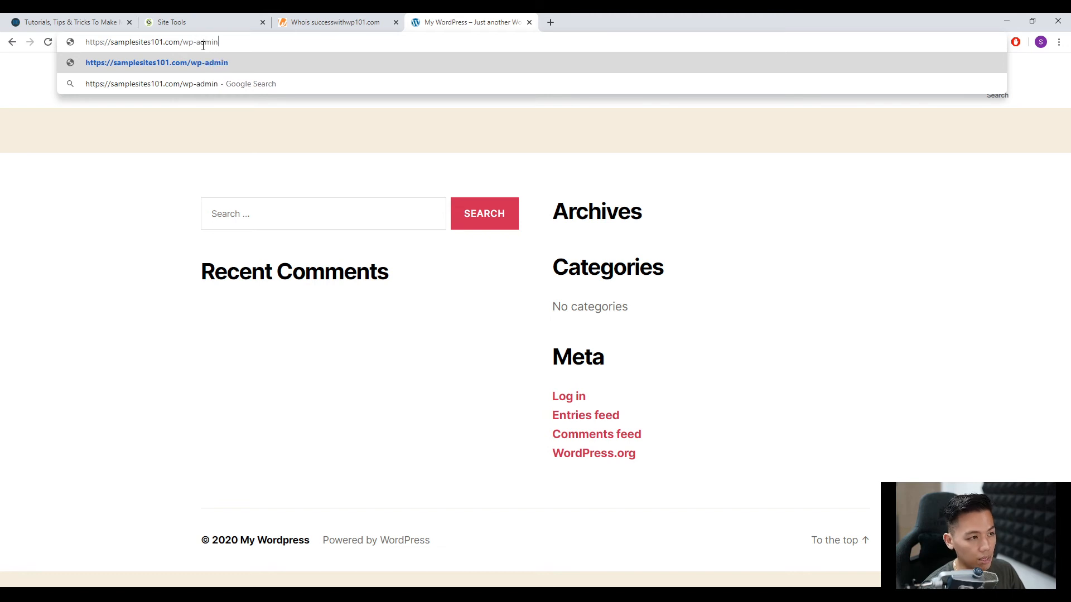
key("Return")
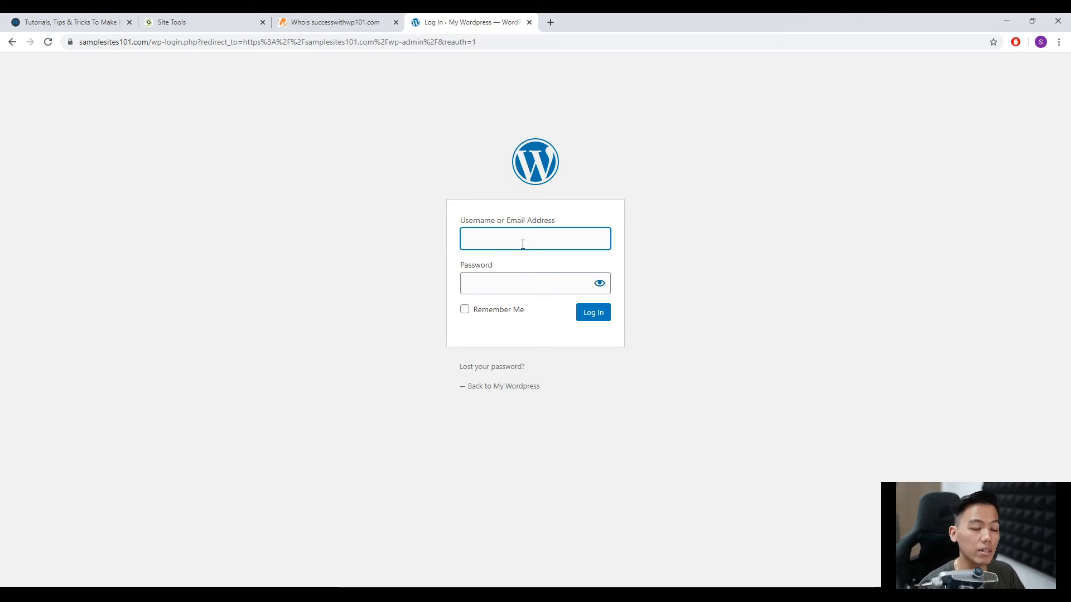
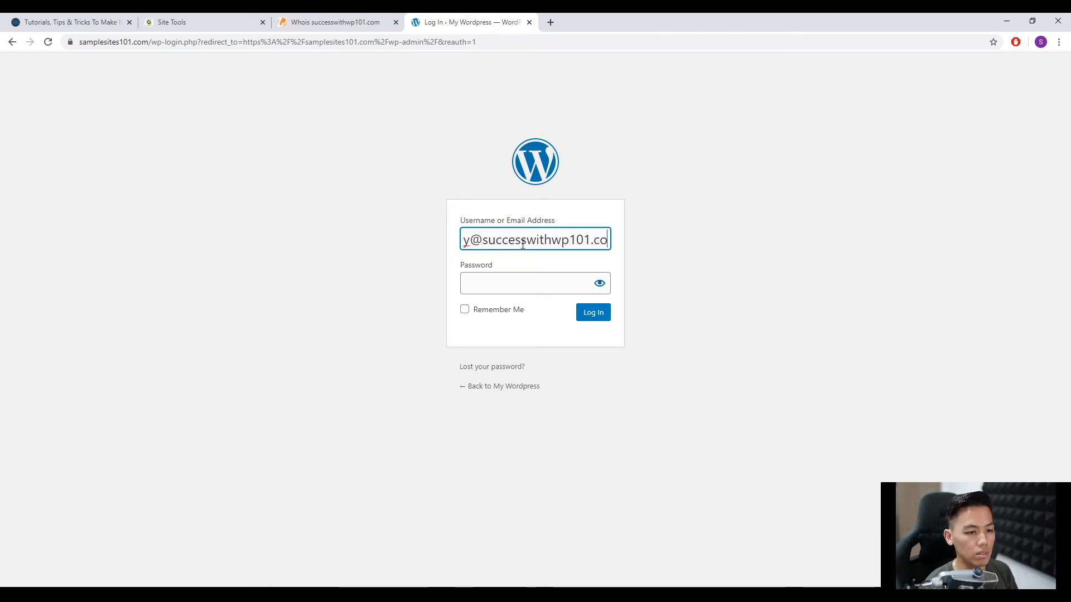
Log in to WordPress with the email address and password, using Remember Me, and dismiss the offer to save the password.
key("Tab")
type("•••••••••")
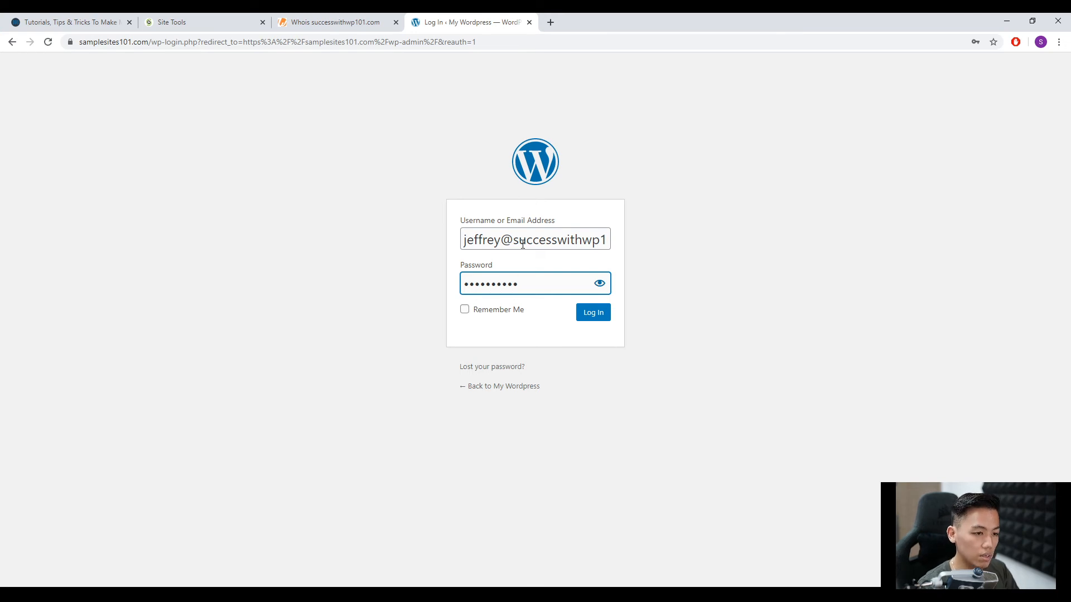
left_click(498, 311)
left_click(602, 316)
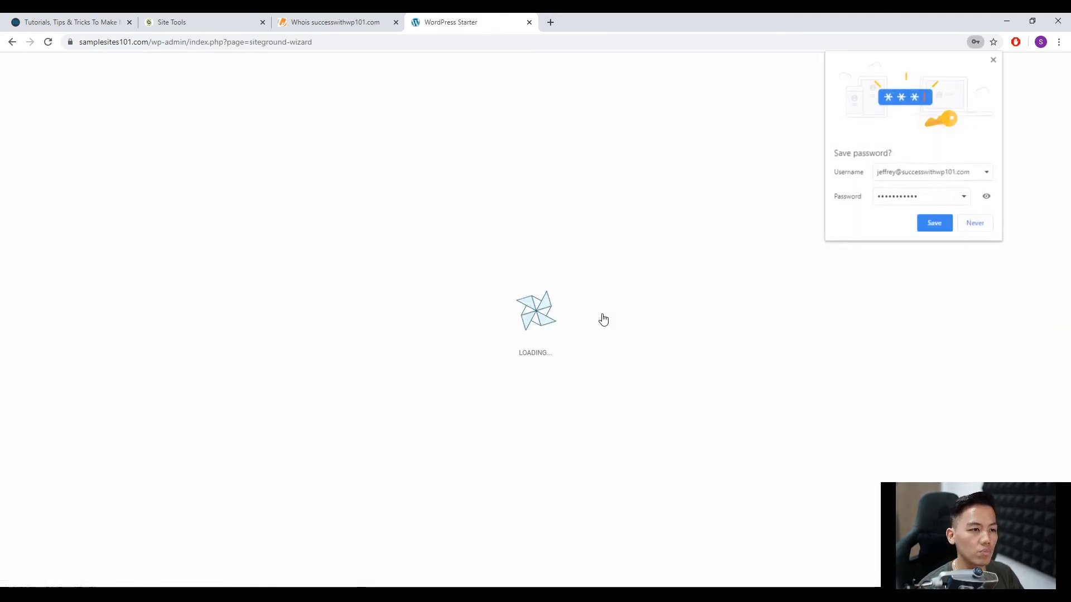
left_click(993, 59)
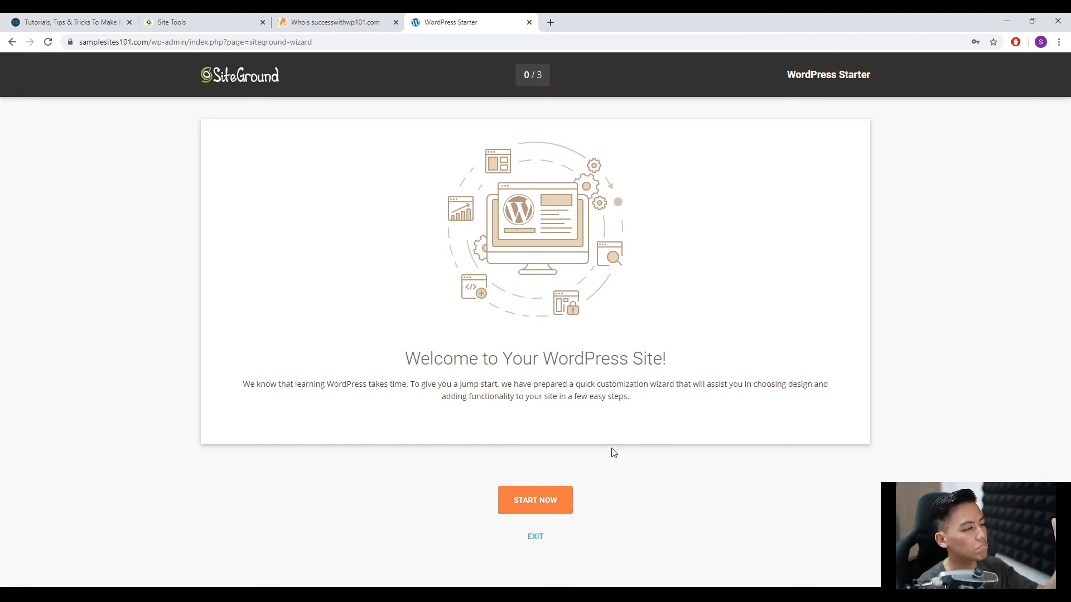
Start the WordPress Starter wizard, browse the available designs and continue with the Twenty Seventeen theme.
left_click(535, 500)
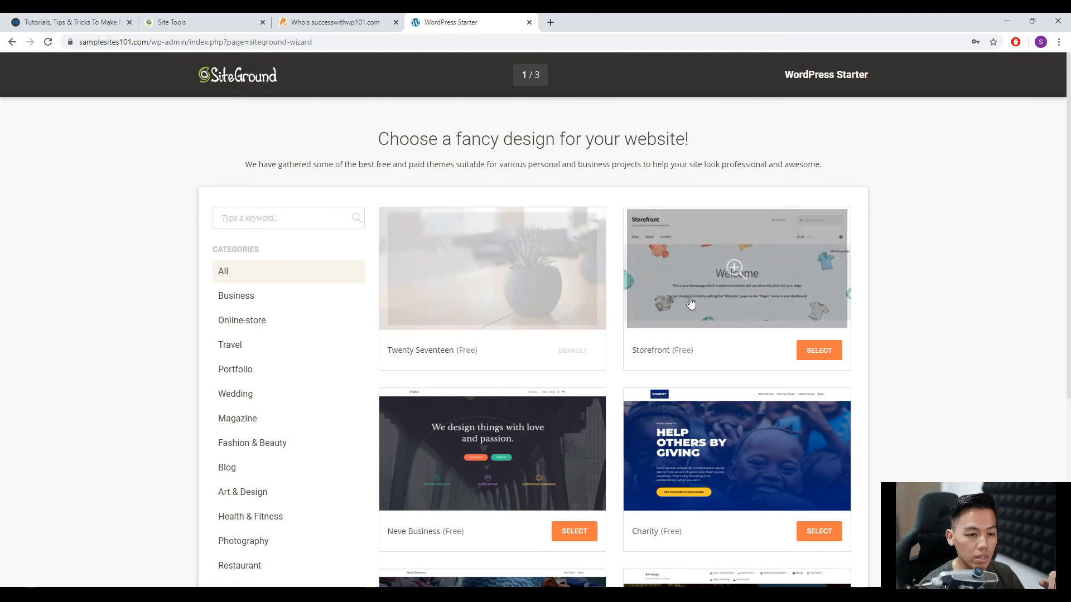
scroll(648, 328, "down", 2)
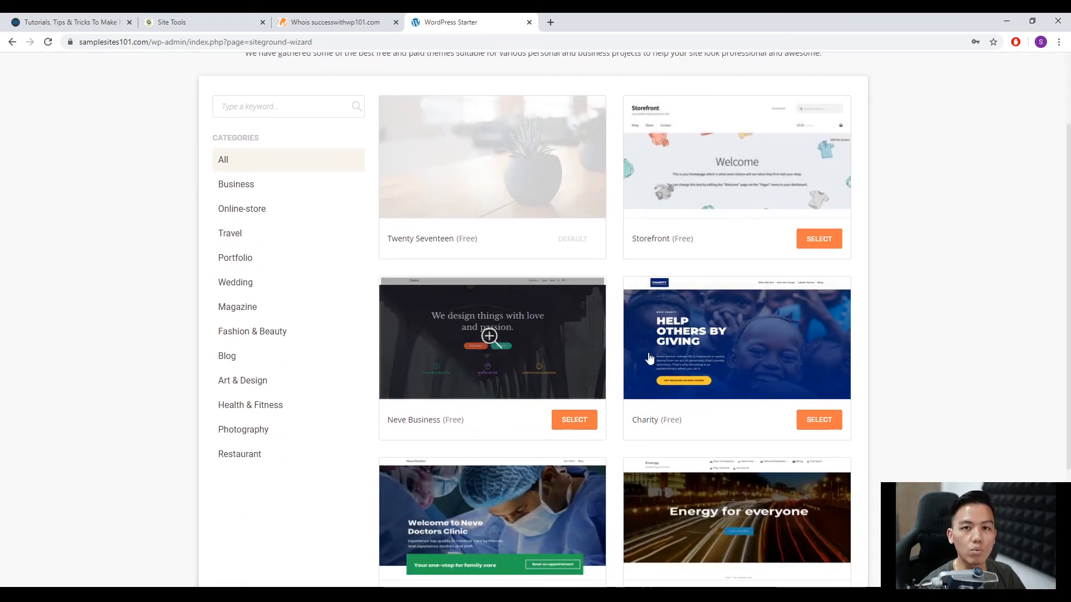
scroll(559, 373, "down", 5)
scroll(719, 354, "down", 8)
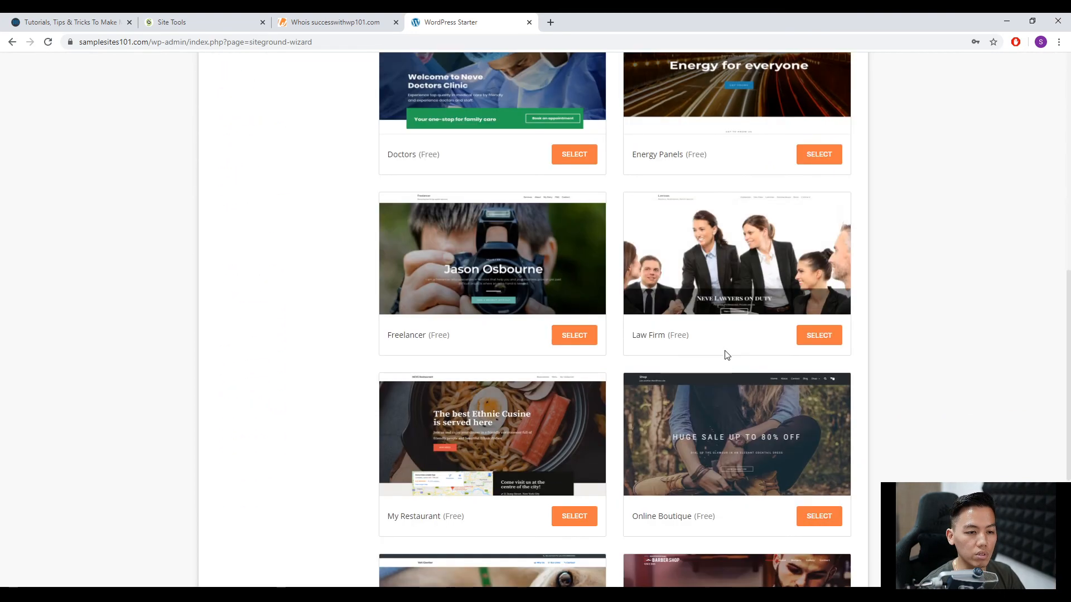
scroll(725, 370, "up", 7)
scroll(683, 422, "up", 8)
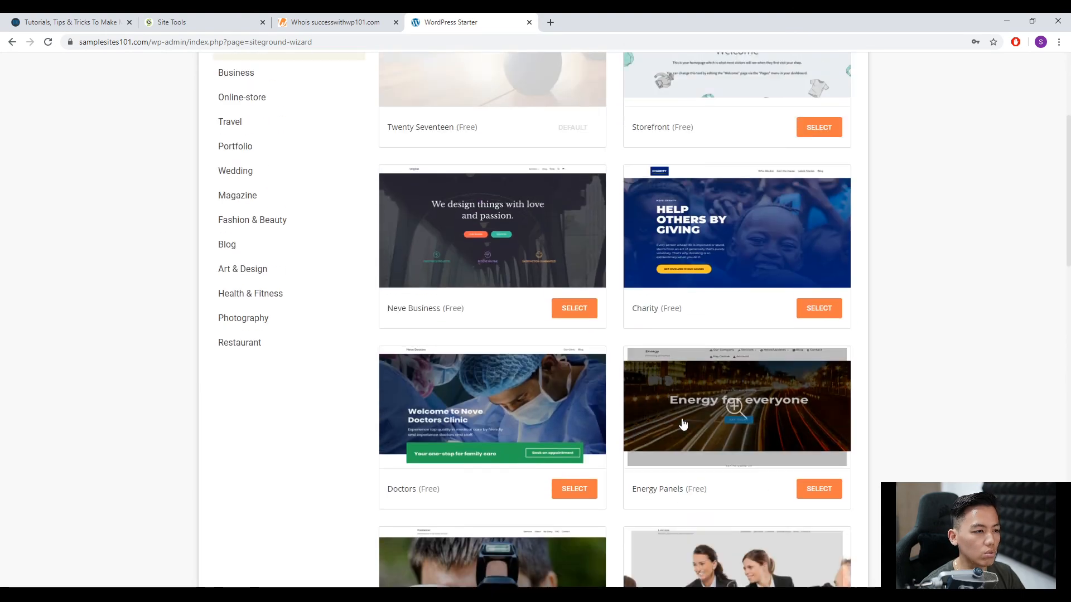
left_click(511, 286)
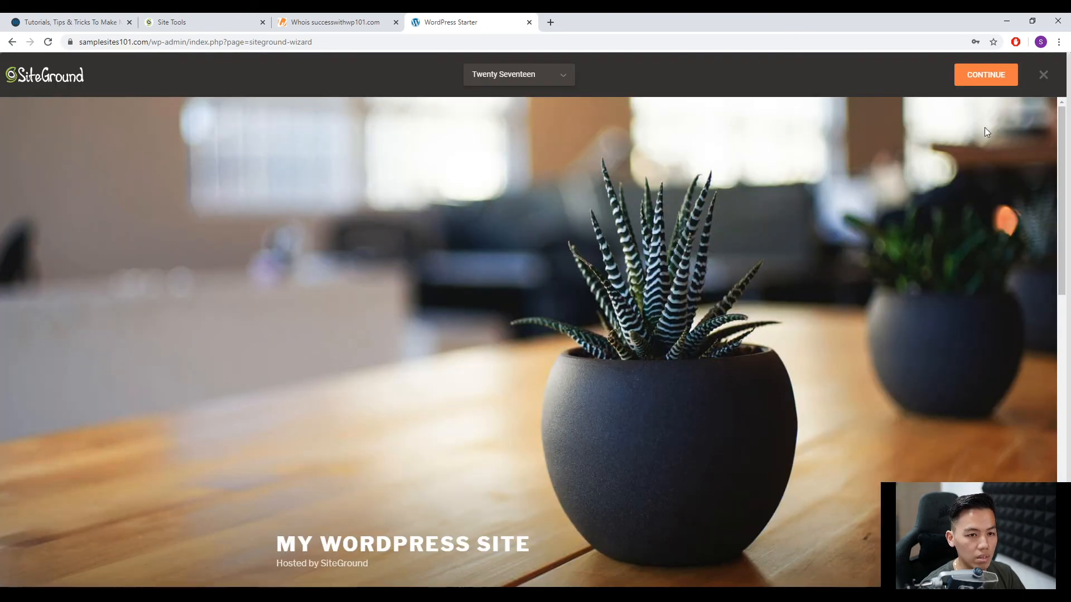
left_click(979, 76)
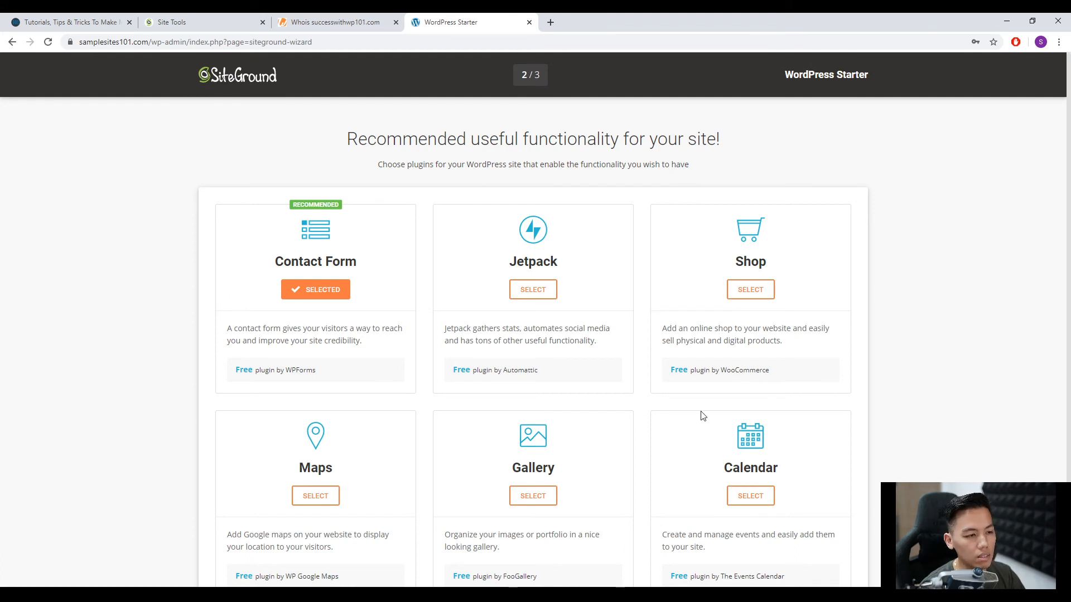
Deselect the recommended Contact Form plugin and review the other suggested plugins without selecting any.
left_click(340, 300)
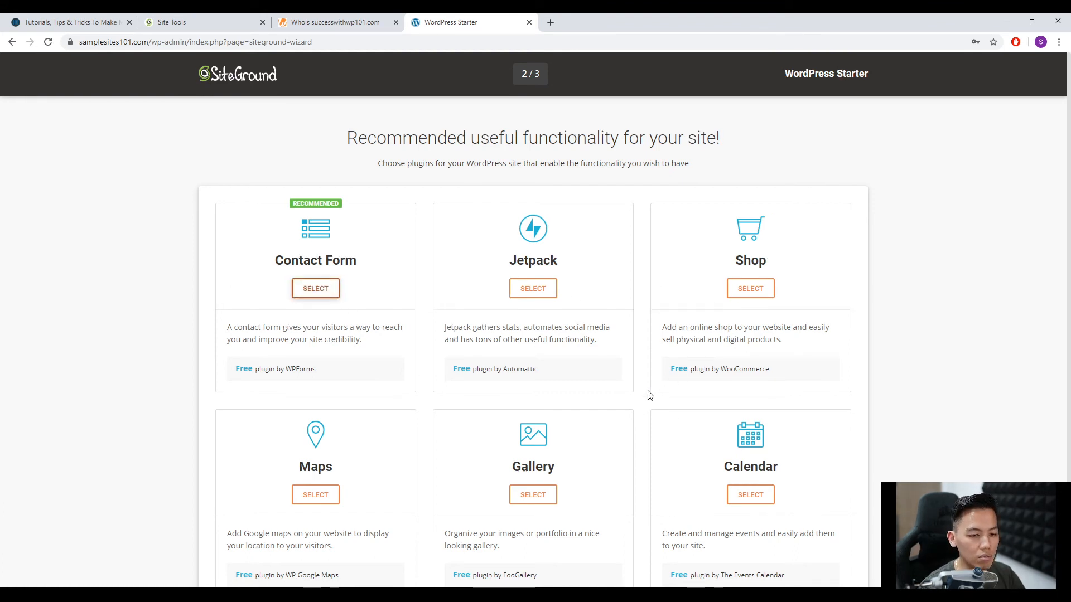
scroll(647, 394, "down", 3)
scroll(621, 402, "up", 2)
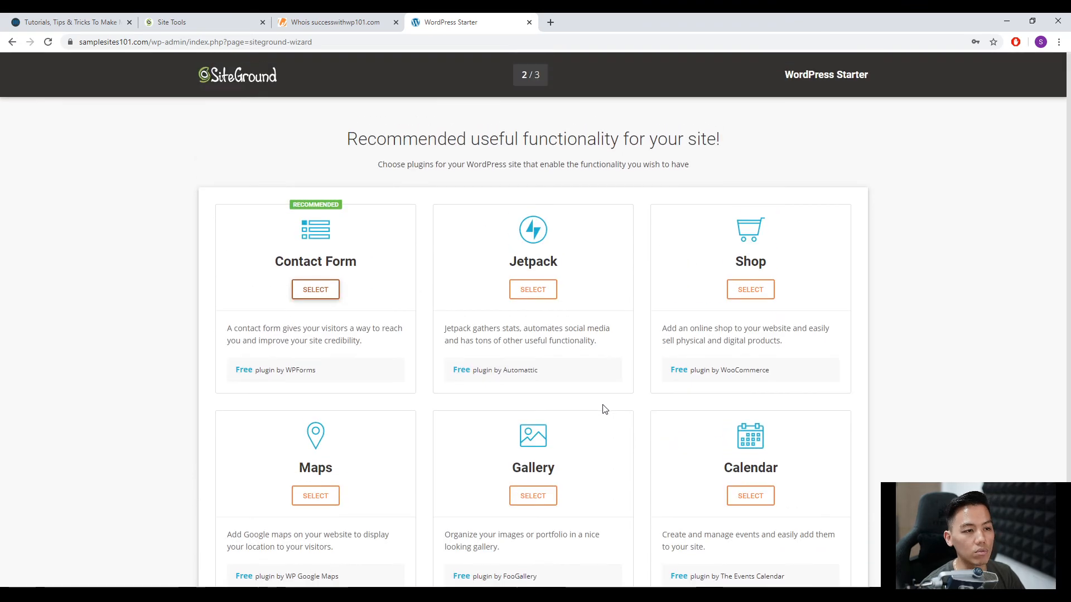
scroll(604, 406, "down", 2)
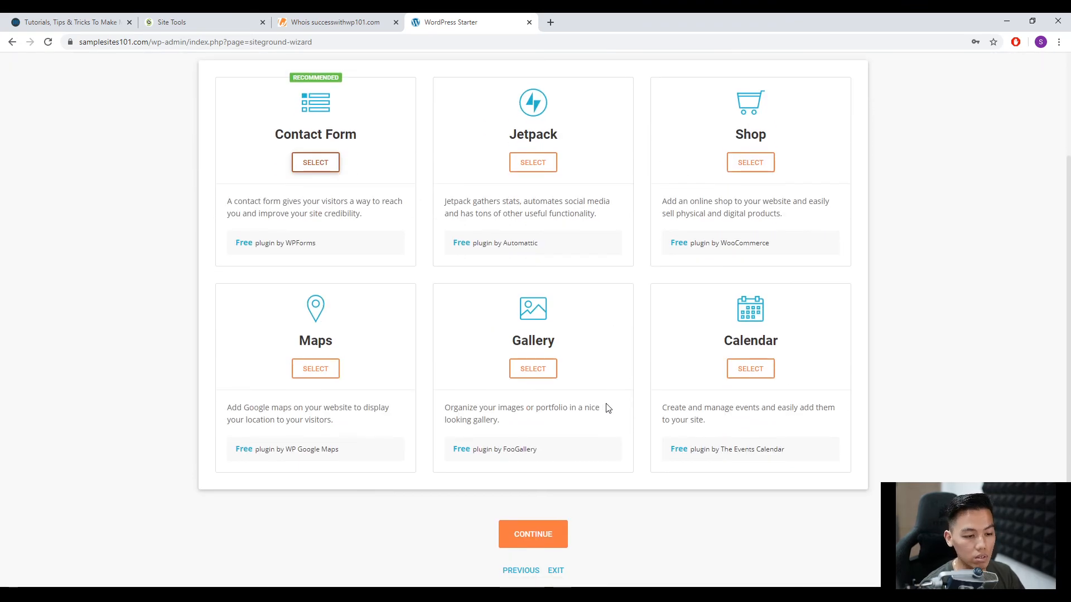
Complete the starter wizard without any marketing plugins and go to the WordPress dashboard.
left_click(544, 535)
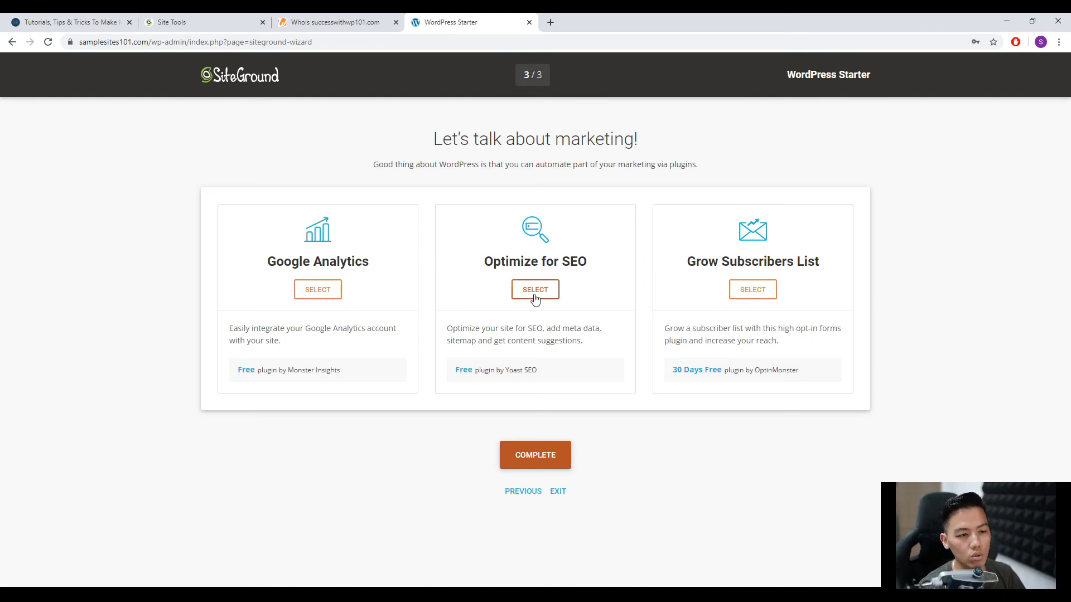
left_click(540, 449)
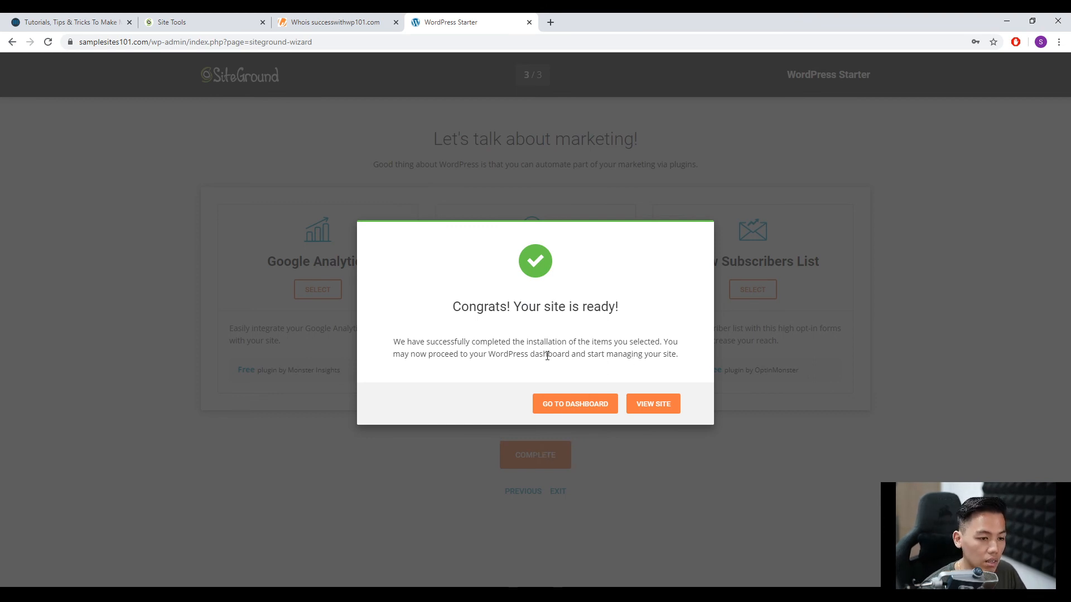
left_click(580, 410)
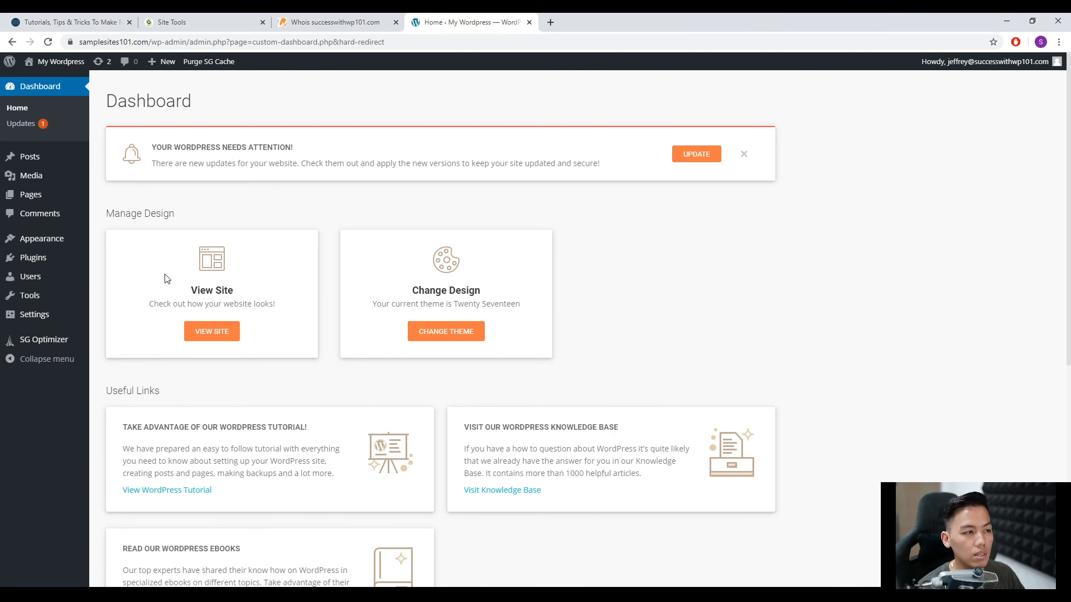
Open the WordPress updates page from the dashboard and review the plugins and themes that have new versions.
mouse_move(53, 177)
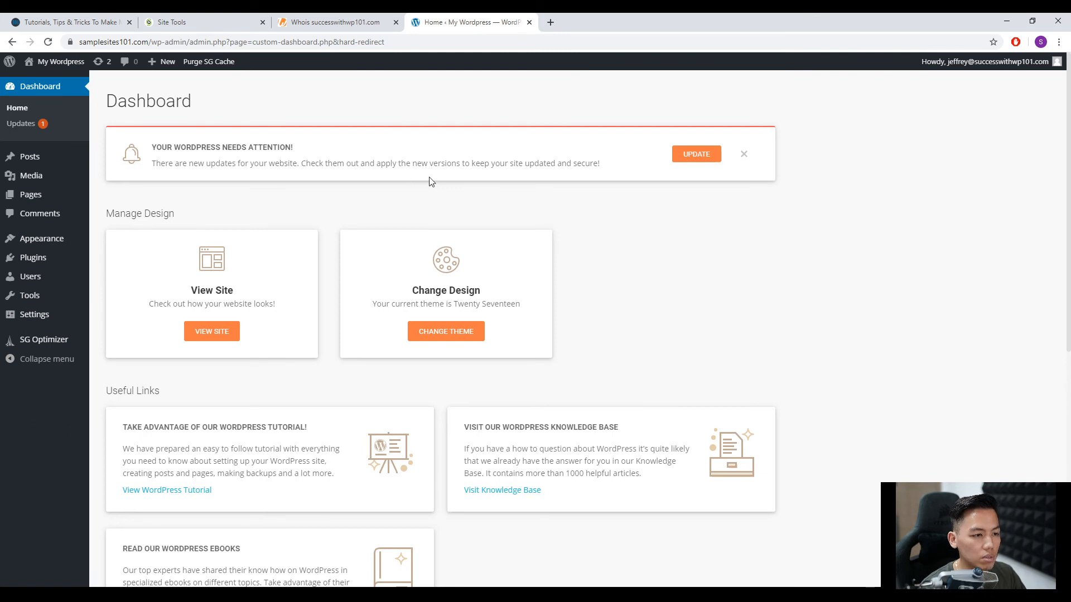
left_click(697, 162)
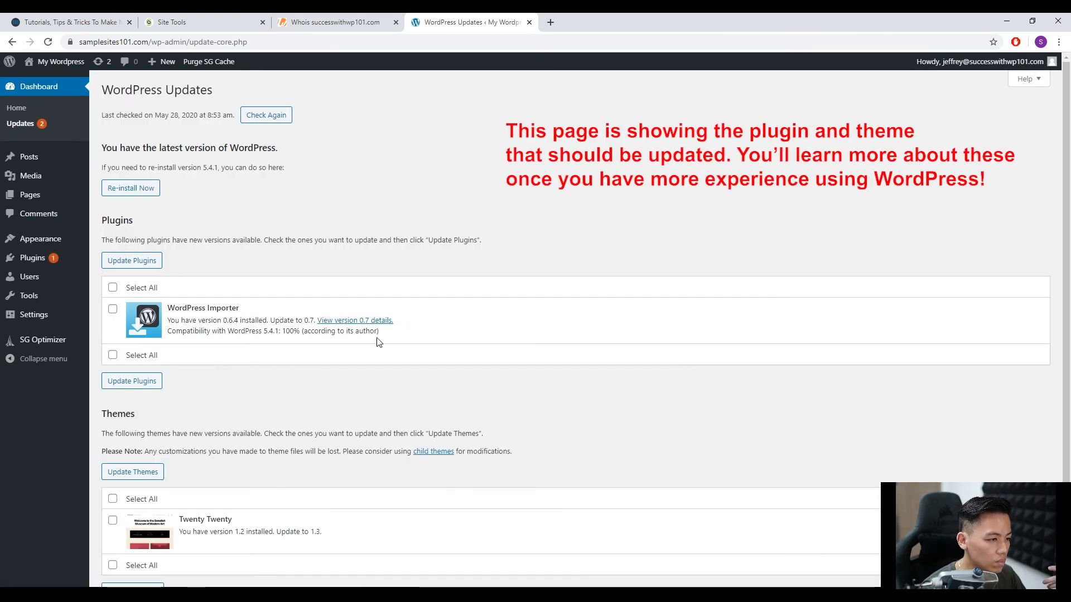
scroll(298, 370, "down", 1)
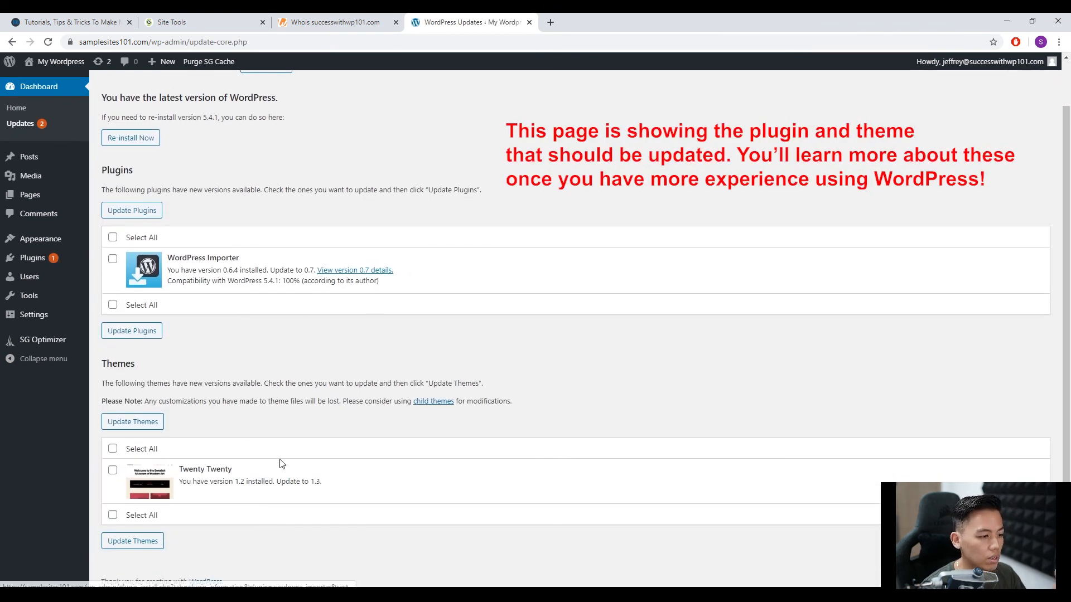
Return to the dashboard home, review its design, links and news sections, and open the list of installed plugins.
scroll(271, 439, "up", 1)
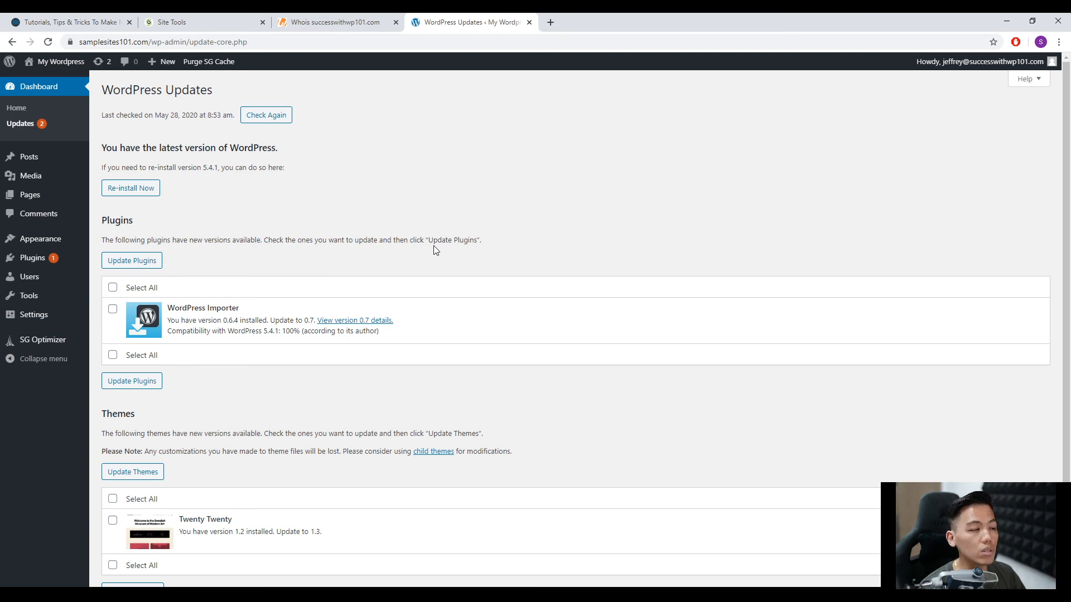
left_click(37, 91)
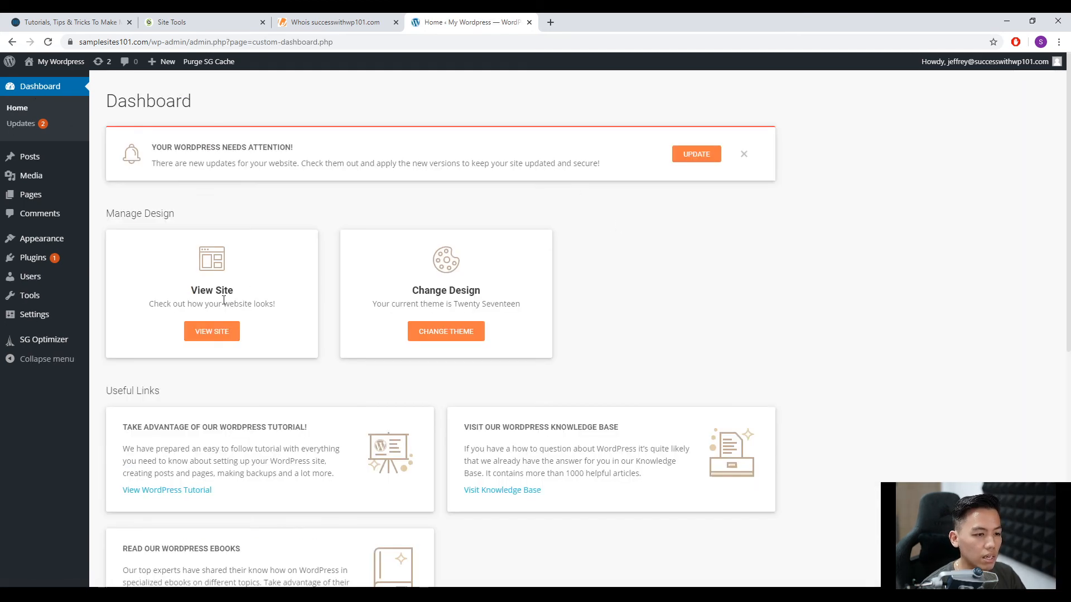
scroll(547, 370, "down", 7)
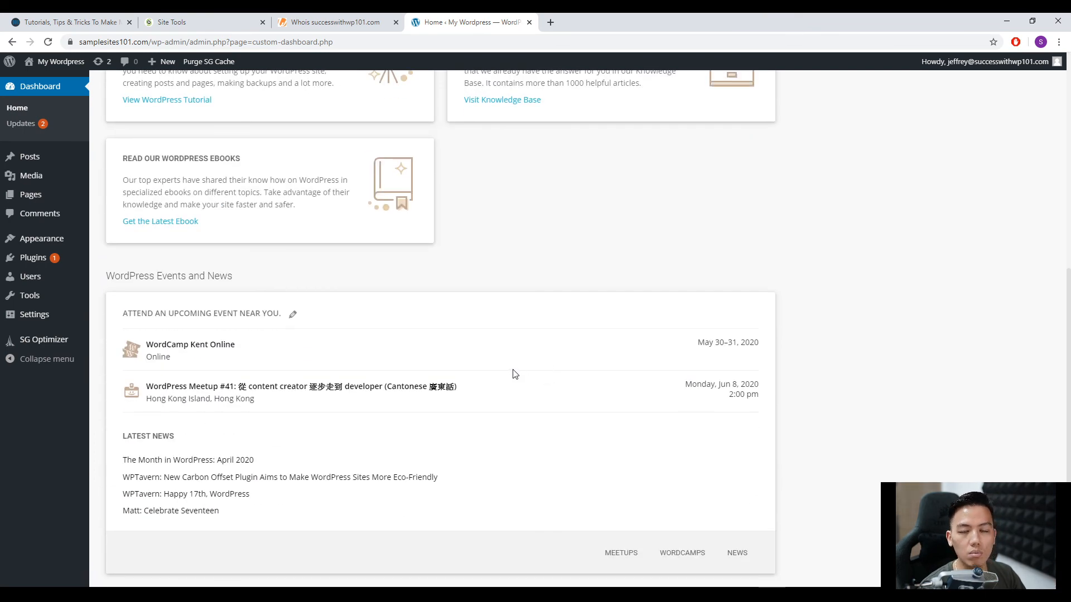
scroll(419, 402, "up", 7)
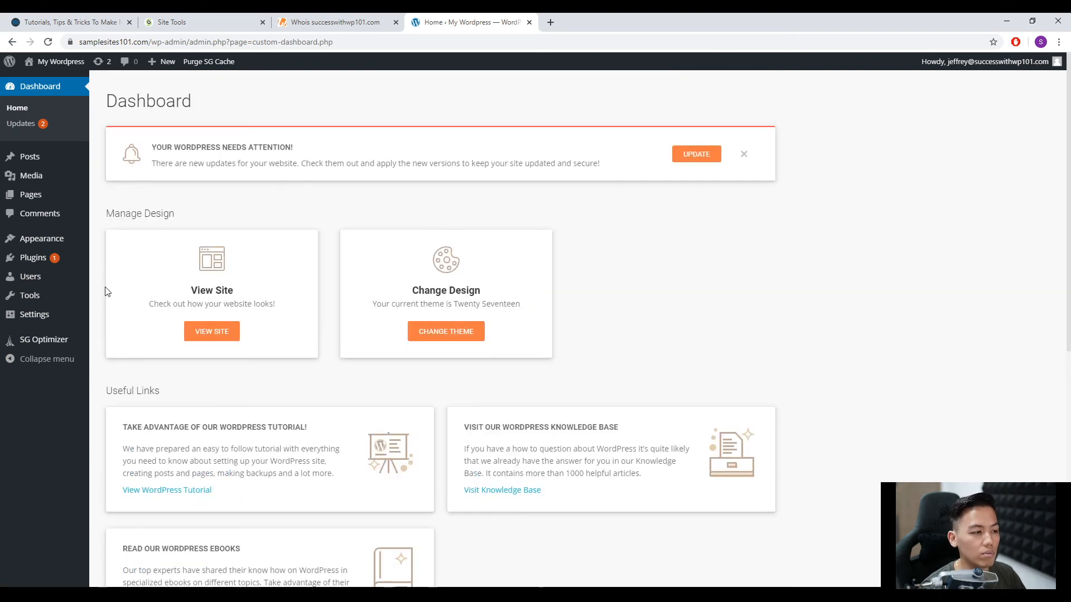
left_click(109, 259)
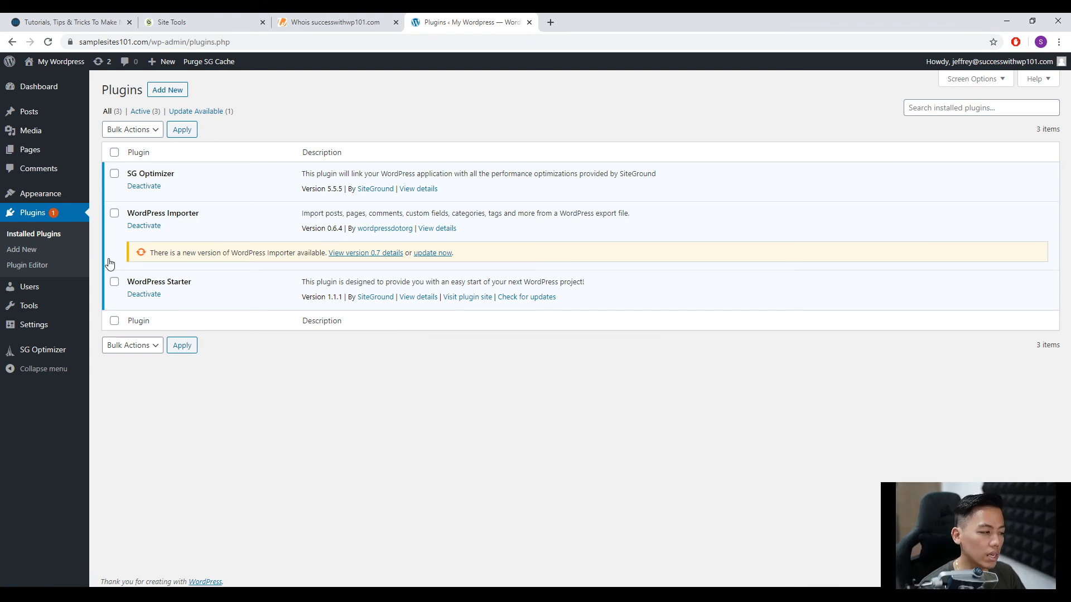
Open the list of all users and view the administrator's profile settings.
mouse_move(62, 288)
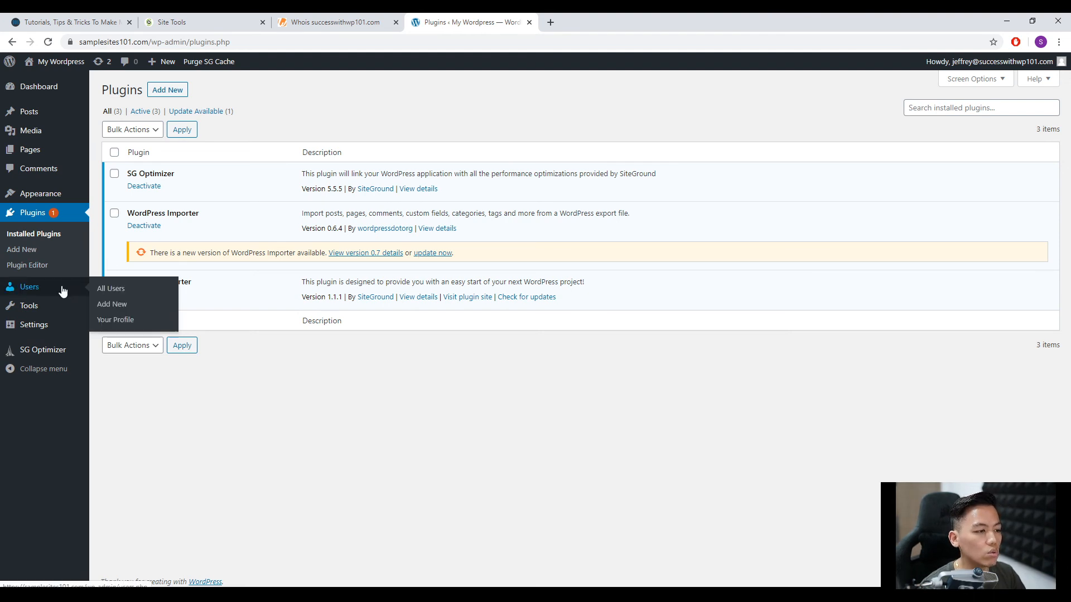
left_click(103, 286)
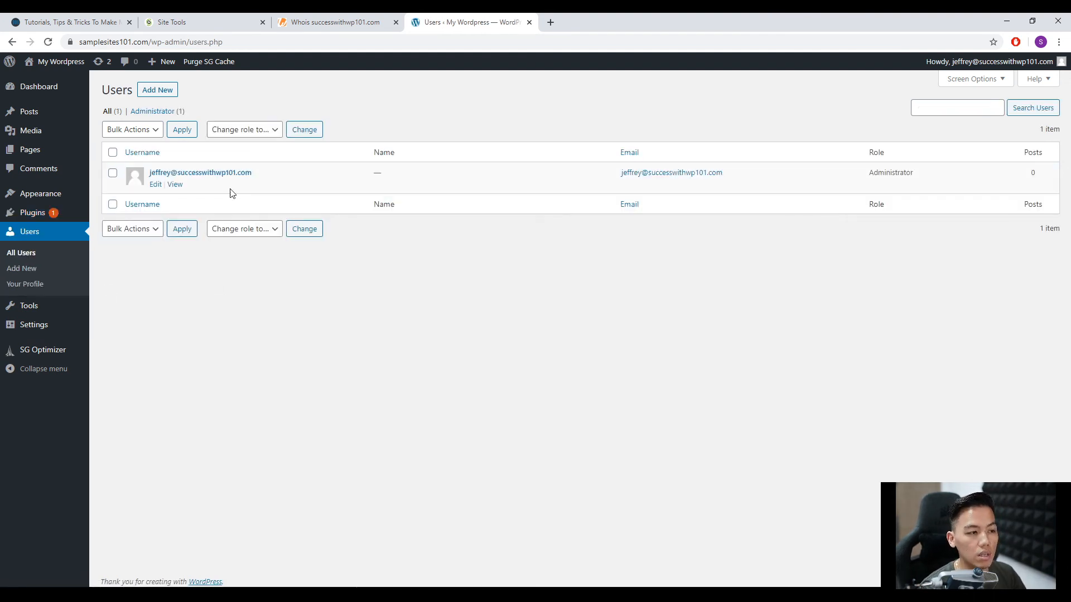
left_click(221, 175)
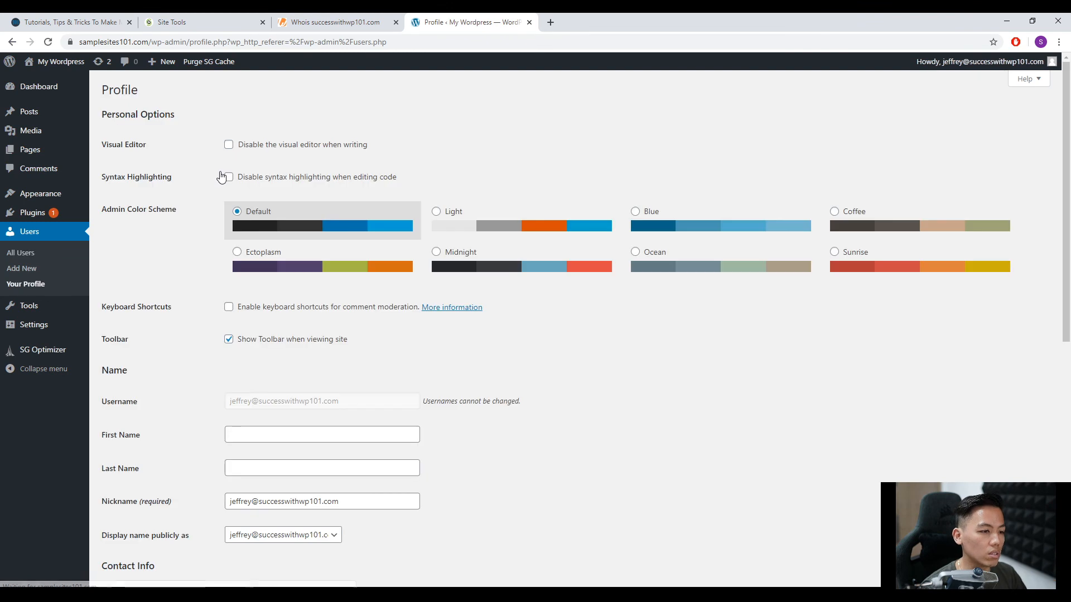
scroll(364, 368, "down", 1)
scroll(361, 364, "up", 1)
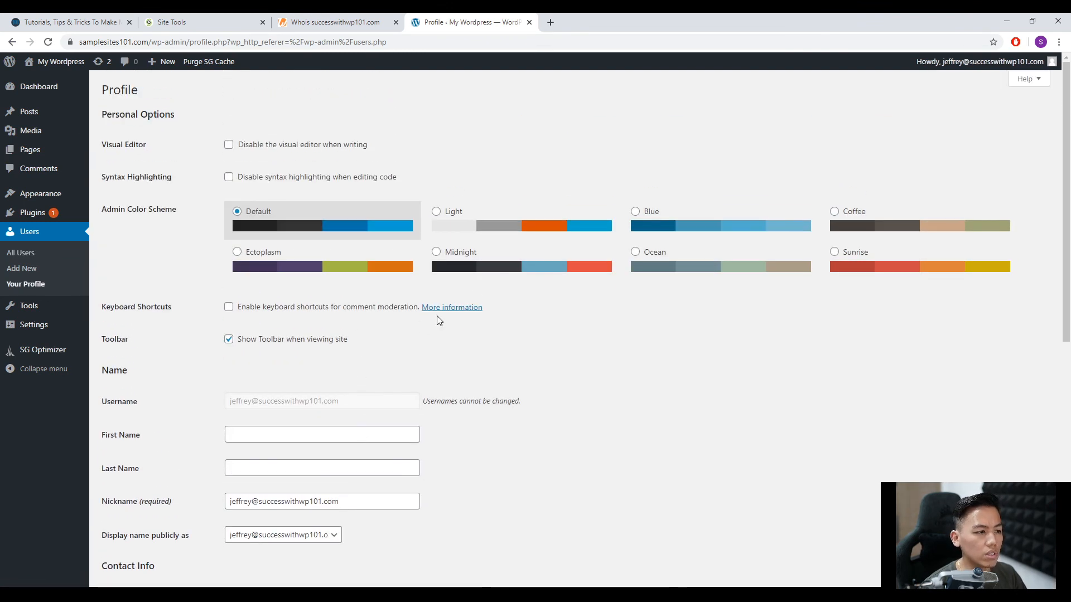
Try the Light, Blue and Coffee admin color schemes on the profile and restore the Default scheme.
left_click(446, 214)
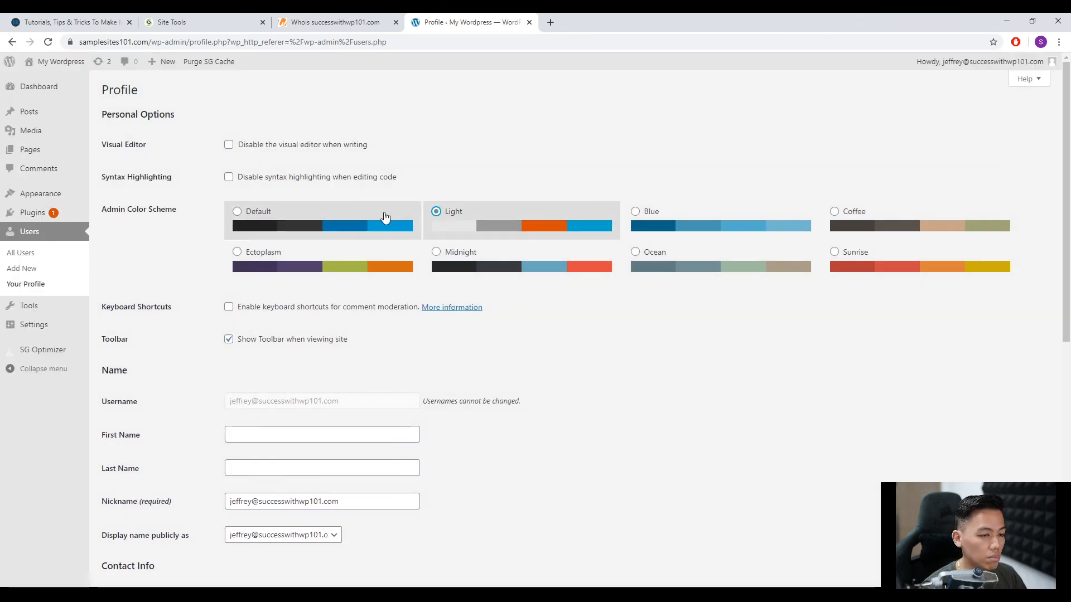
left_click(646, 218)
left_click(842, 220)
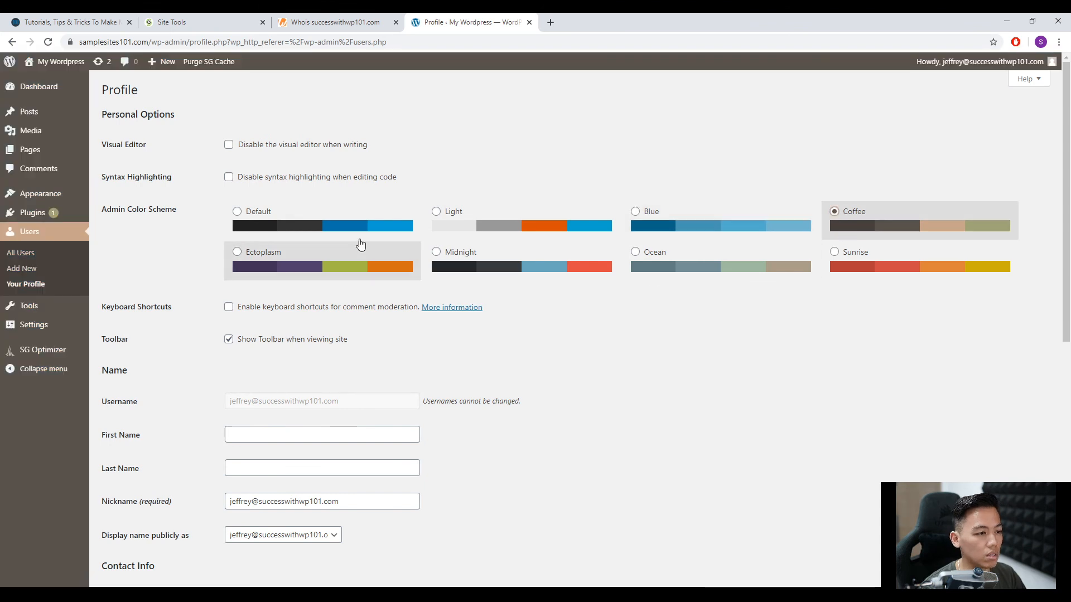
left_click(238, 213)
Review the profile's name, public display name, contact, biography and account management fields without changing them.
scroll(390, 307, "down", 3)
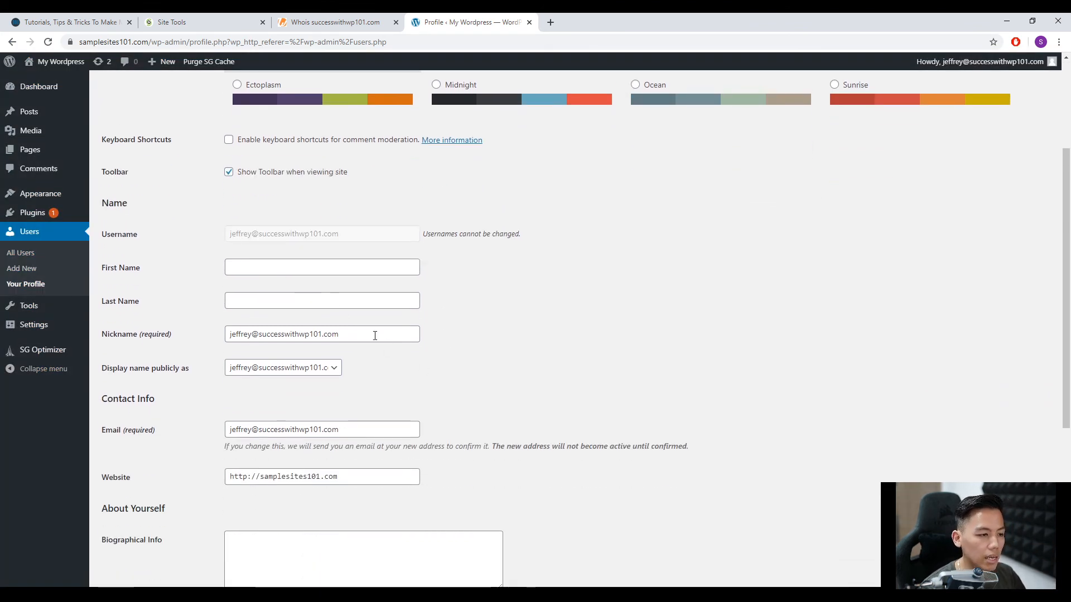
scroll(438, 378, "down", 2)
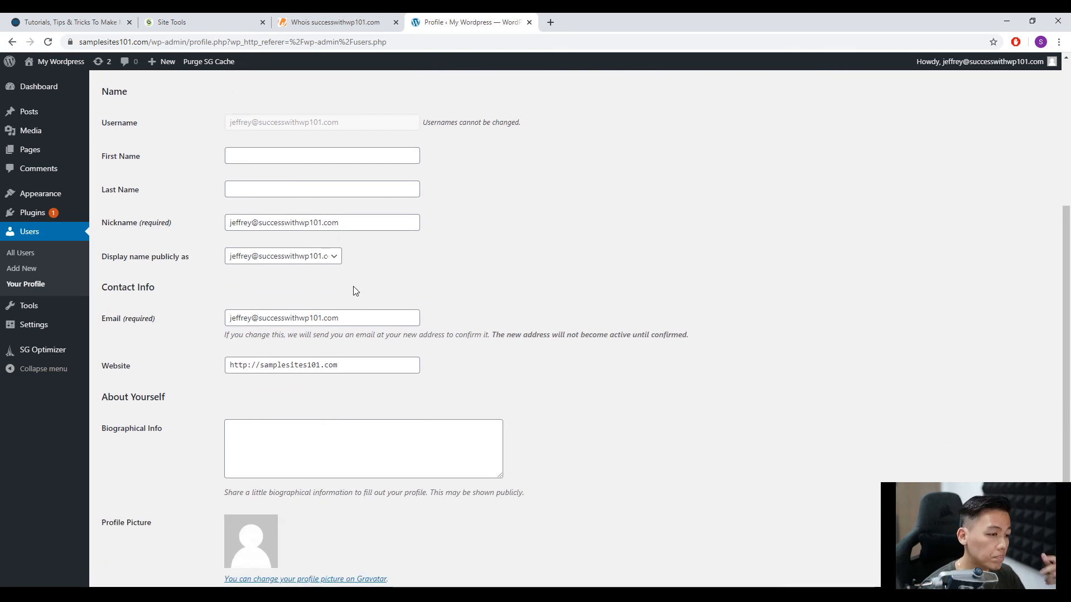
left_click(289, 258)
left_click(411, 285)
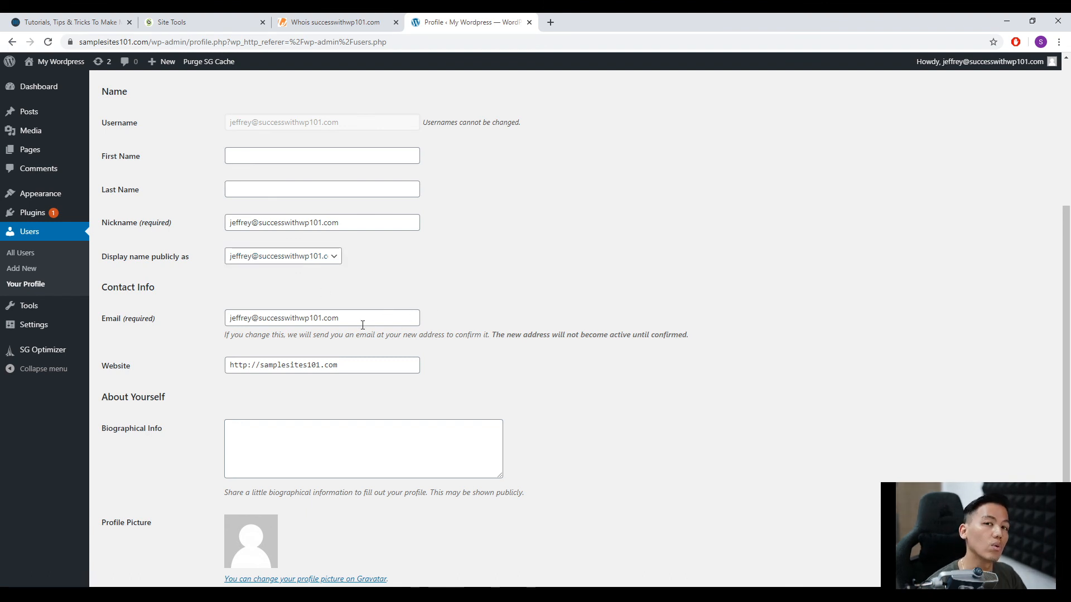
scroll(368, 329, "down", 3)
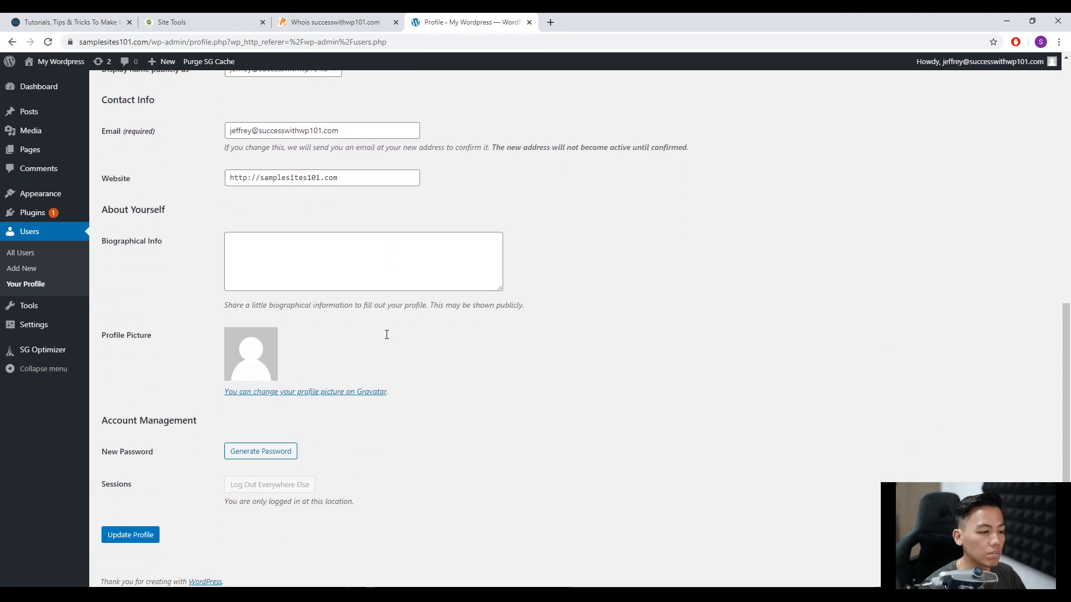
scroll(327, 452, "up", 8)
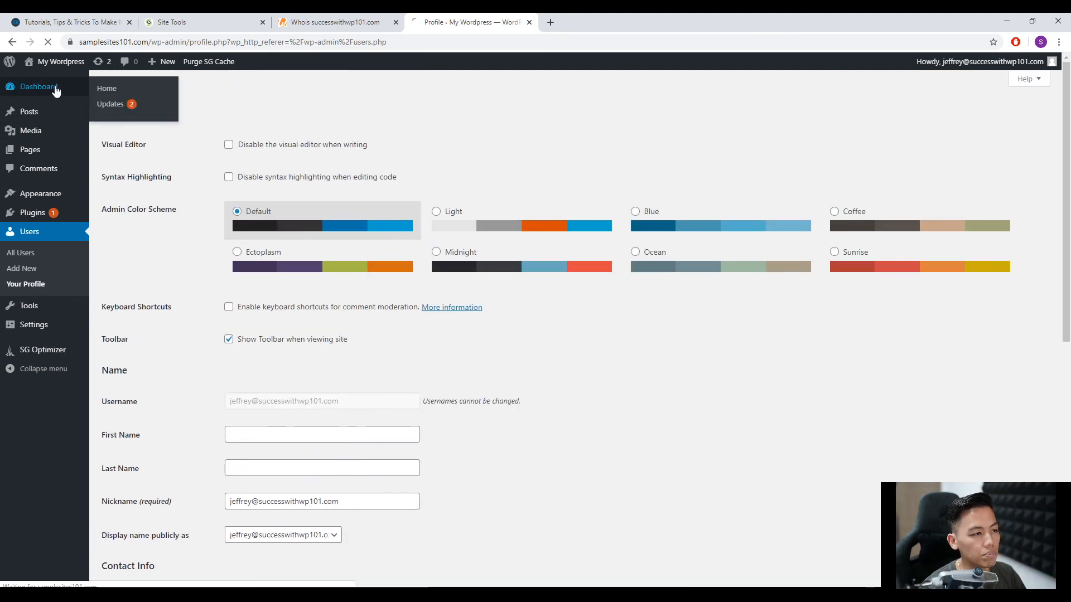
Return to the dashboard home and view the list of all posts and the list of all pages.
left_click(39, 87)
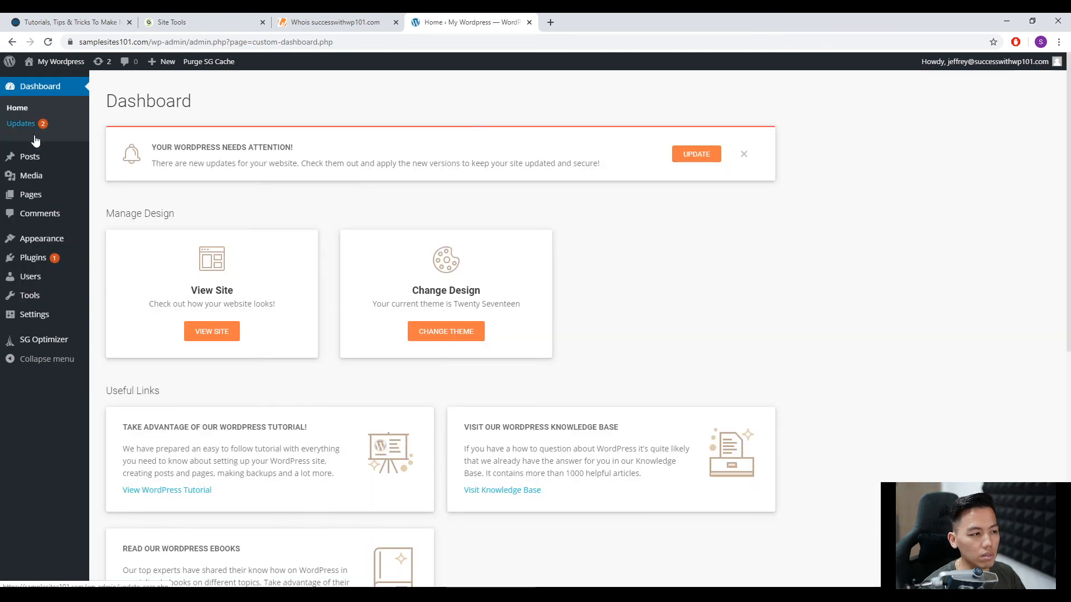
left_click(108, 158)
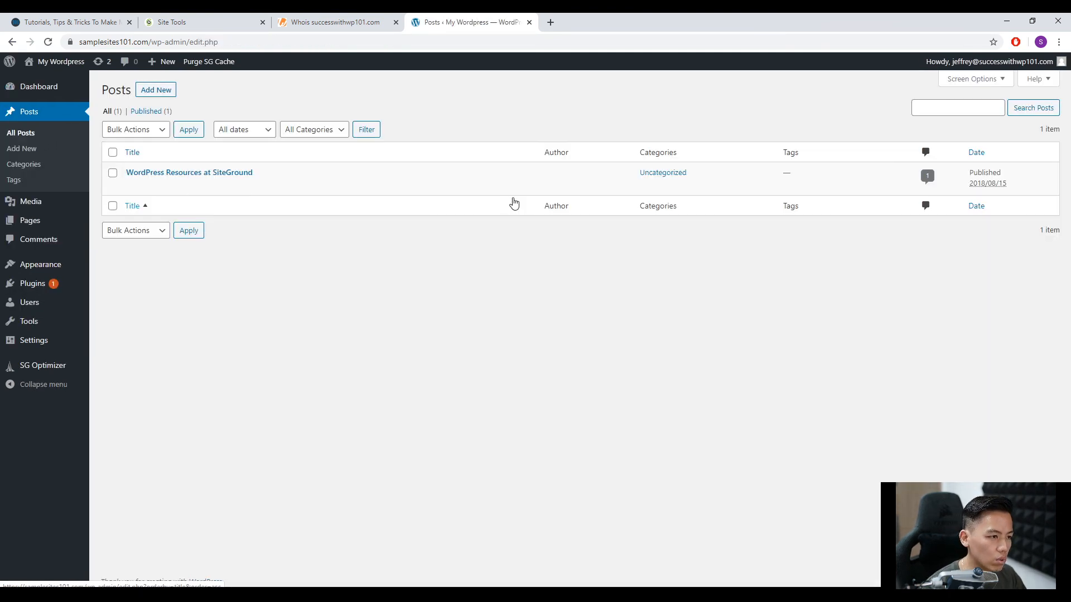
mouse_move(377, 189)
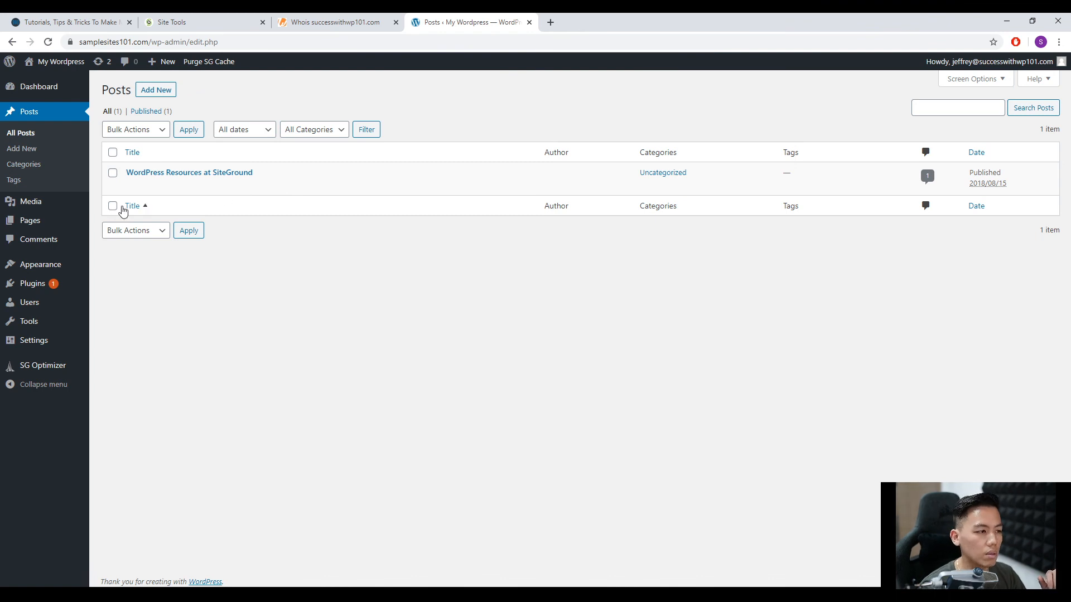
mouse_move(78, 226)
left_click(115, 226)
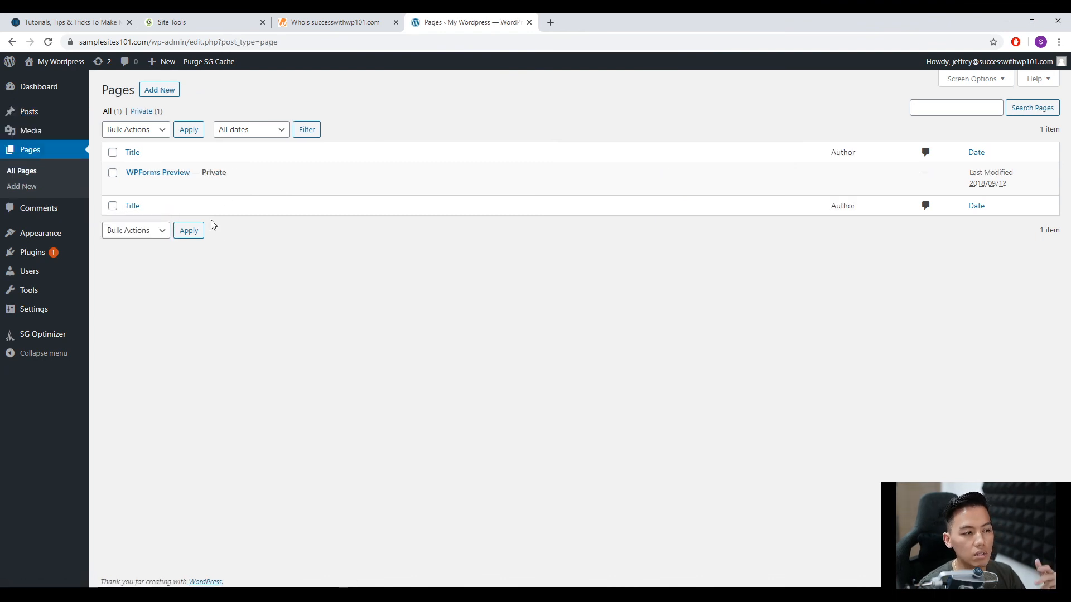